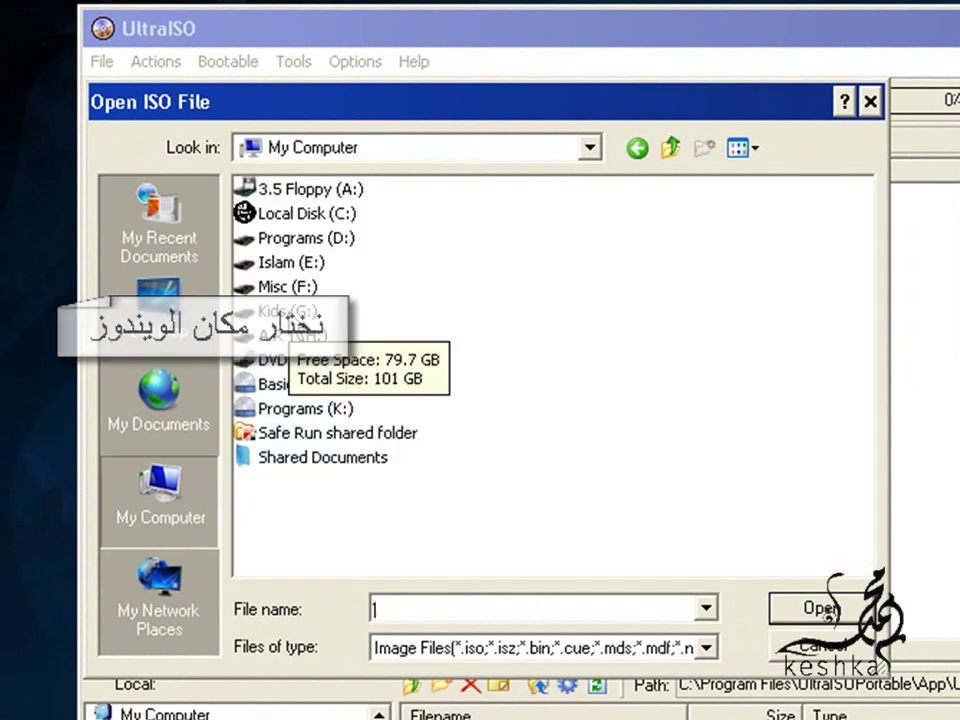
Step: Open the WinLite ISO image from the A R T (H:) drive
{"action": "double_click", "coordinate": [290, 335]}
{"action": "left_click", "coordinate": [283, 263]}
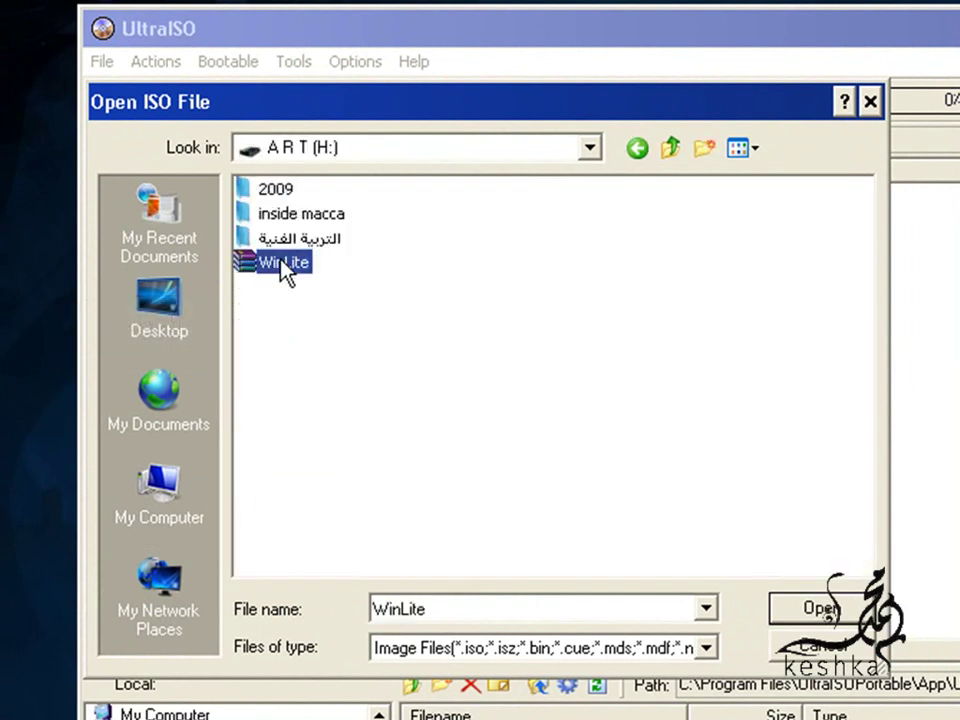
{"action": "left_click", "coordinate": [835, 607]}
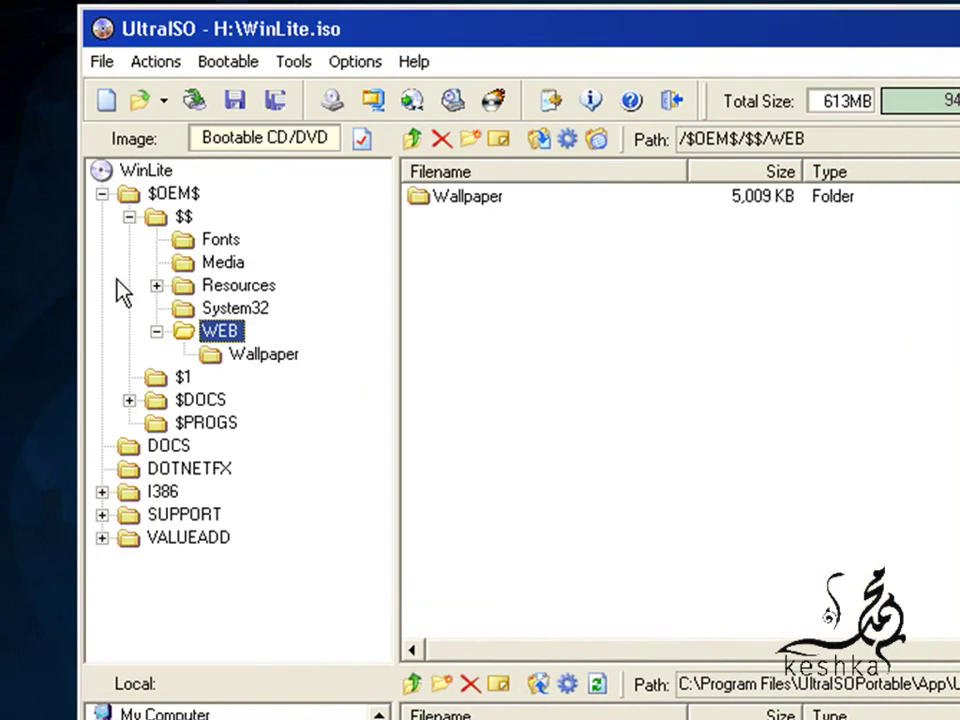
Step: Collapse the $OEM$ folder tree and show the contents of the image's I386 folder
{"action": "left_click", "coordinate": [129, 216]}
{"action": "left_click", "coordinate": [102, 193]}
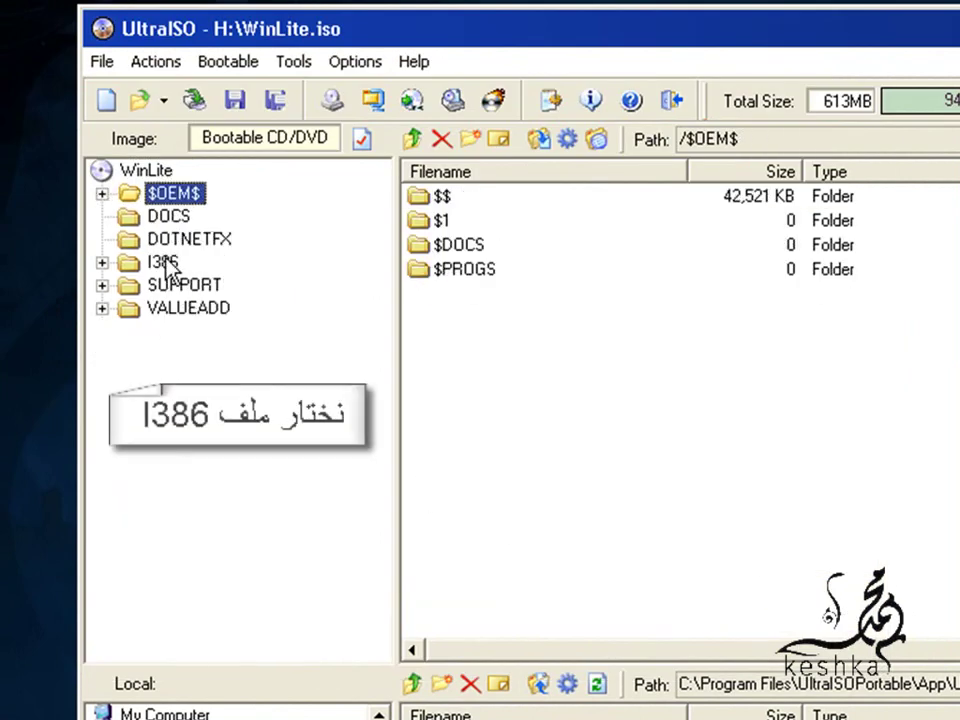
{"action": "left_click", "coordinate": [150, 260]}
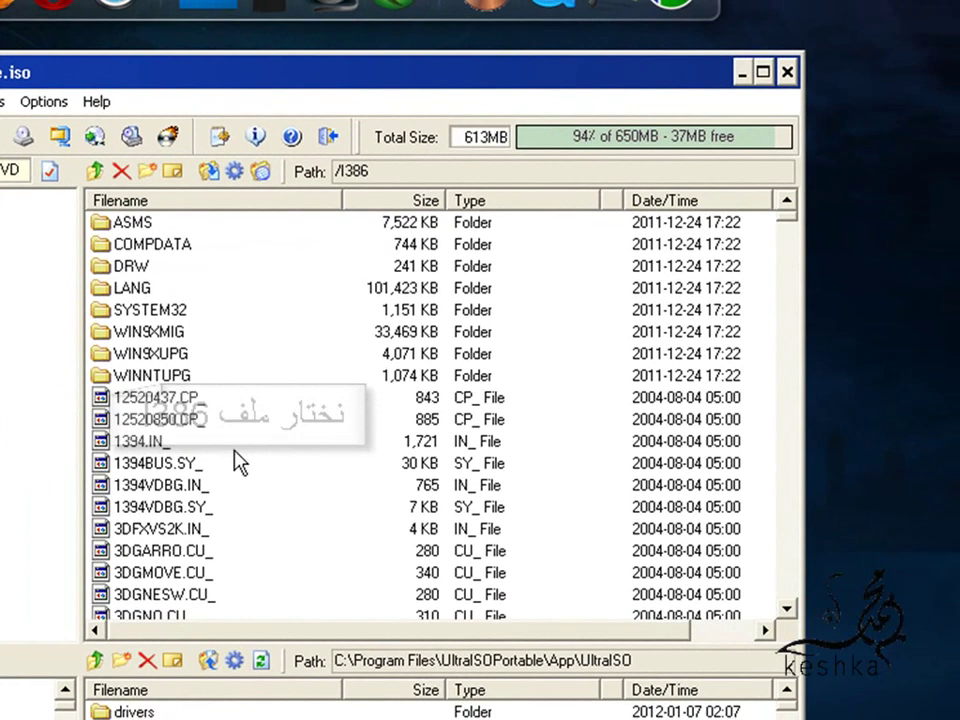
Step: Find WINNT.SIF in the I386 folder and extract it to the Desktop
{"action": "left_click_drag", "start_coordinate": [789, 231], "coordinate": [787, 578]}
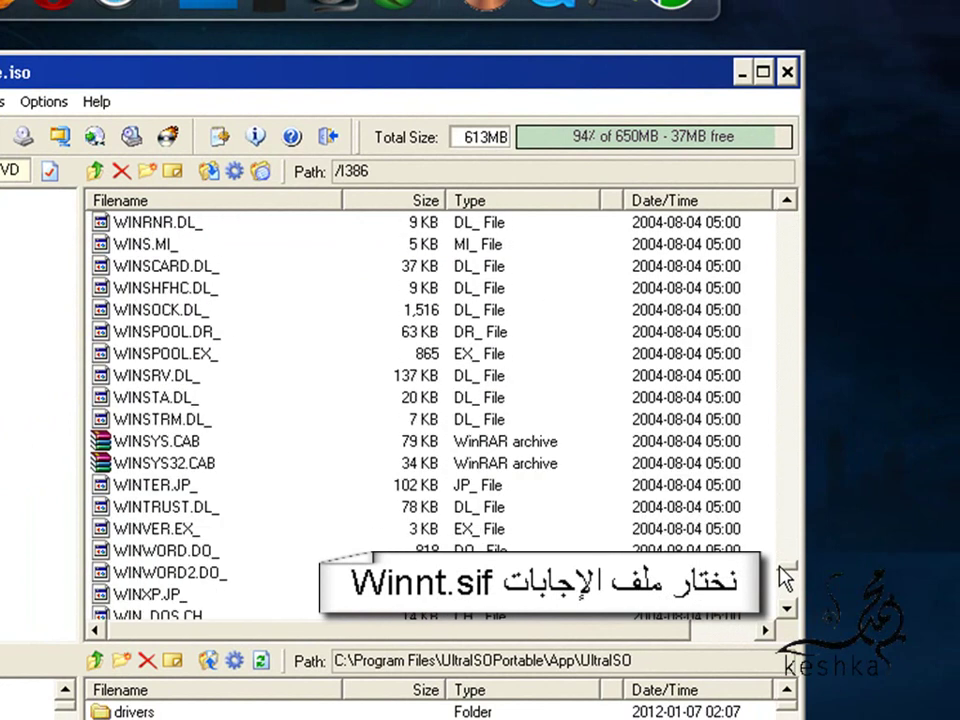
{"action": "left_click", "coordinate": [160, 598]}
{"action": "scroll", "coordinate": [237, 548], "scroll_direction": "down", "scroll_amount": 2}
{"action": "scroll", "coordinate": [237, 548], "scroll_direction": "down", "scroll_amount": 10}
{"action": "scroll", "coordinate": [507, 527], "scroll_direction": "up", "scroll_amount": 10}
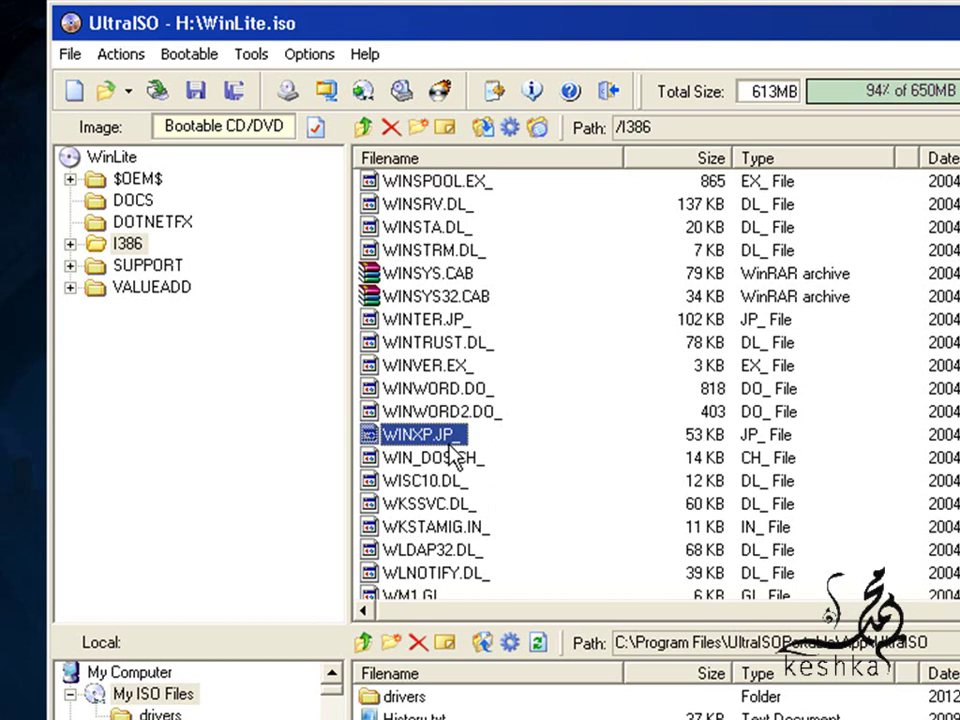
{"action": "scroll", "coordinate": [452, 455], "scroll_direction": "up", "scroll_amount": 3}
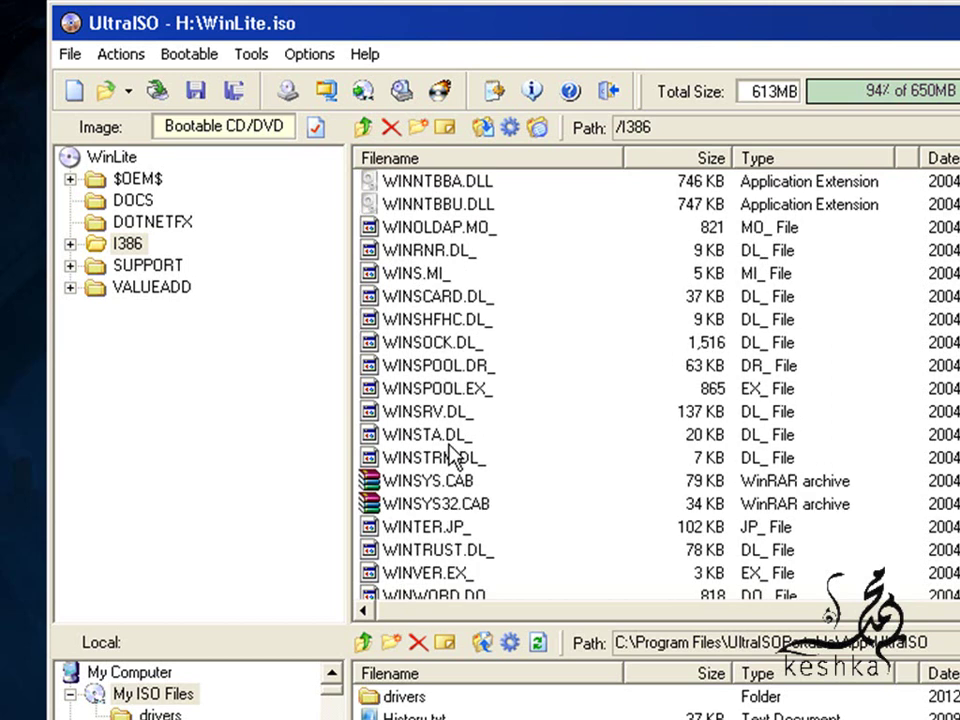
{"action": "scroll", "coordinate": [452, 455], "scroll_direction": "up", "scroll_amount": 2}
{"action": "scroll", "coordinate": [426, 416], "scroll_direction": "up", "scroll_amount": 2}
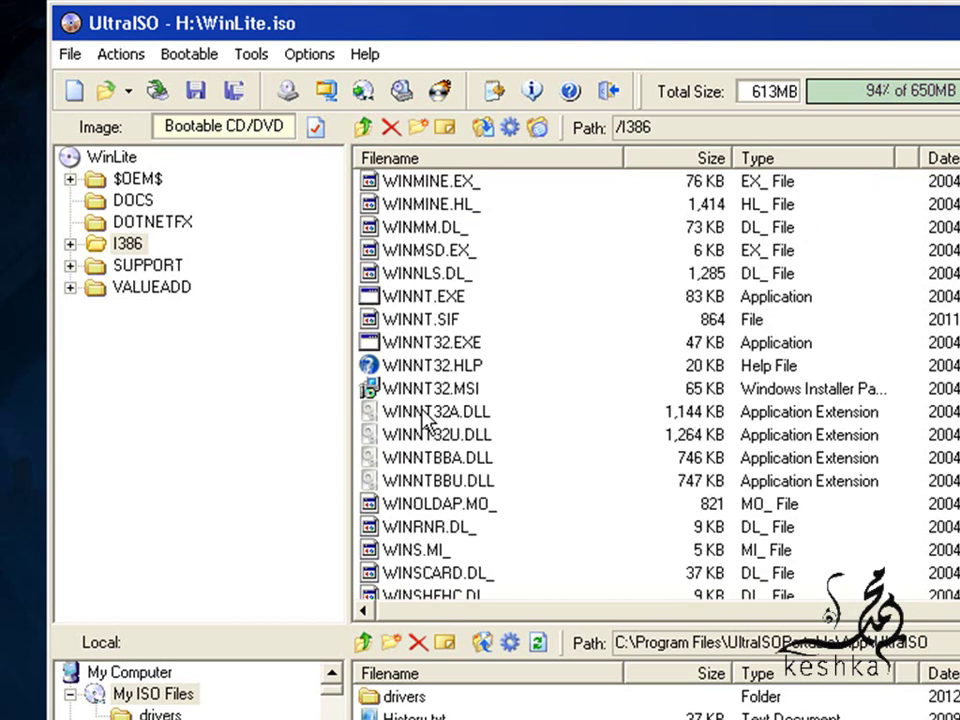
{"action": "left_click", "coordinate": [397, 324]}
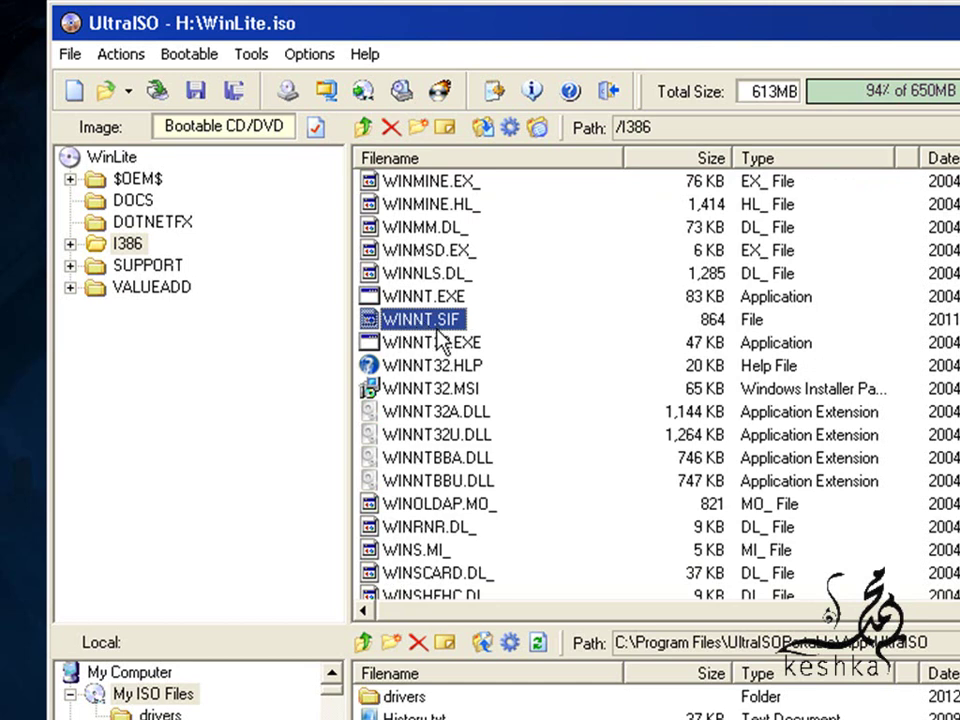
{"action": "right_click", "coordinate": [433, 331]}
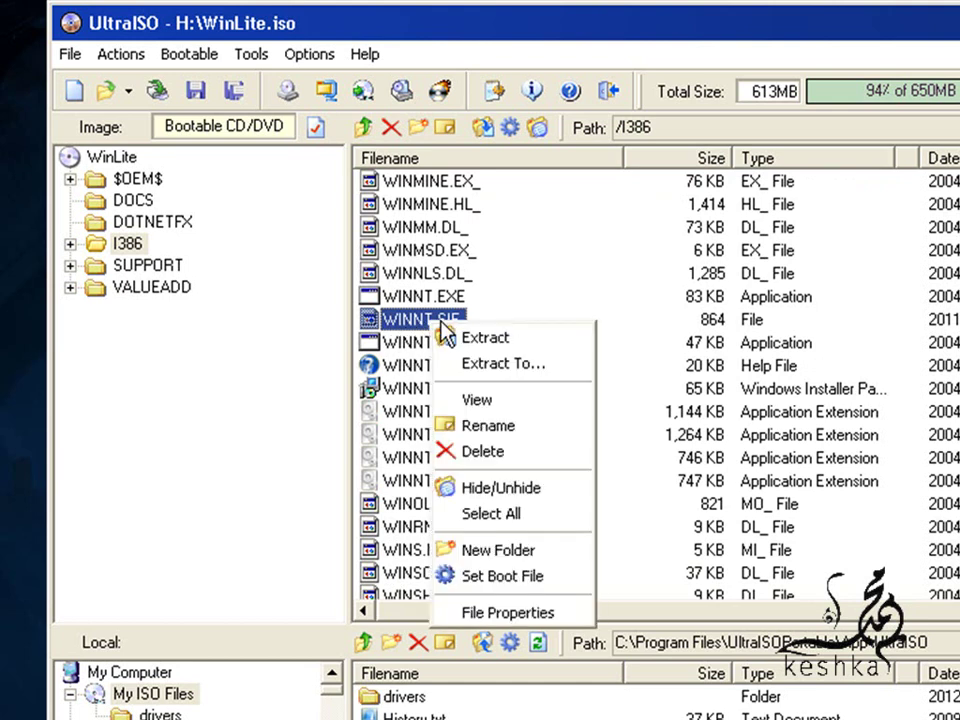
{"action": "left_click", "coordinate": [498, 362]}
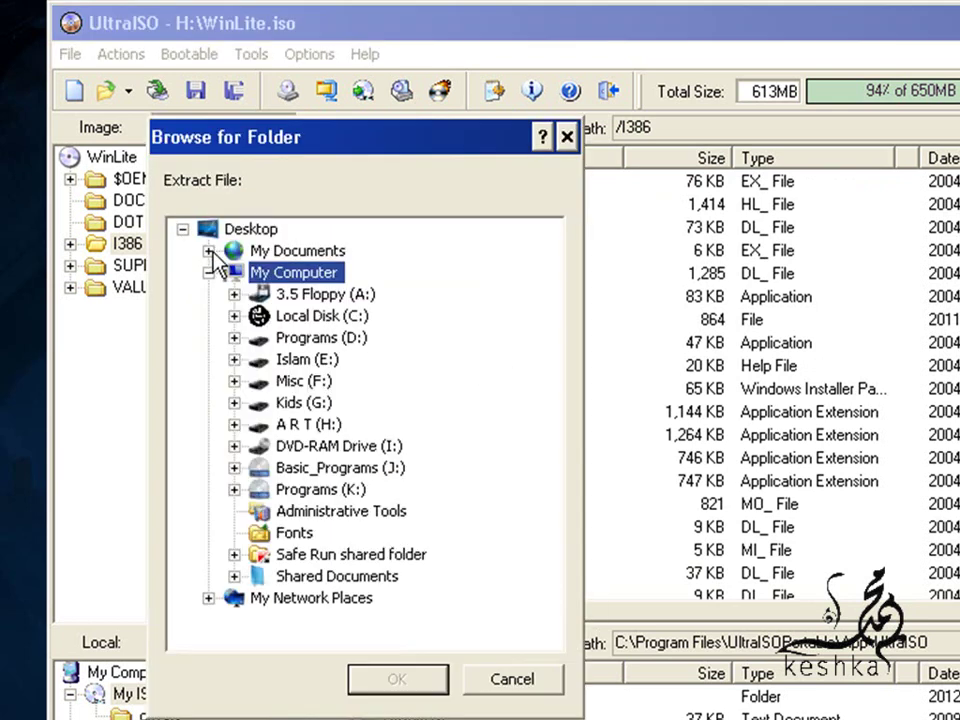
{"action": "left_click", "coordinate": [187, 236]}
{"action": "left_click", "coordinate": [184, 231]}
{"action": "left_click", "coordinate": [397, 679]}
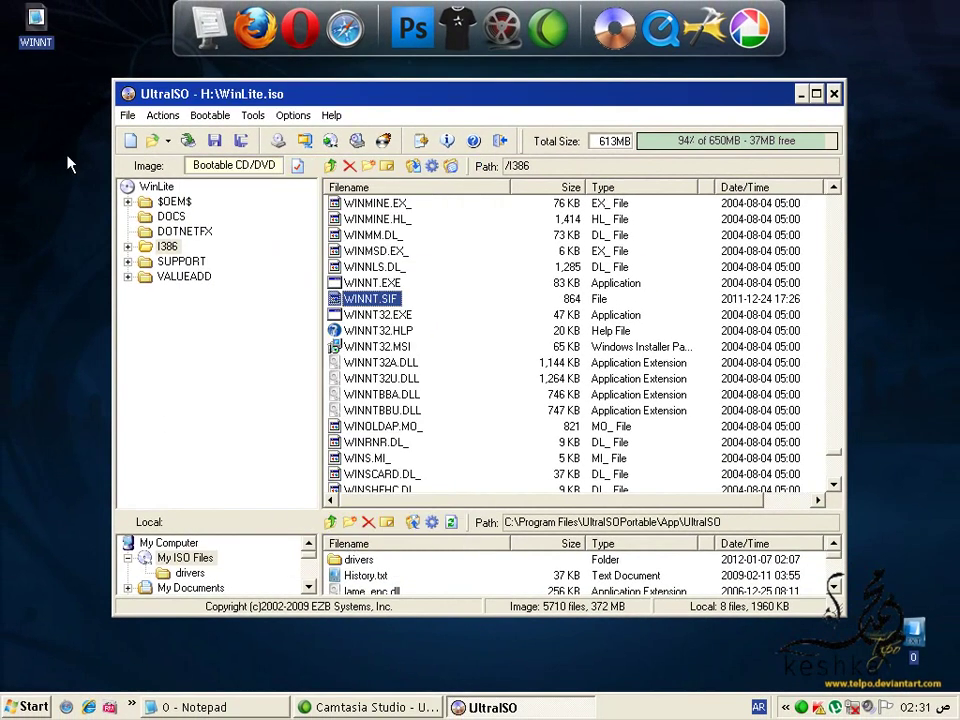
Step: Copy WINNT.SIF from the image onto the desktop again, replacing the copy already there
{"action": "left_click", "coordinate": [48, 250]}
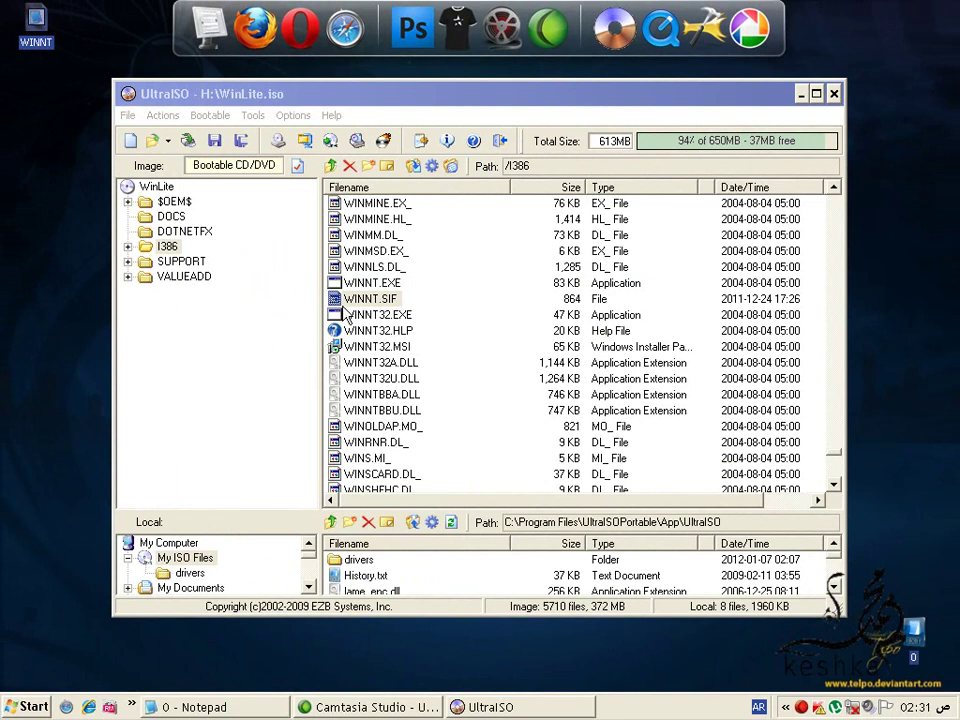
{"action": "left_click", "coordinate": [370, 298]}
{"action": "left_click", "coordinate": [370, 298]}
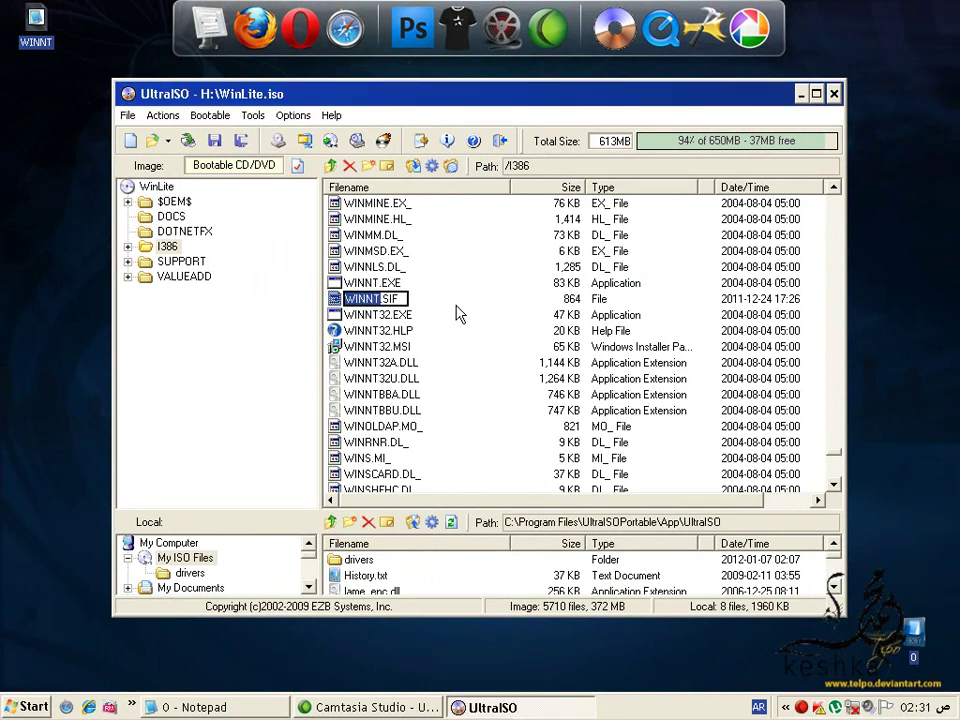
{"action": "left_click_drag", "start_coordinate": [381, 299], "coordinate": [71, 94]}
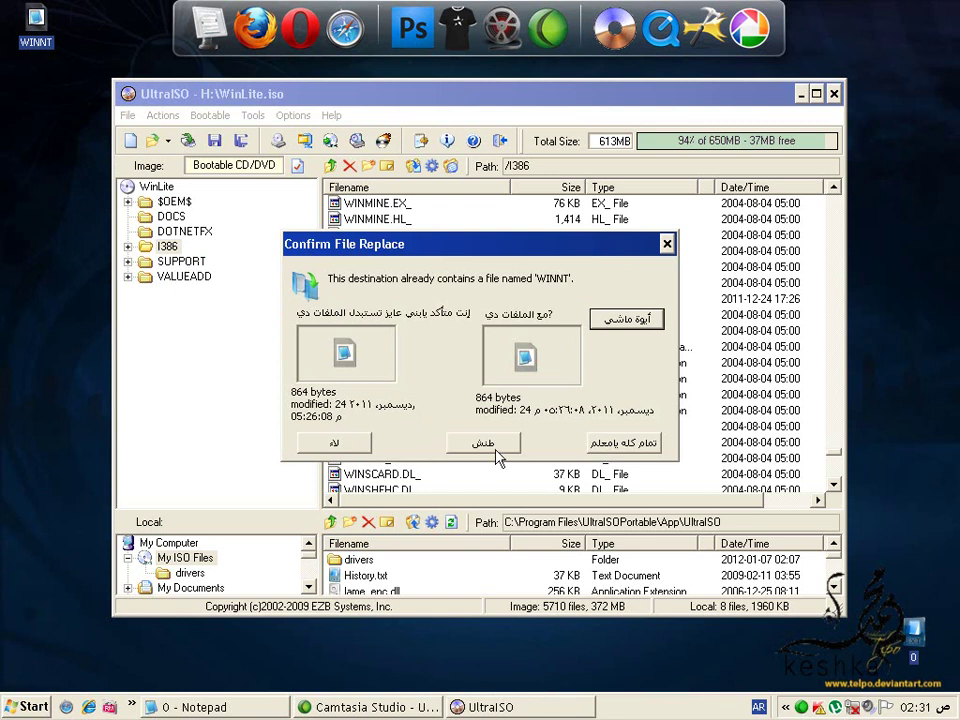
{"action": "left_click", "coordinate": [628, 447]}
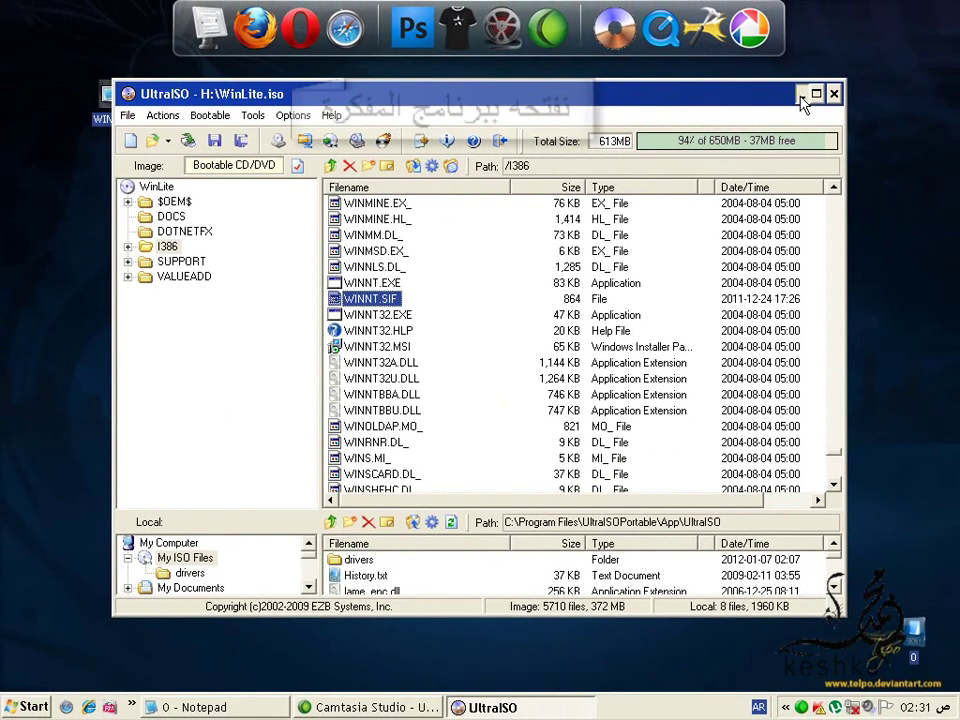
Step: Minimize the UltraISO window and open the extracted WINNT.SIF from the desktop in Notepad
{"action": "left_click", "coordinate": [801, 95]}
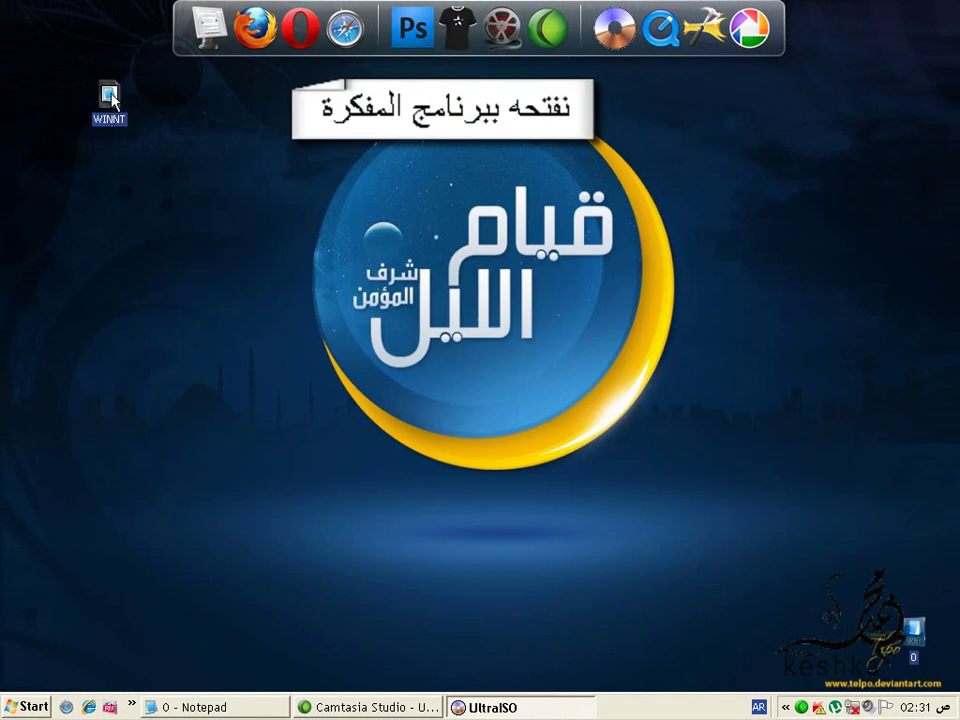
{"action": "right_click", "coordinate": [108, 95]}
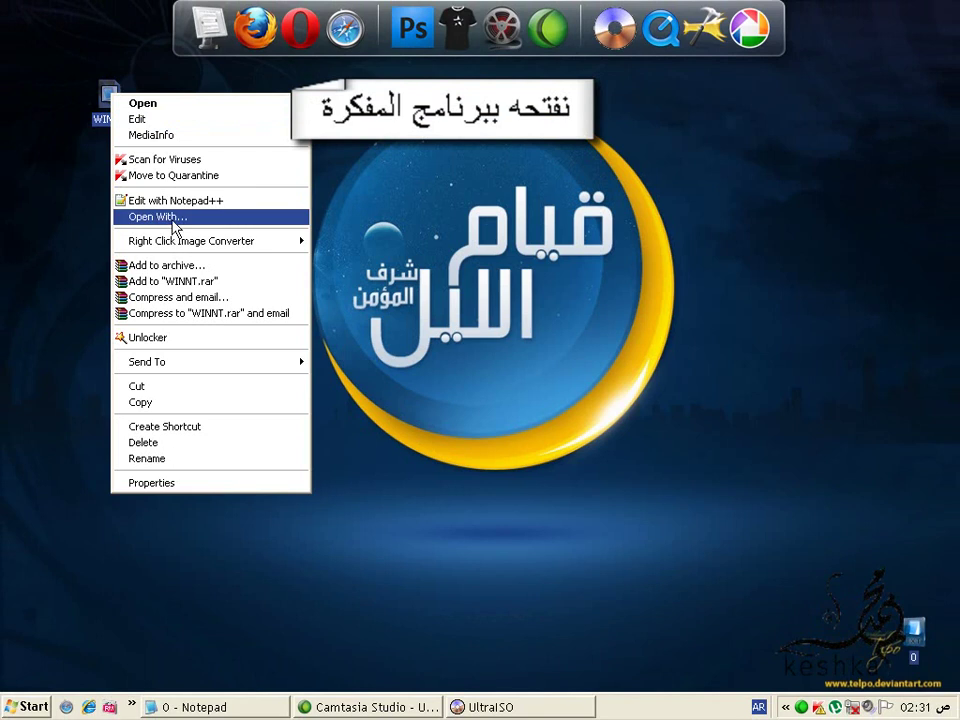
{"action": "left_click", "coordinate": [175, 217]}
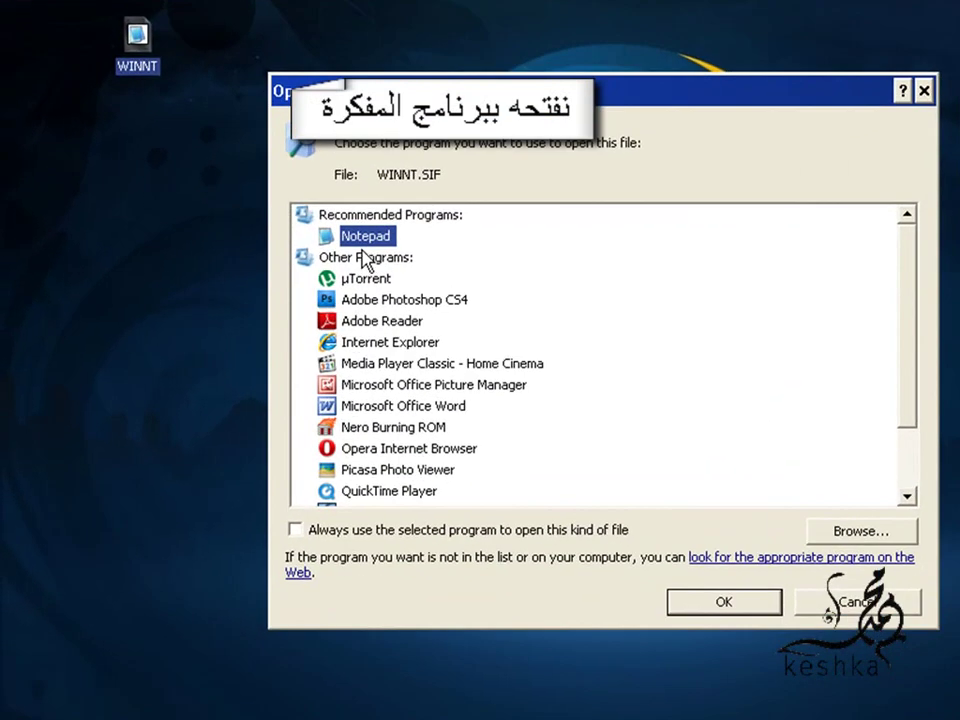
{"action": "left_click", "coordinate": [712, 605]}
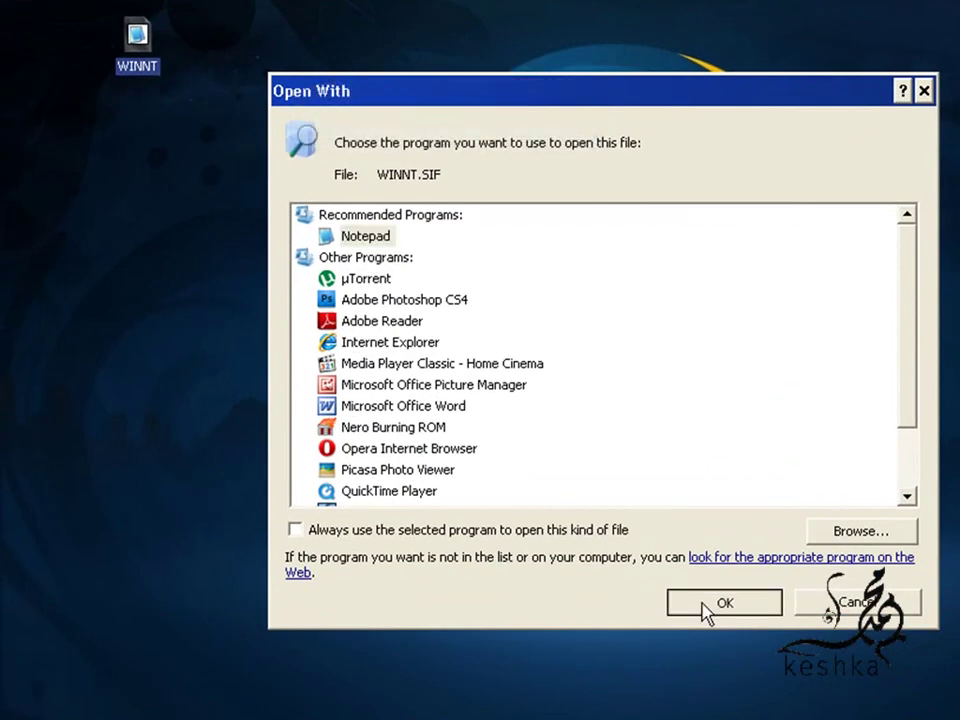
Step: Set the Notepad font size to 16 for the WINNT file
{"action": "left_click_drag", "start_coordinate": [360, 166], "coordinate": [340, 636]}
{"action": "left_click", "coordinate": [398, 532]}
{"action": "left_click", "coordinate": [160, 84]}
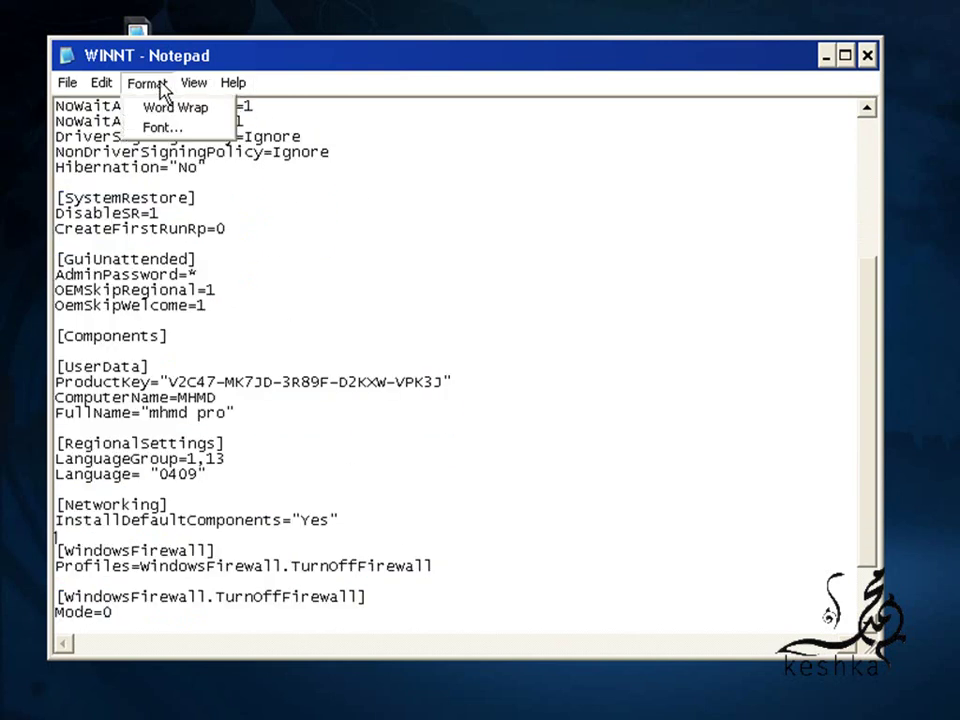
{"action": "left_click", "coordinate": [171, 128]}
{"action": "left_click", "coordinate": [426, 362]}
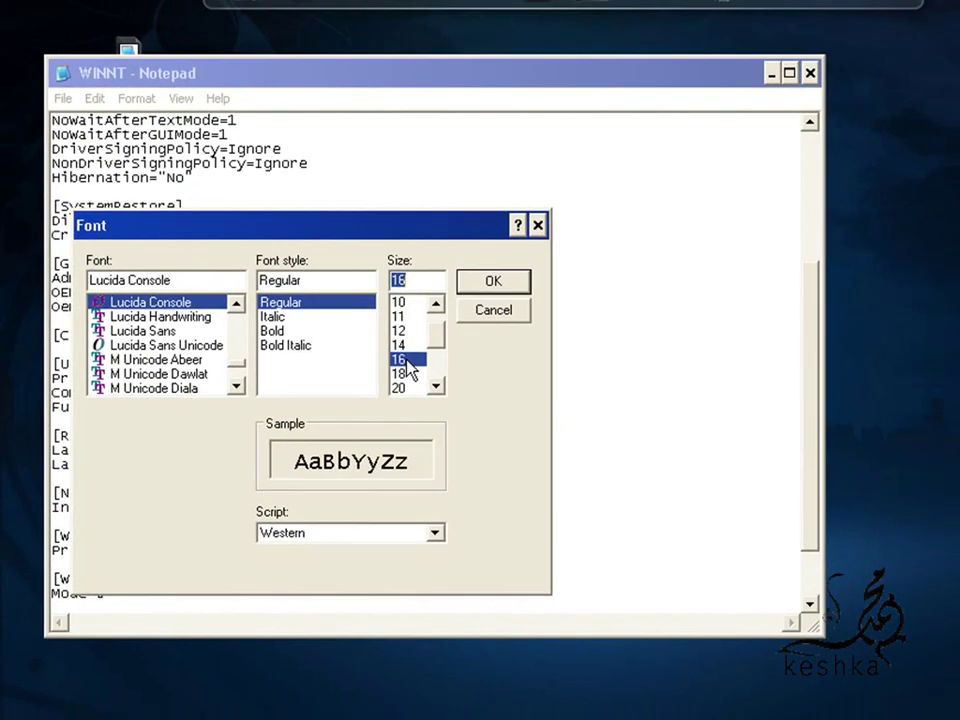
{"action": "left_click", "coordinate": [528, 278]}
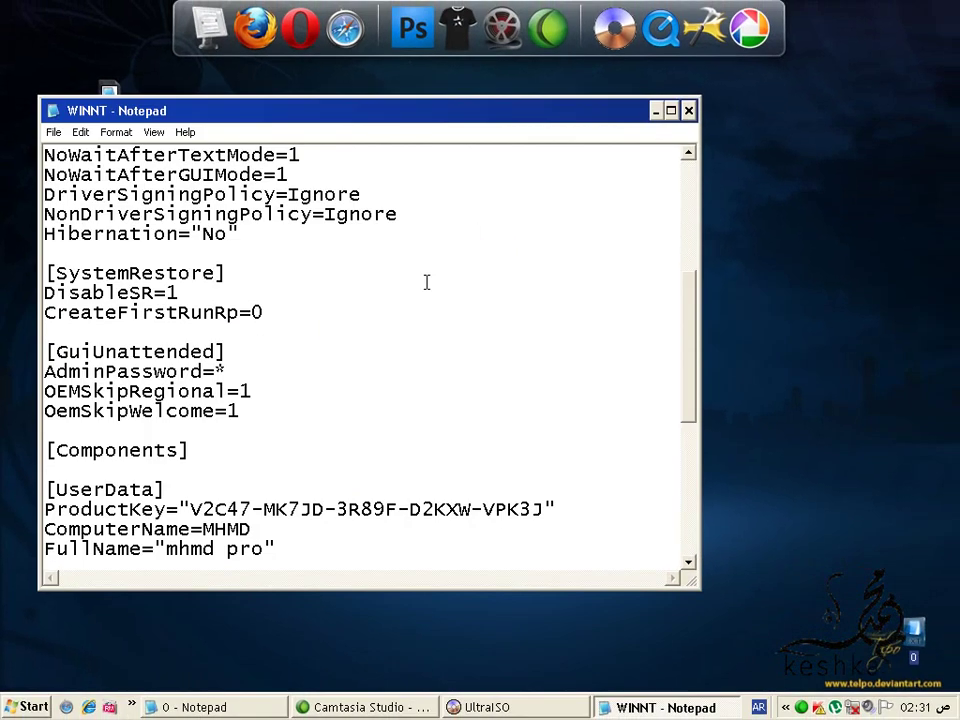
Step: Bring up the other Notepad file, 0, and arrange it side by side with the WINNT file shown from its start
{"action": "scroll", "coordinate": [409, 281], "scroll_direction": "up", "scroll_amount": 5}
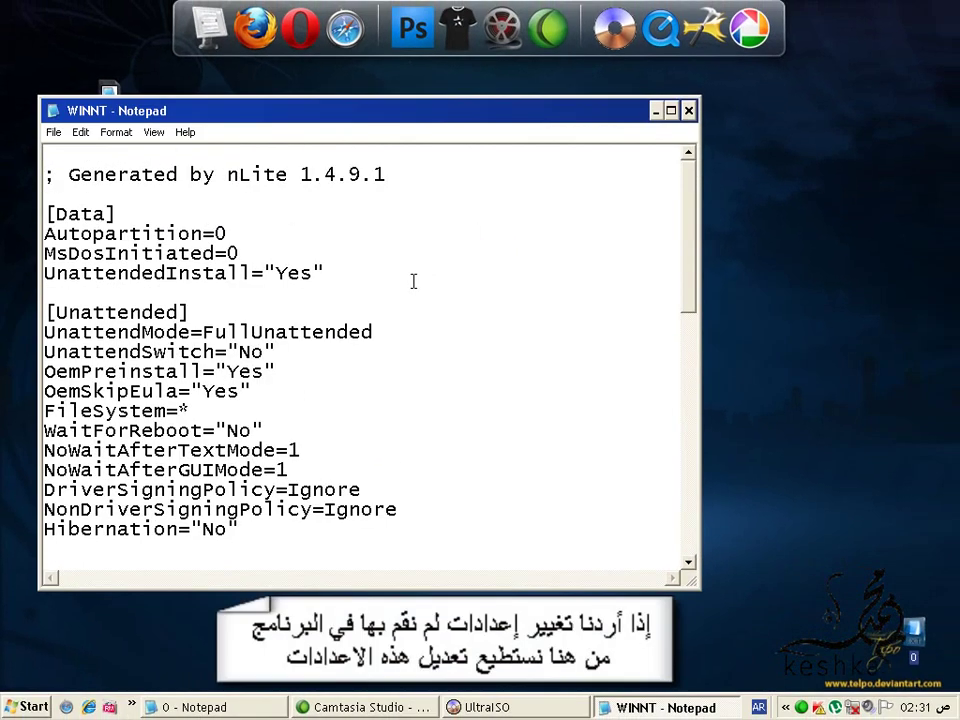
{"action": "right_click", "coordinate": [557, 93]}
{"action": "left_click", "coordinate": [570, 105]}
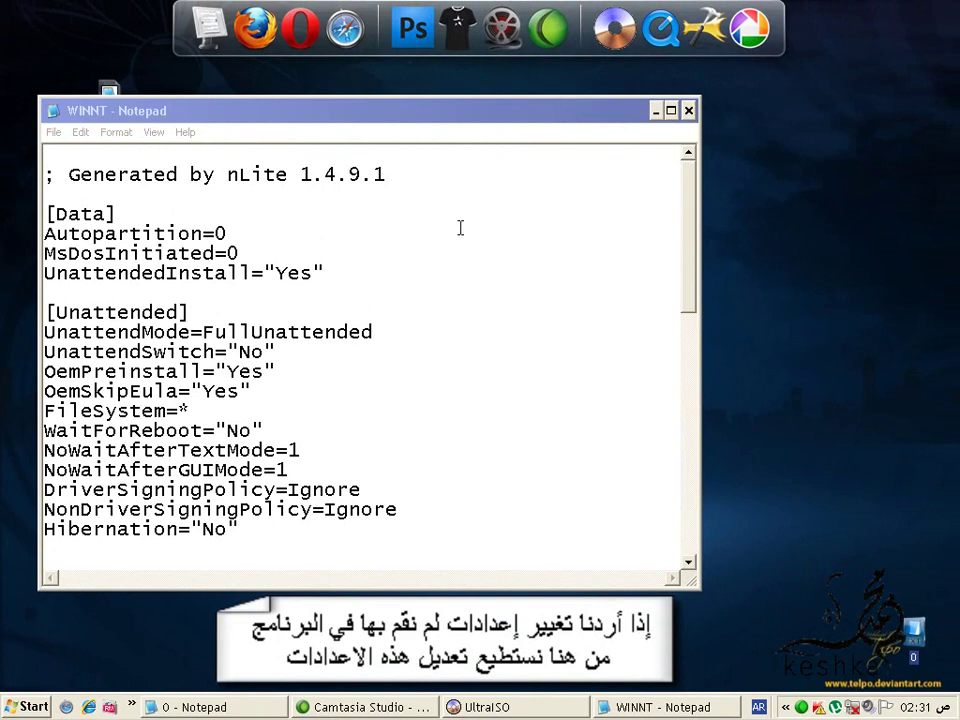
{"action": "left_click", "coordinate": [145, 222]}
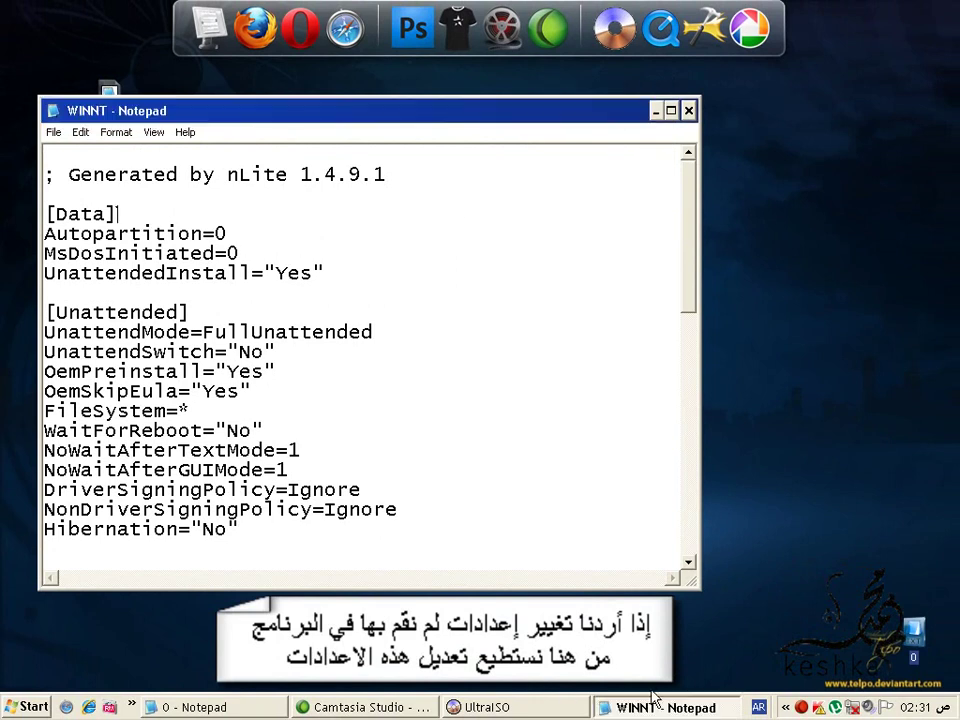
{"action": "left_click", "coordinate": [224, 707]}
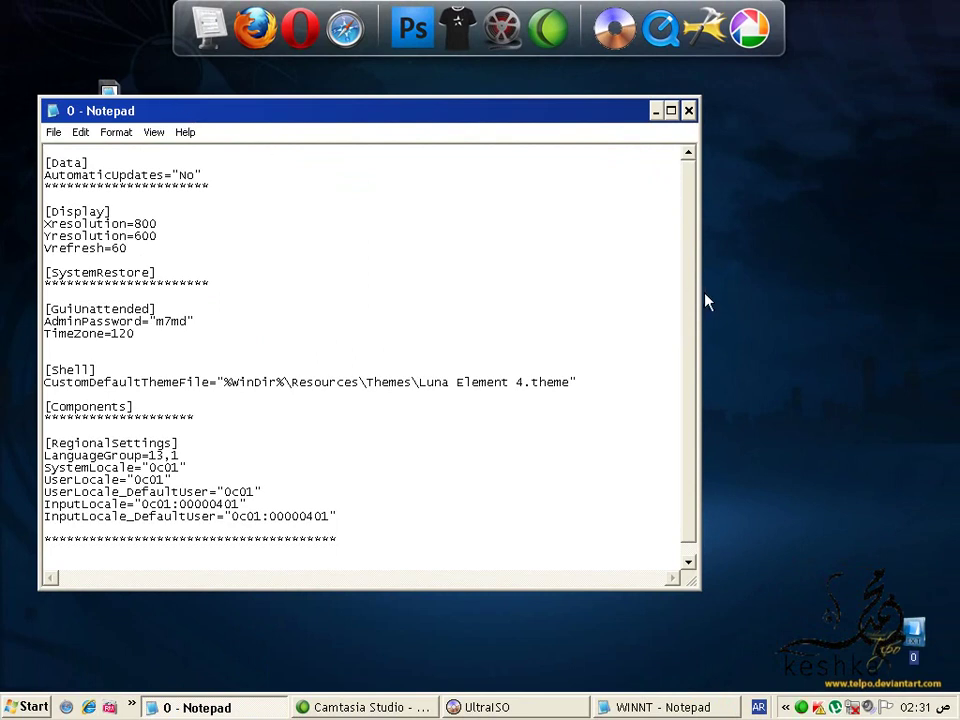
{"action": "left_click_drag", "start_coordinate": [700, 293], "coordinate": [386, 290]}
{"action": "left_click_drag", "start_coordinate": [243, 125], "coordinate": [490, 170]}
{"action": "left_click", "coordinate": [476, 120]}
{"action": "left_click_drag", "start_coordinate": [596, 122], "coordinate": [594, 114]}
{"action": "left_click_drag", "start_coordinate": [832, 313], "coordinate": [875, 313]}
{"action": "left_click", "coordinate": [215, 233]}
{"action": "left_click", "coordinate": [622, 276]}
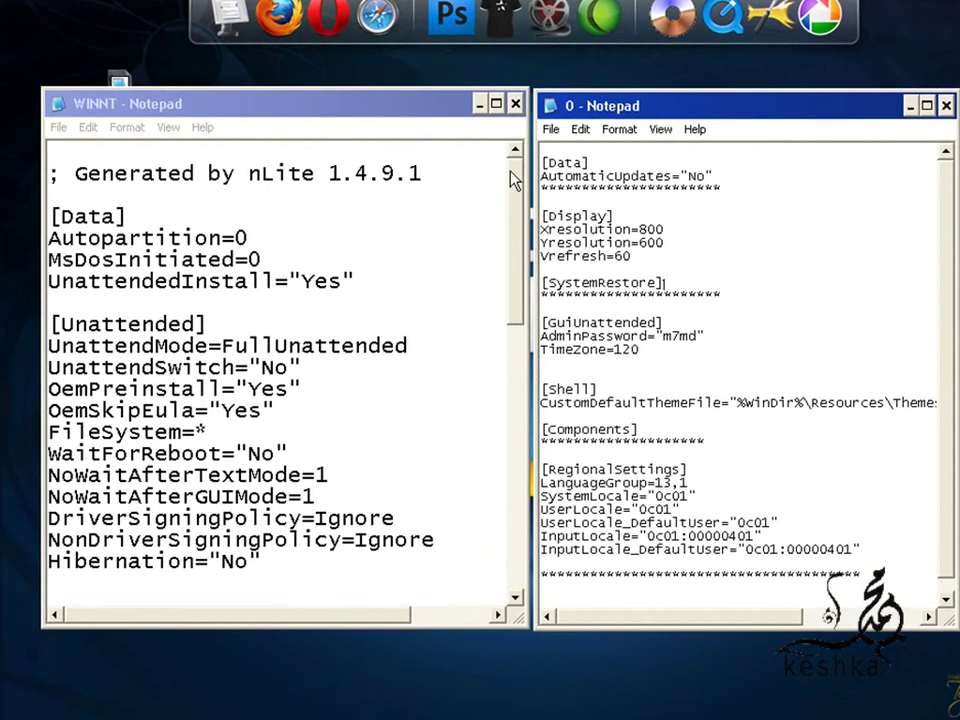
Step: Copy the AutomaticUpdates="No" line from file 0 into WINNT as a new line directly below [Data]
{"action": "left_click_drag", "start_coordinate": [718, 176], "coordinate": [549, 177]}
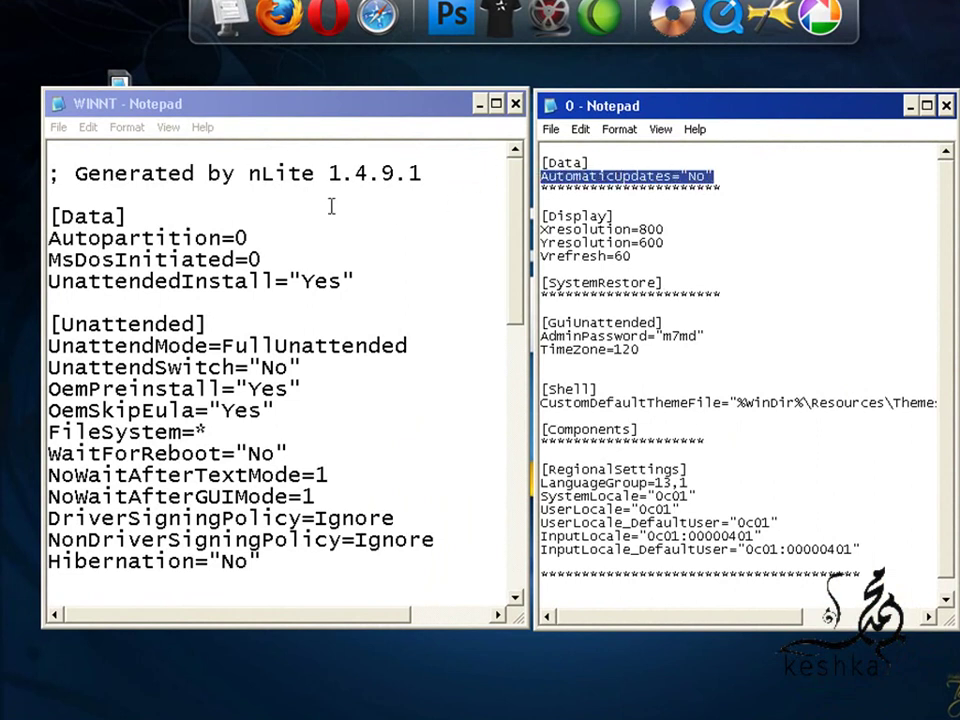
{"action": "left_click", "coordinate": [155, 209]}
{"action": "key", "text": "Return"}
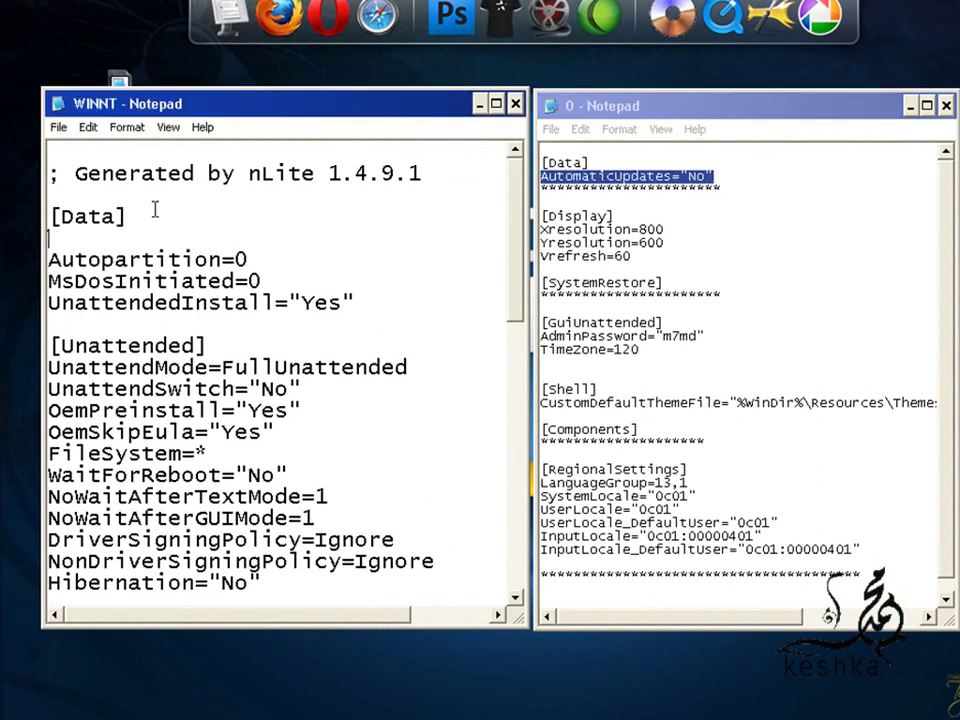
{"action": "type", "text": "AutomaticUpdates=\"No\""}
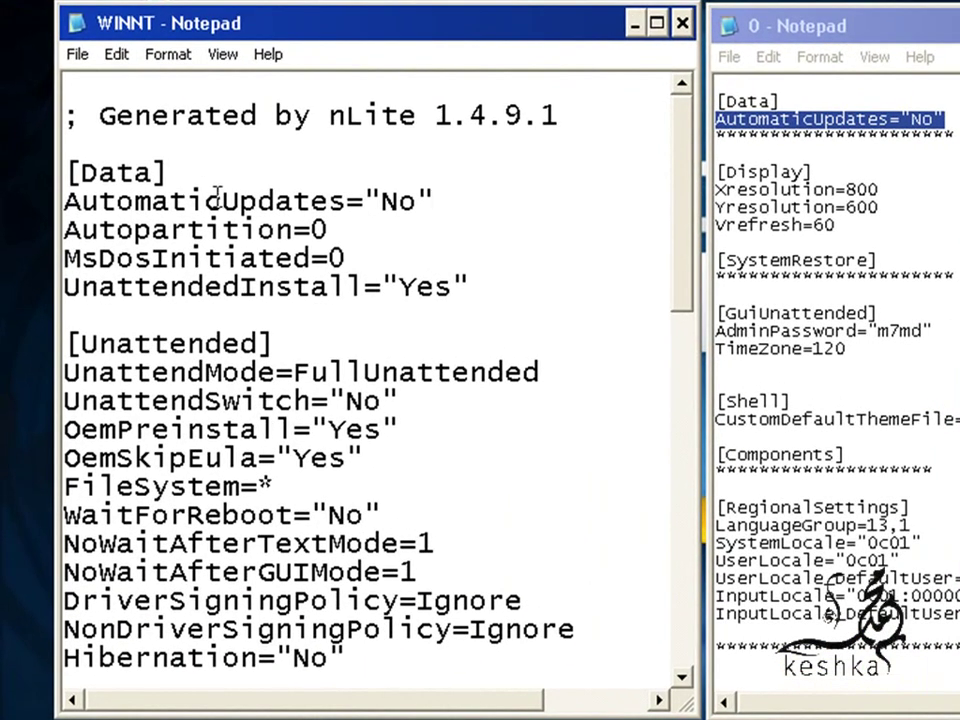
Step: Examine the update, partition and unattended entries in WINNT's [Data] section and the mode, EULA and reboot entries under [Unattended]
{"action": "left_click_drag", "start_coordinate": [220, 200], "coordinate": [343, 195]}
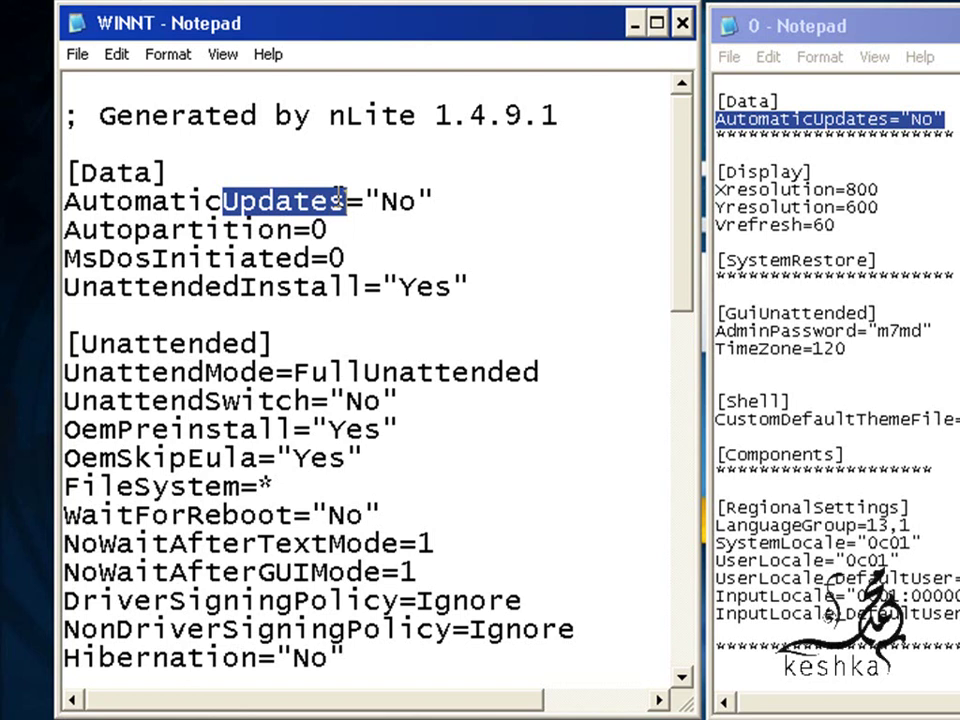
{"action": "left_click", "coordinate": [358, 287]}
{"action": "left_click_drag", "start_coordinate": [66, 230], "coordinate": [326, 229]}
{"action": "left_click_drag", "start_coordinate": [66, 287], "coordinate": [460, 287]}
{"action": "scroll", "coordinate": [466, 287], "scroll_direction": "down", "scroll_amount": 2}
{"action": "left_click_drag", "start_coordinate": [310, 201], "coordinate": [535, 197]}
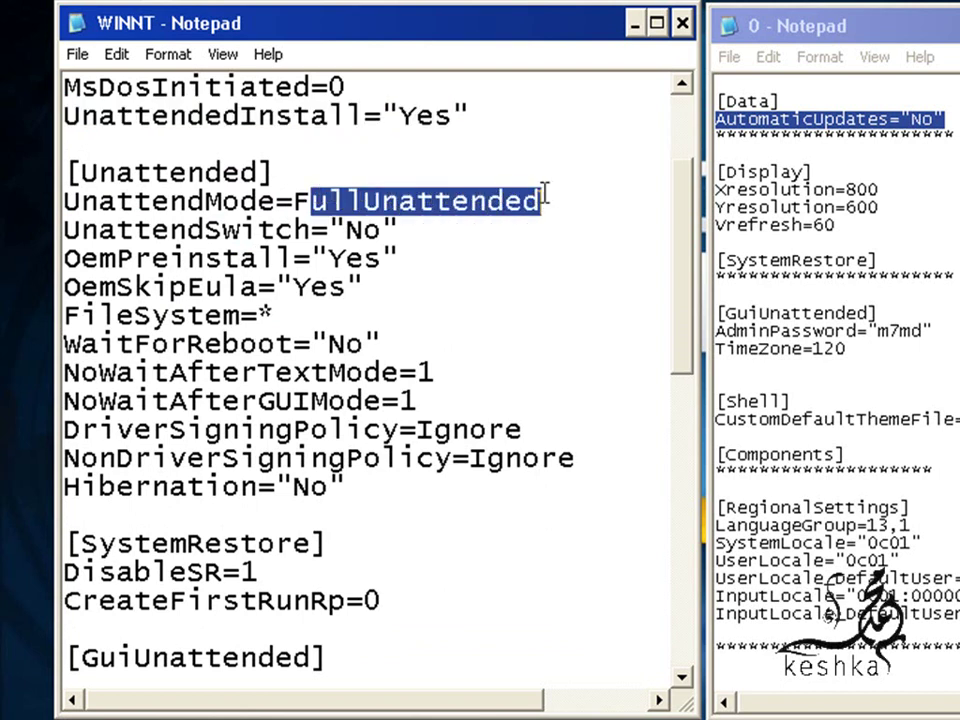
{"action": "left_click_drag", "start_coordinate": [101, 258], "coordinate": [227, 287]}
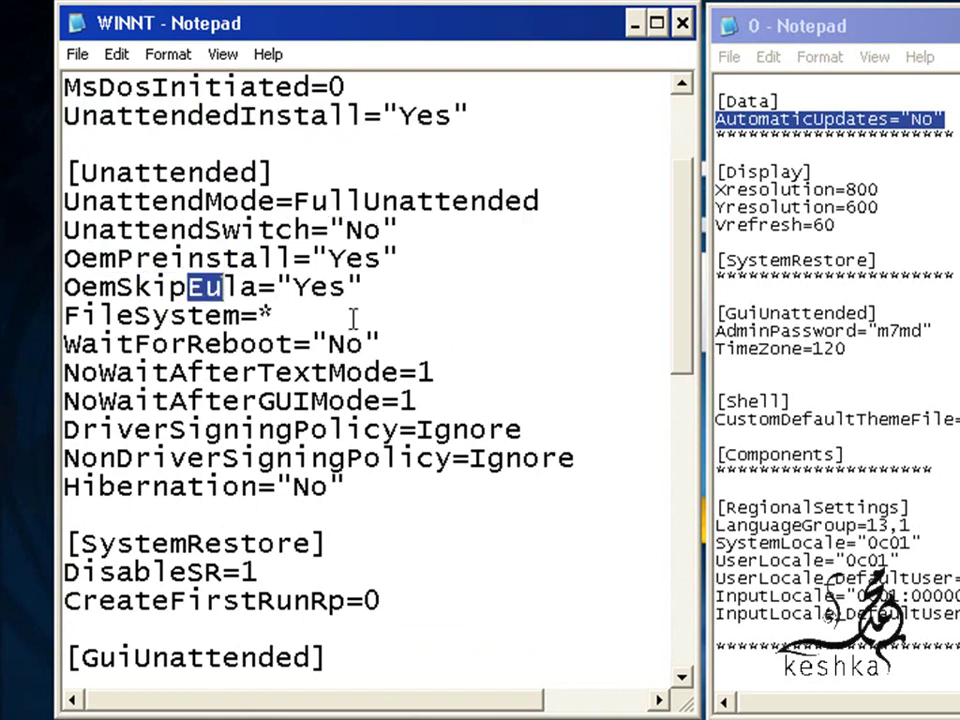
{"action": "left_click_drag", "start_coordinate": [118, 343], "coordinate": [280, 343]}
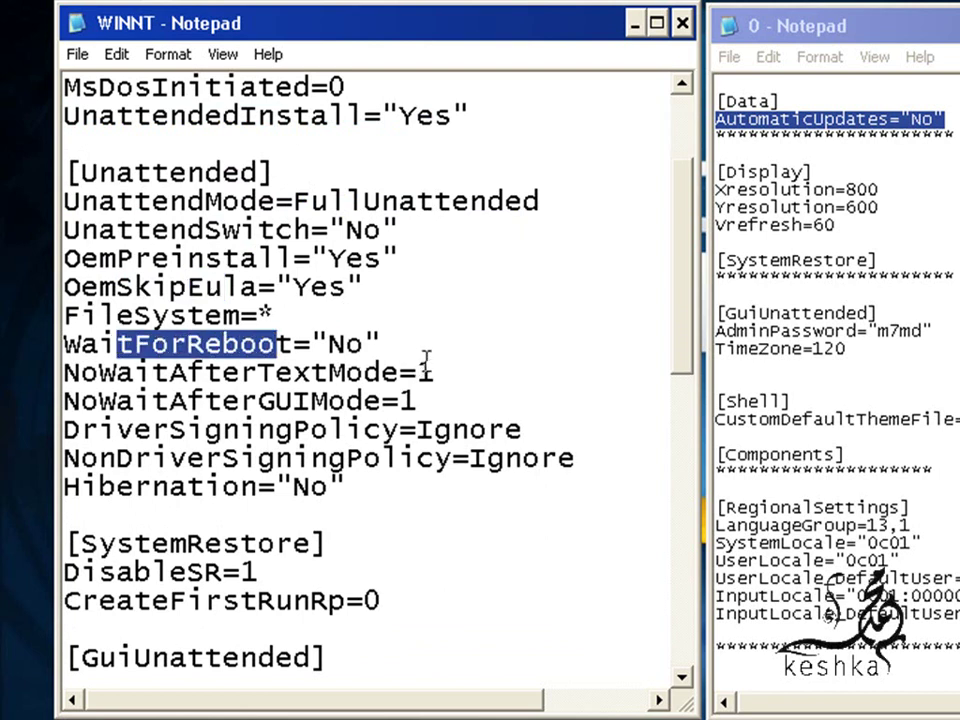
Step: Copy the [Display] section with Xresolution=800, Yresolution=600 and Vrefresh=60 from file 0 into WINNT, between Hibernation and [SystemRestore]
{"action": "scroll", "coordinate": [477, 364], "scroll_direction": "down", "scroll_amount": 2}
{"action": "left_click", "coordinate": [228, 338]}
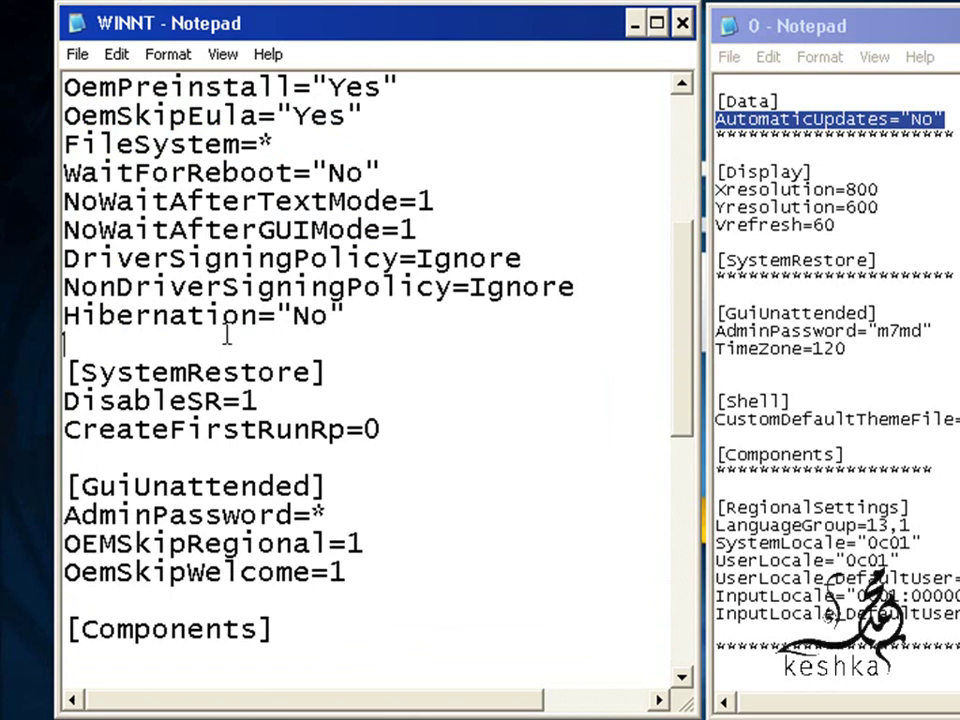
{"action": "key", "text": "Return"}
{"action": "key", "text": "Return"}
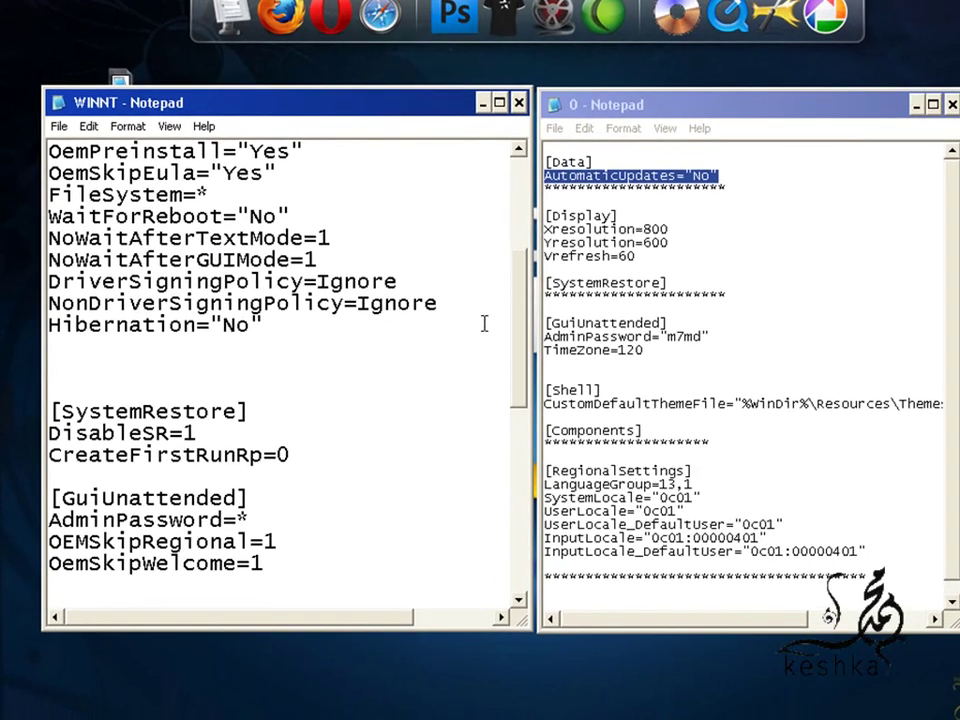
{"action": "left_click", "coordinate": [847, 229]}
{"action": "left_click_drag", "start_coordinate": [627, 261], "coordinate": [521, 221]}
{"action": "key", "text": "ctrl+c"}
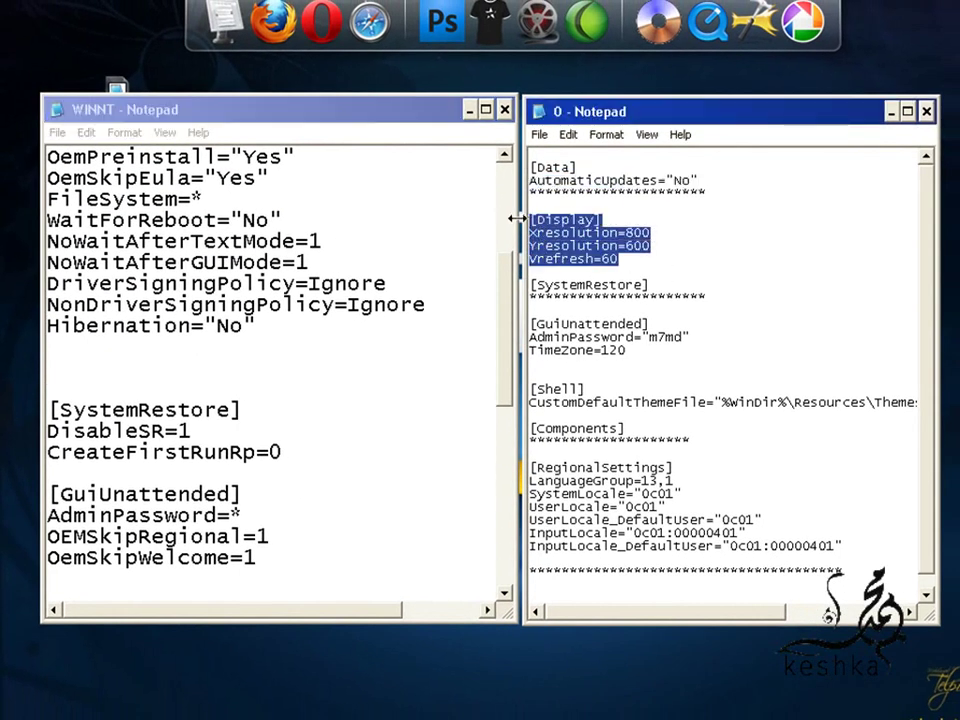
{"action": "left_click", "coordinate": [155, 390]}
{"action": "key", "text": "ctrl+v"}
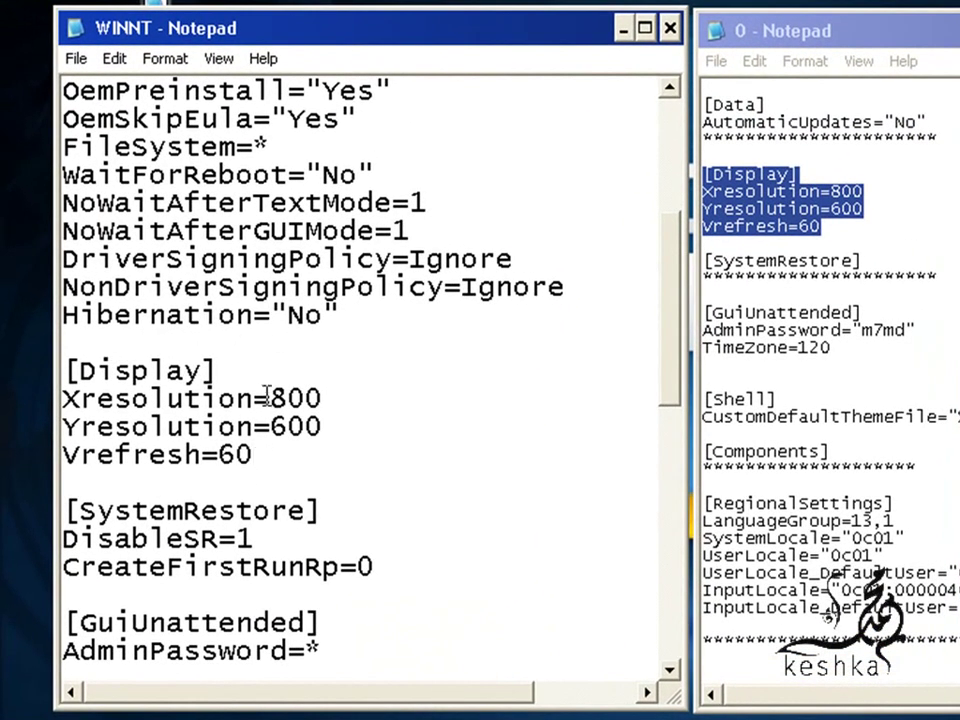
Step: Review the resolution and refresh rate values in WINNT's [Display] section
{"action": "left_click_drag", "start_coordinate": [268, 396], "coordinate": [322, 398]}
{"action": "left_click_drag", "start_coordinate": [270, 427], "coordinate": [330, 424]}
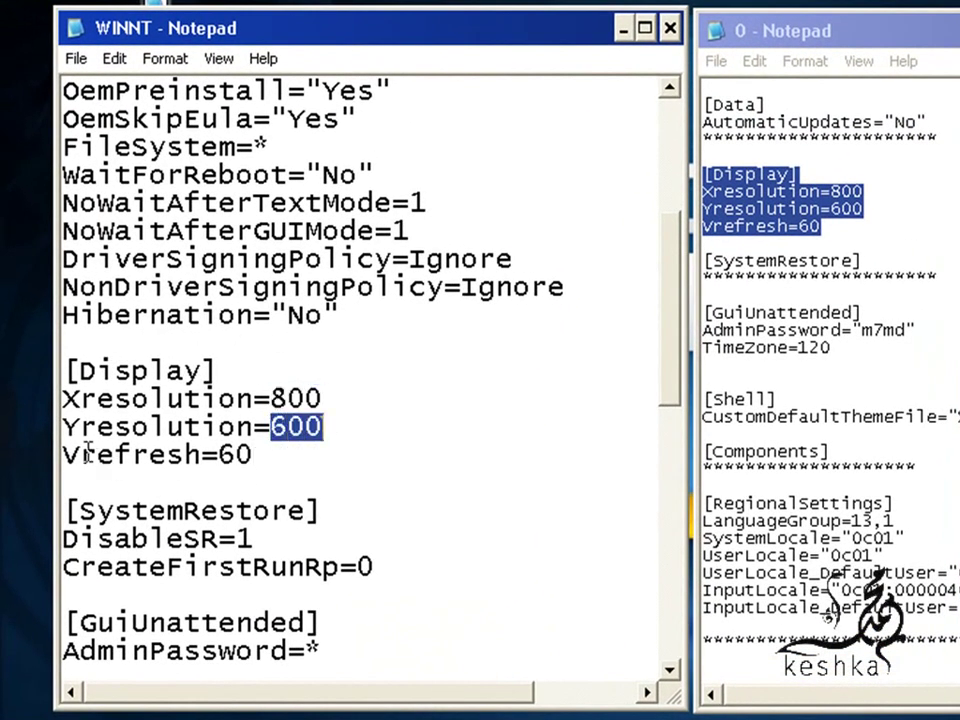
{"action": "left_click_drag", "start_coordinate": [84, 454], "coordinate": [62, 454]}
{"action": "left_click_drag", "start_coordinate": [218, 456], "coordinate": [300, 444]}
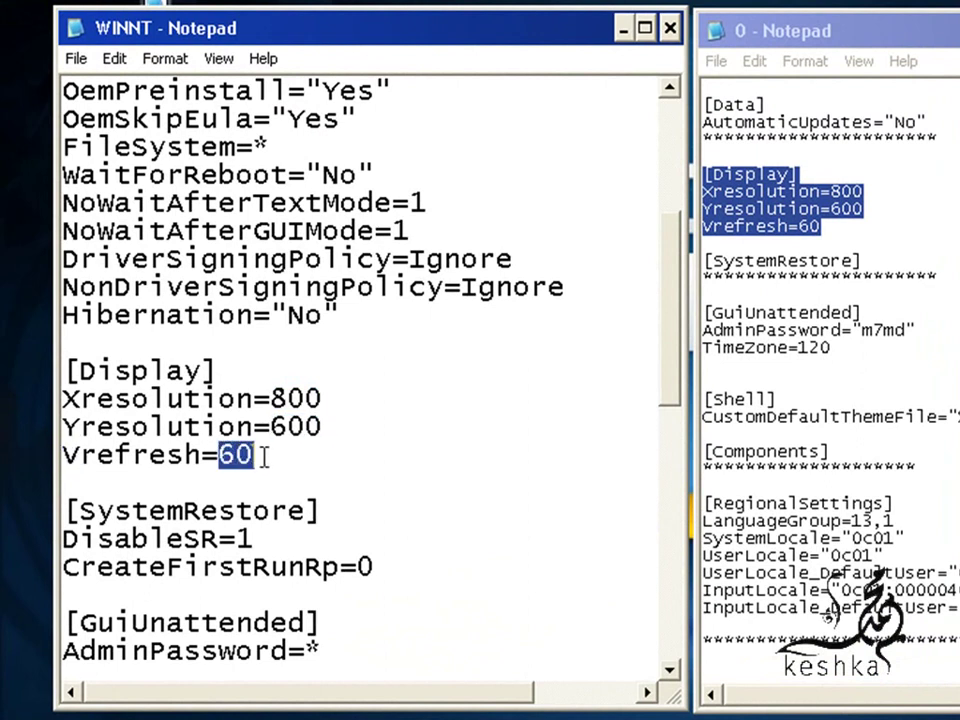
Step: Replace the AdminPassword line under WINNT's [GuiUnattended] with the admin password and TimeZone=120 lines copied from file 0
{"action": "scroll", "coordinate": [274, 460], "scroll_direction": "down", "scroll_amount": 3}
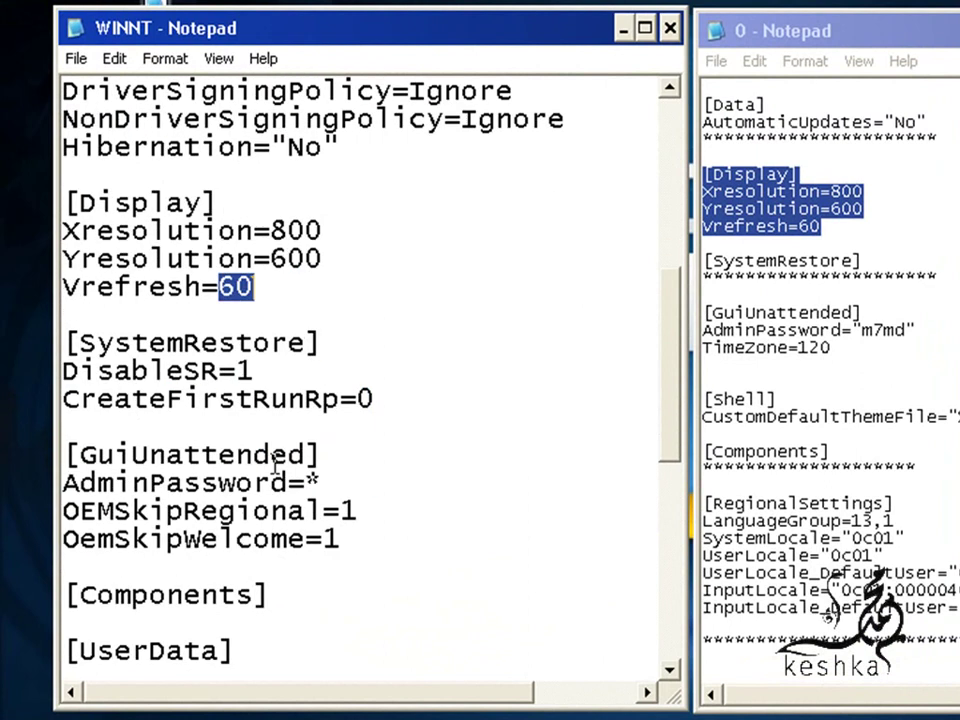
{"action": "scroll", "coordinate": [274, 465], "scroll_direction": "down", "scroll_amount": 1}
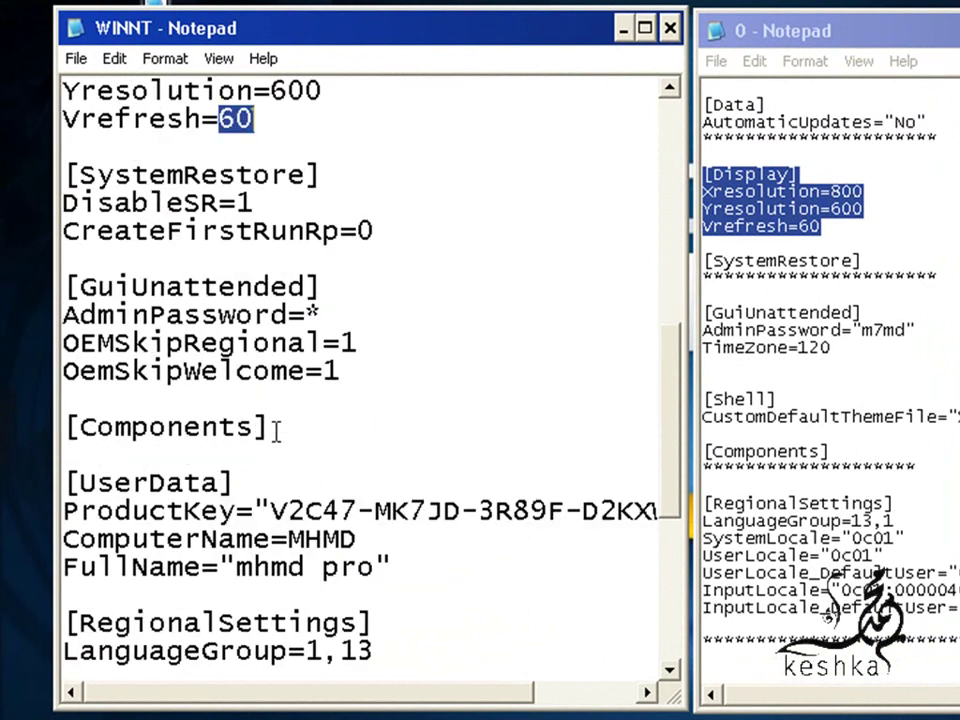
{"action": "left_click_drag", "start_coordinate": [318, 288], "coordinate": [63, 272]}
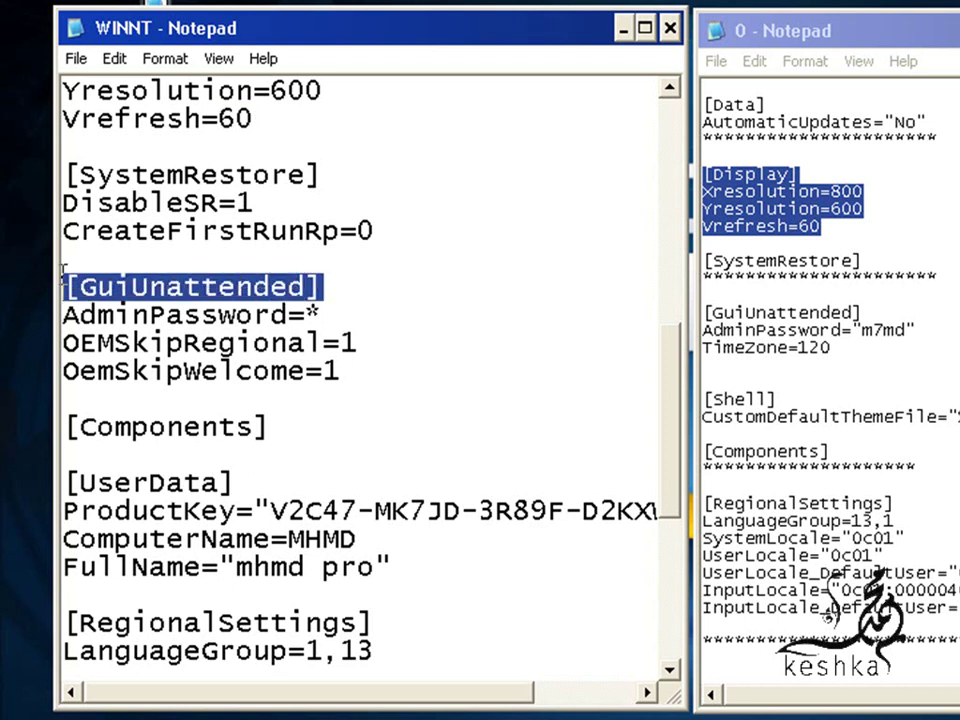
{"action": "left_click_drag", "start_coordinate": [795, 347], "coordinate": [695, 333]}
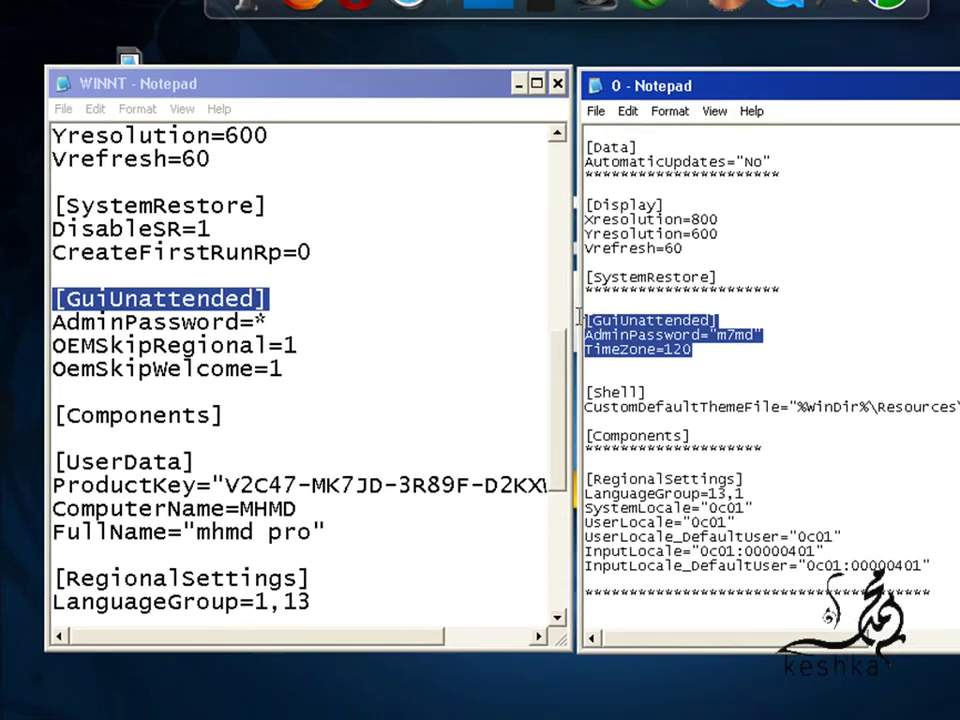
{"action": "right_click", "coordinate": [548, 344]}
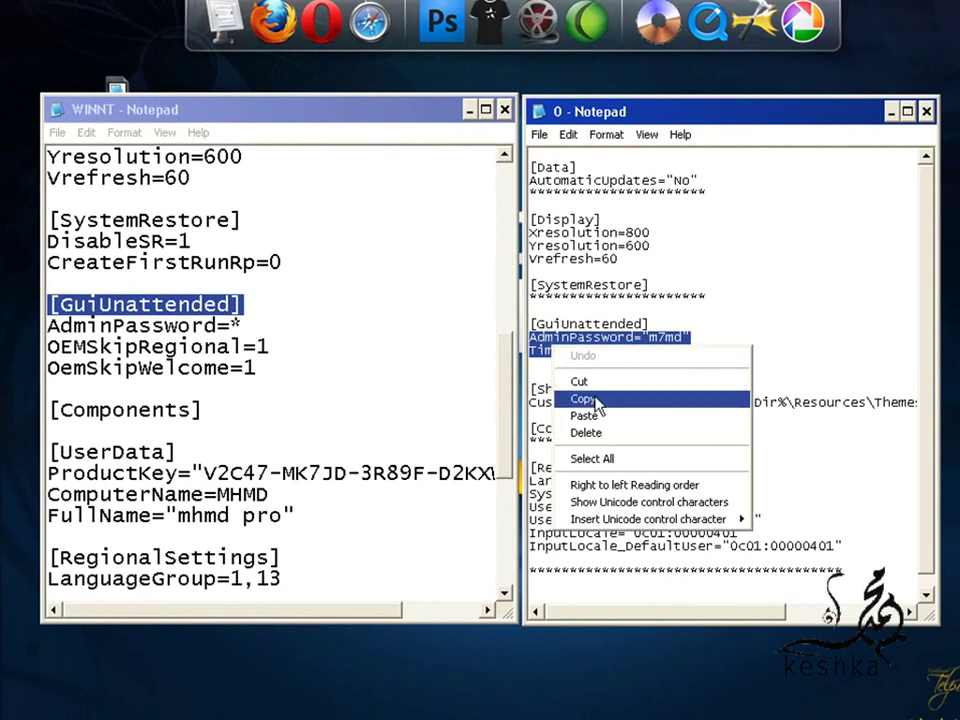
{"action": "left_click", "coordinate": [592, 399]}
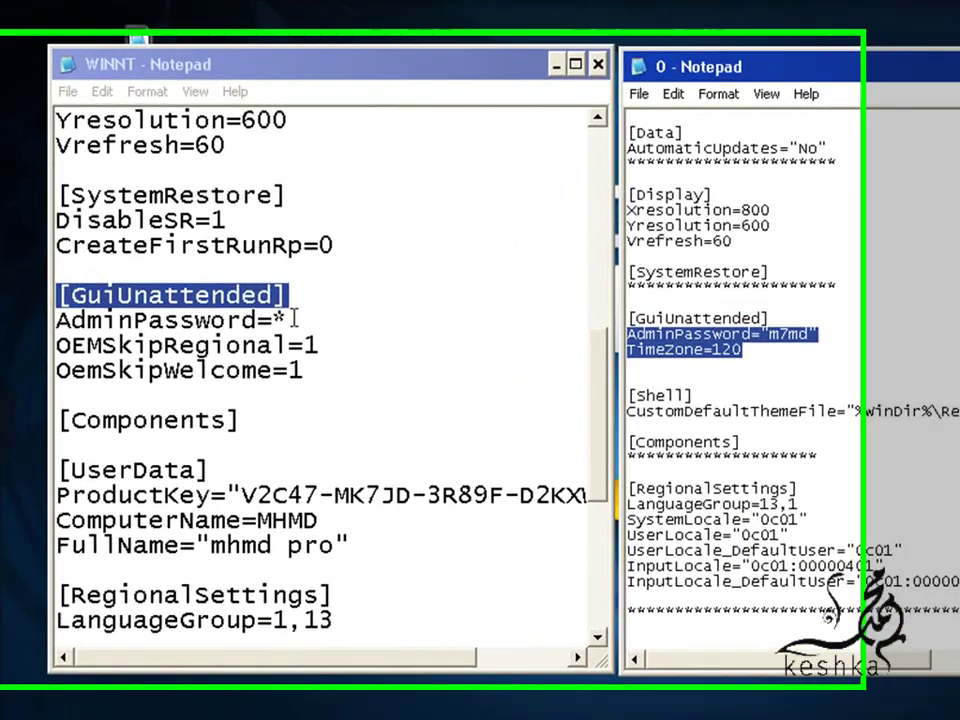
{"action": "left_click_drag", "start_coordinate": [292, 320], "coordinate": [42, 321]}
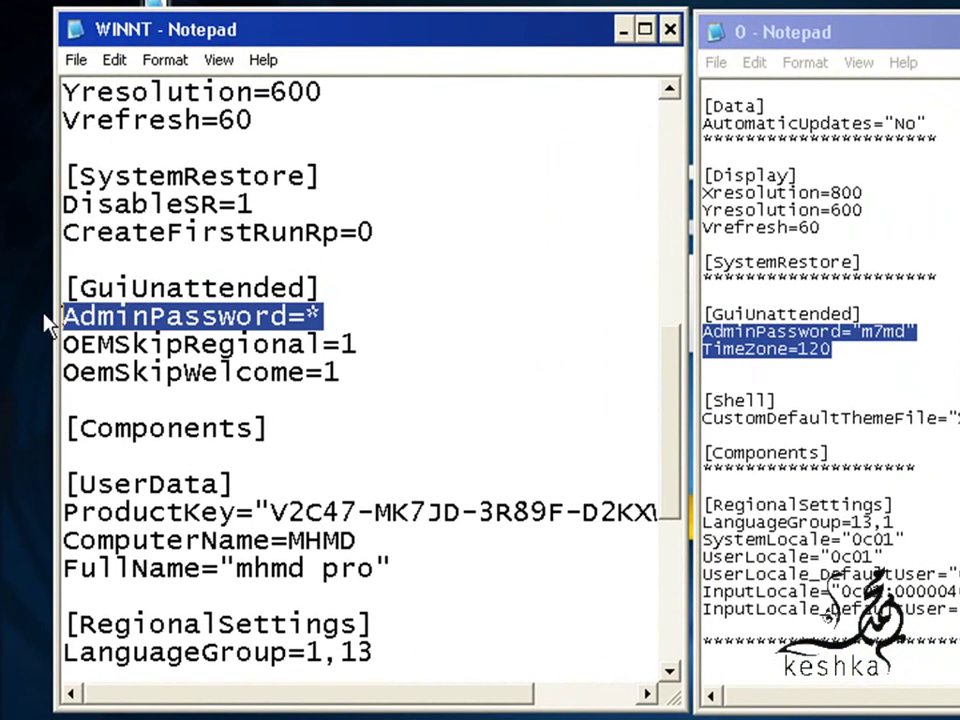
{"action": "right_click", "coordinate": [208, 324]}
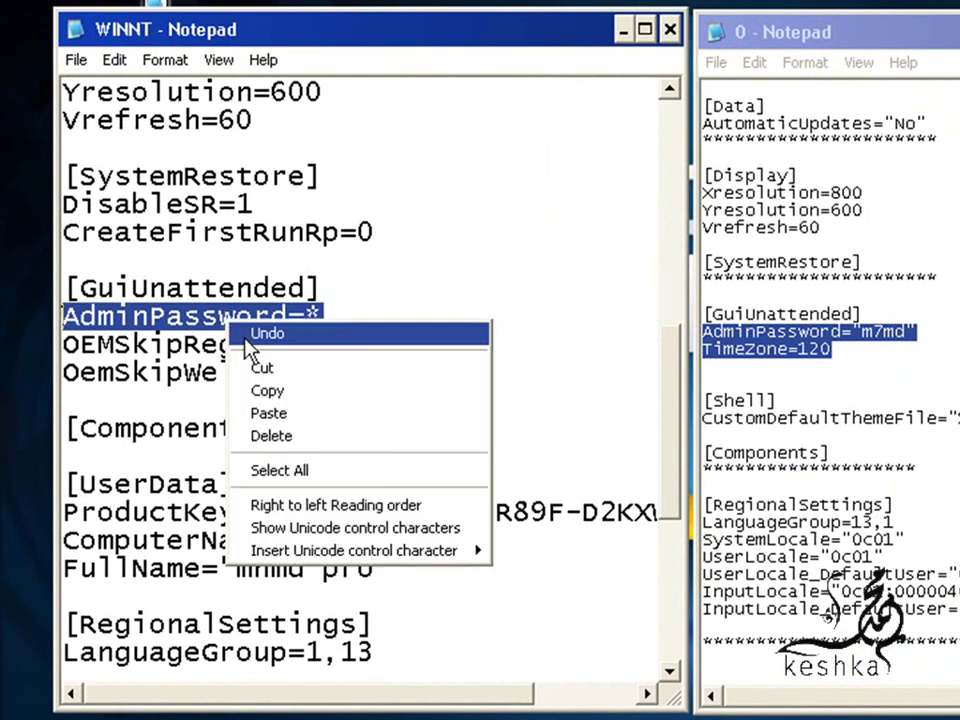
{"action": "left_click", "coordinate": [305, 414]}
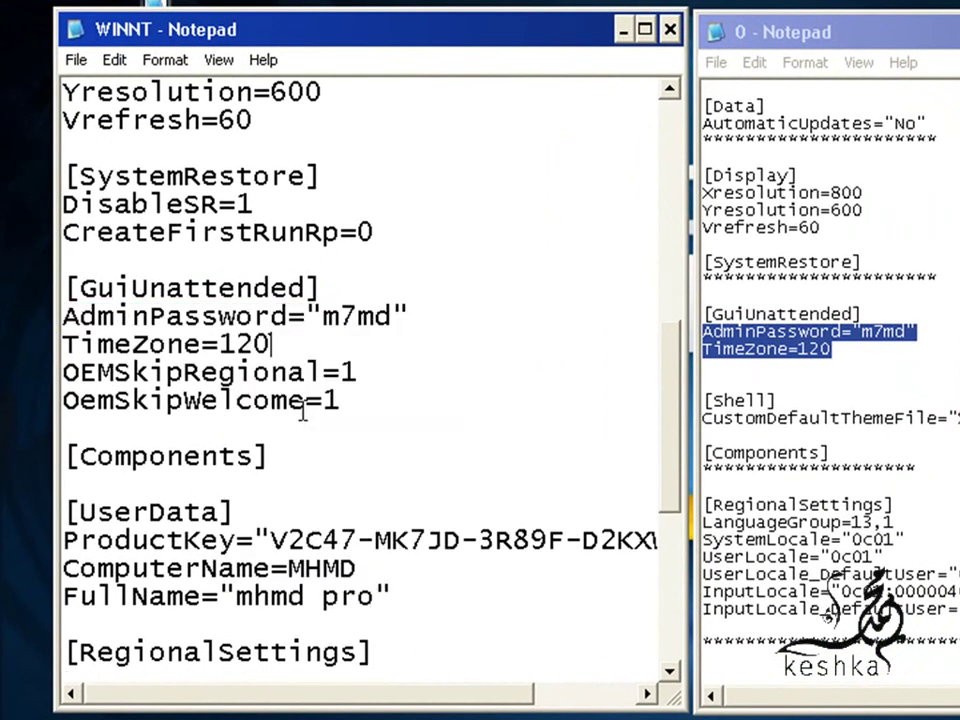
{"action": "left_click_drag", "start_coordinate": [320, 316], "coordinate": [393, 316]}
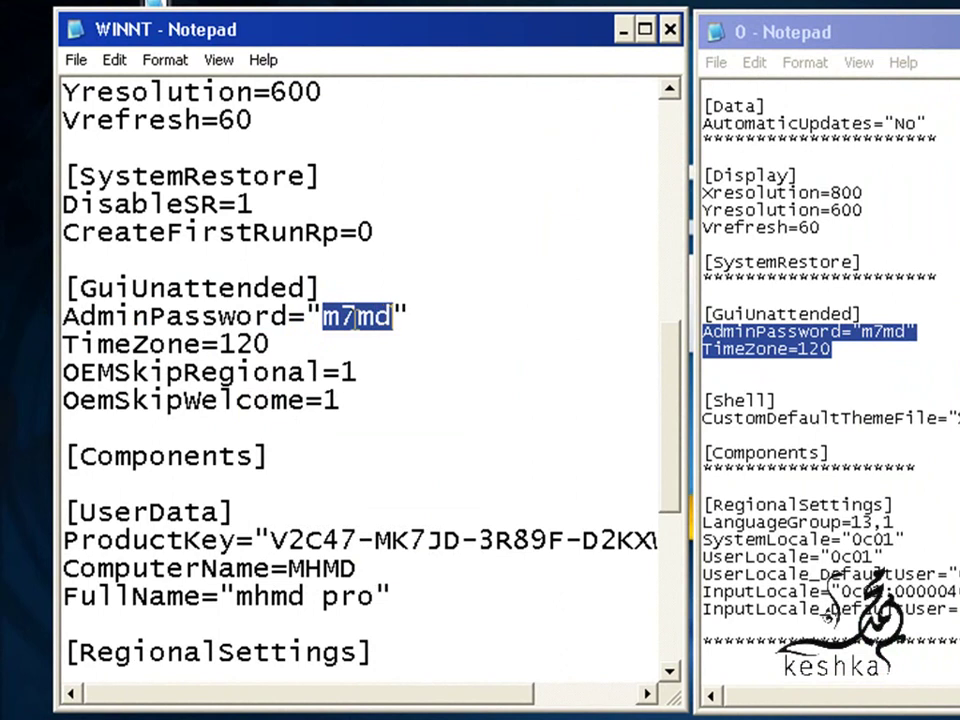
{"action": "left_click_drag", "start_coordinate": [150, 316], "coordinate": [288, 316]}
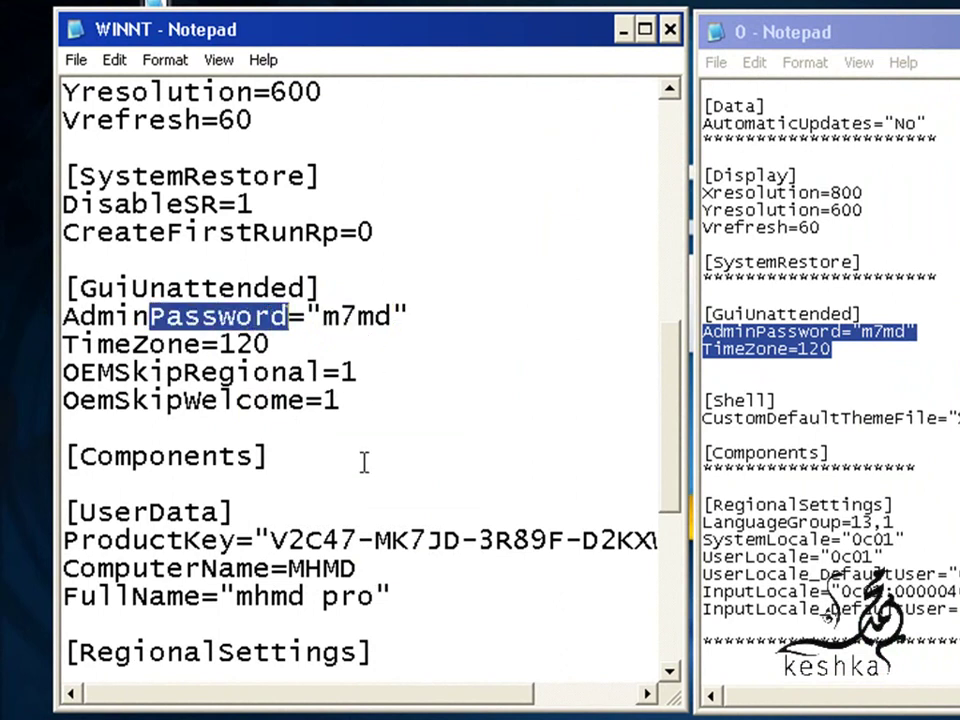
Step: Copy the [Shell] section with its CustomDefaultThemeFile line from file 0 into WINNT, between OemSkipWelcome and [Components]
{"action": "left_click", "coordinate": [205, 424]}
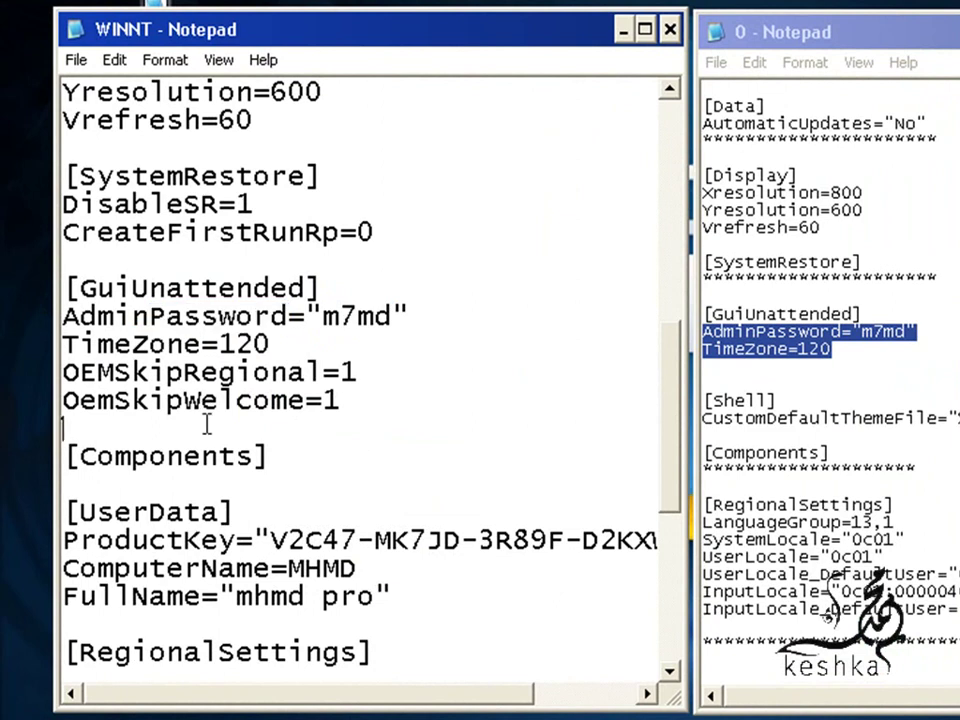
{"action": "key", "text": "Return"}
{"action": "key", "text": "Return"}
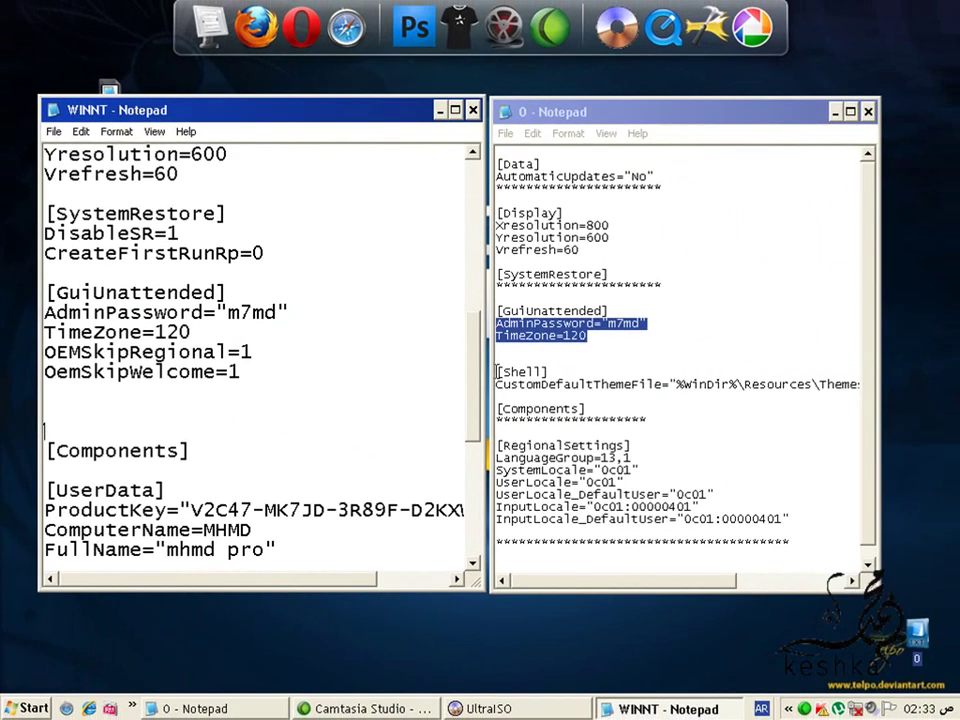
{"action": "left_click_drag", "start_coordinate": [496, 371], "coordinate": [845, 397]}
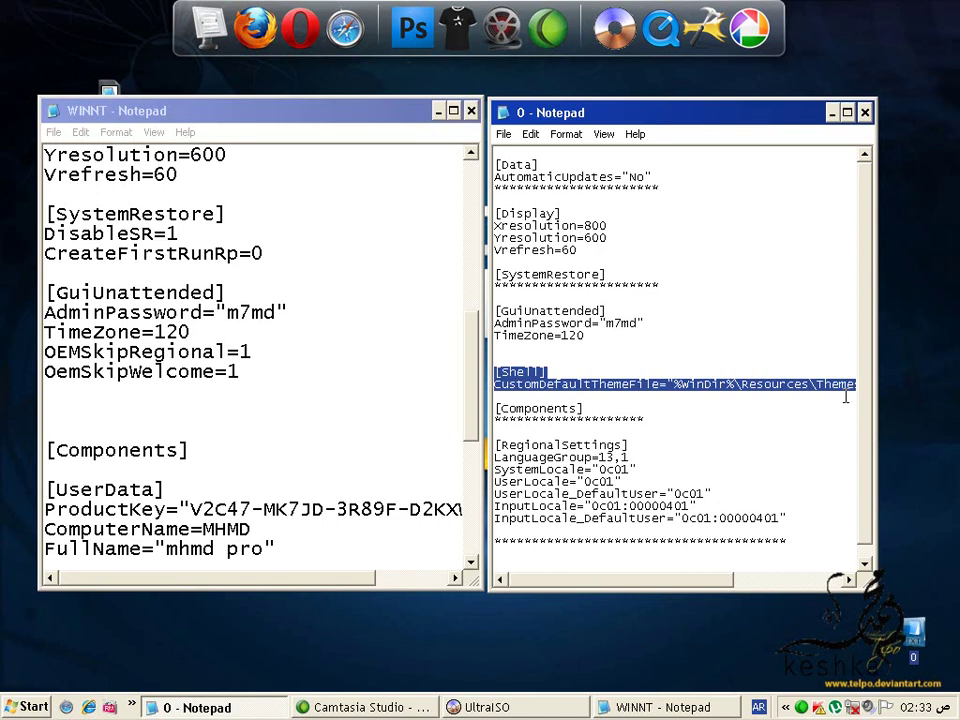
{"action": "left_click", "coordinate": [101, 420]}
{"action": "key", "text": "ctrl+v"}
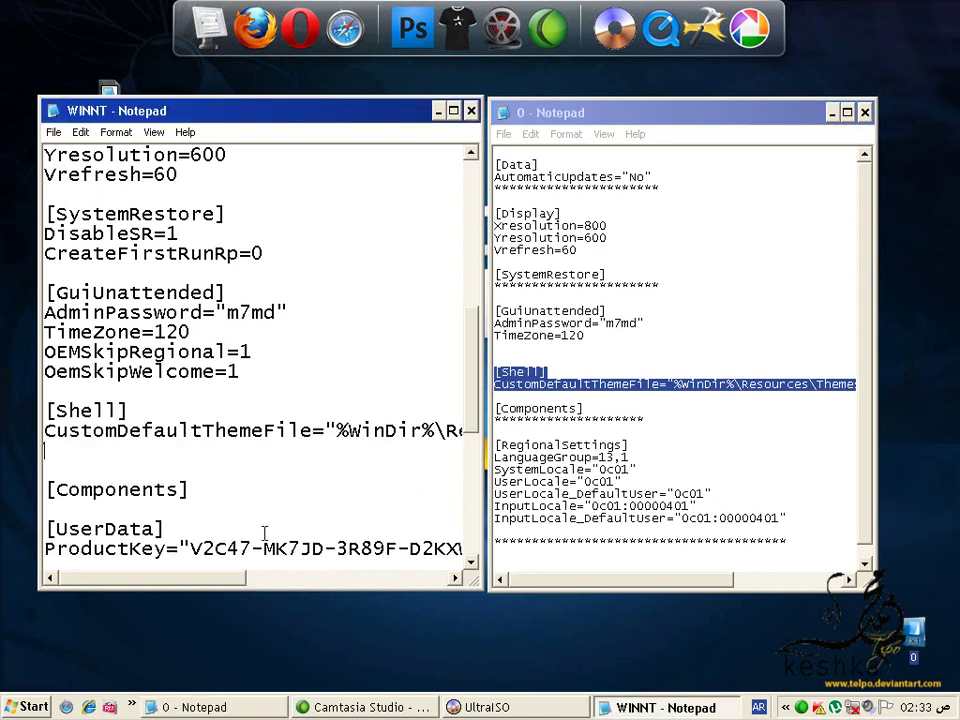
Step: Widen the WINNT window until the whole CustomDefaultThemeFile line fits, and examine the parts of its theme path
{"action": "left_click_drag", "start_coordinate": [481, 447], "coordinate": [930, 460]}
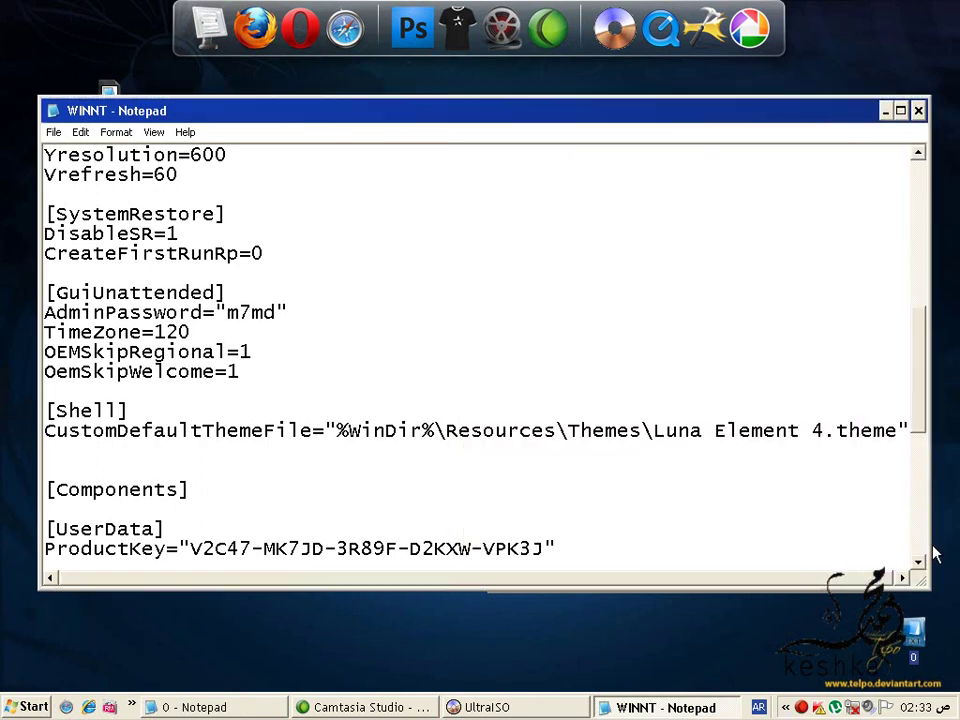
{"action": "left_click_drag", "start_coordinate": [928, 543], "coordinate": [955, 544]}
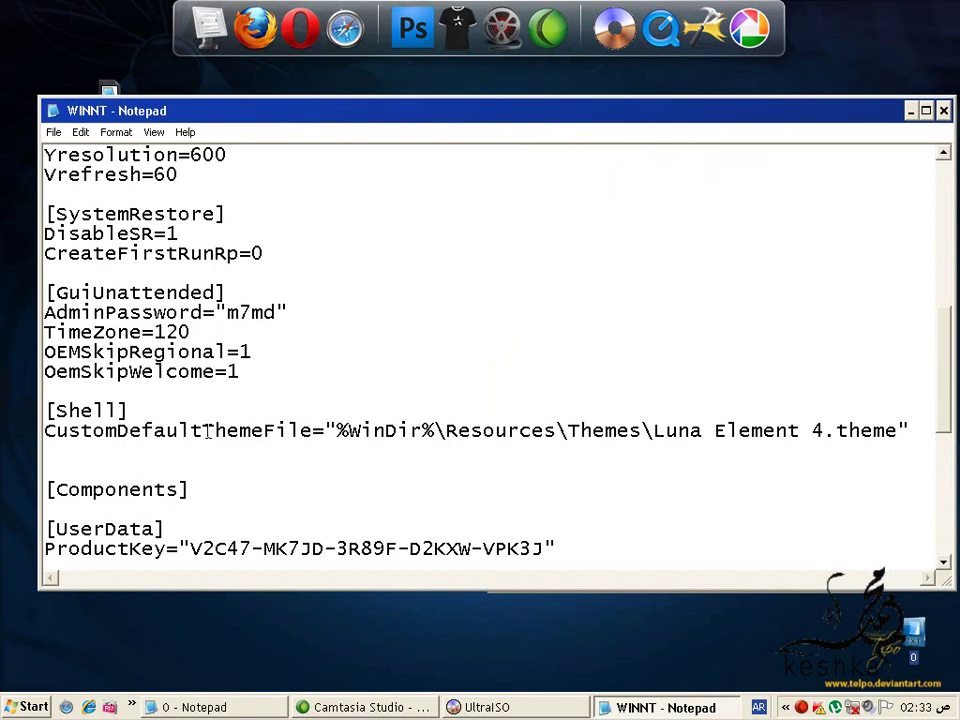
{"action": "left_click_drag", "start_coordinate": [203, 430], "coordinate": [265, 430]}
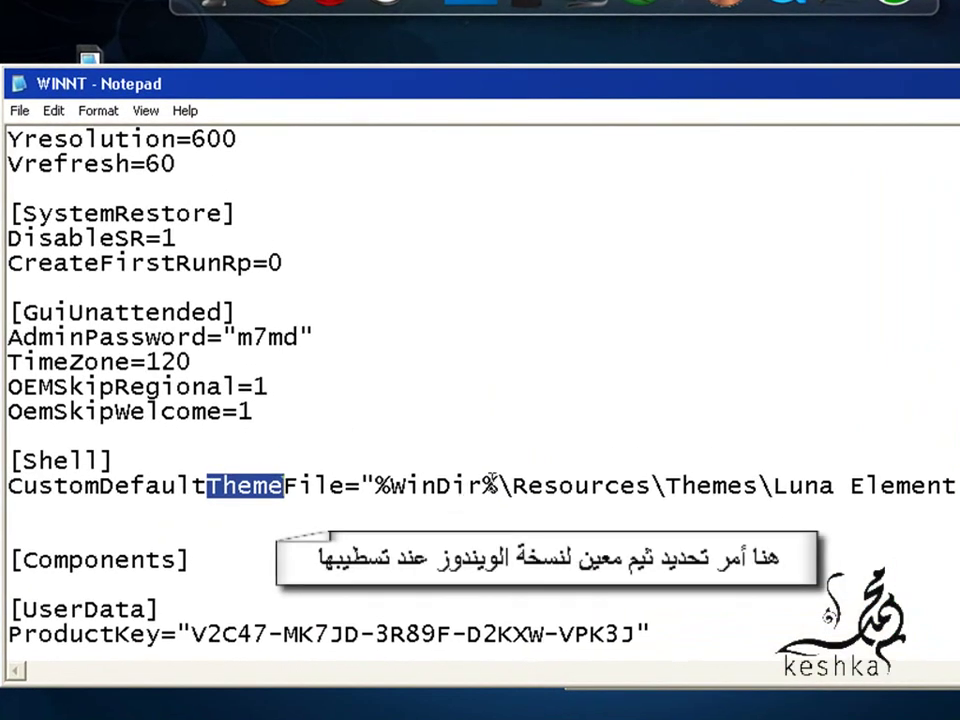
{"action": "left_click_drag", "start_coordinate": [435, 430], "coordinate": [346, 429]}
{"action": "left_click_drag", "start_coordinate": [386, 484], "coordinate": [376, 486]}
{"action": "left_click_drag", "start_coordinate": [513, 486], "coordinate": [851, 272]}
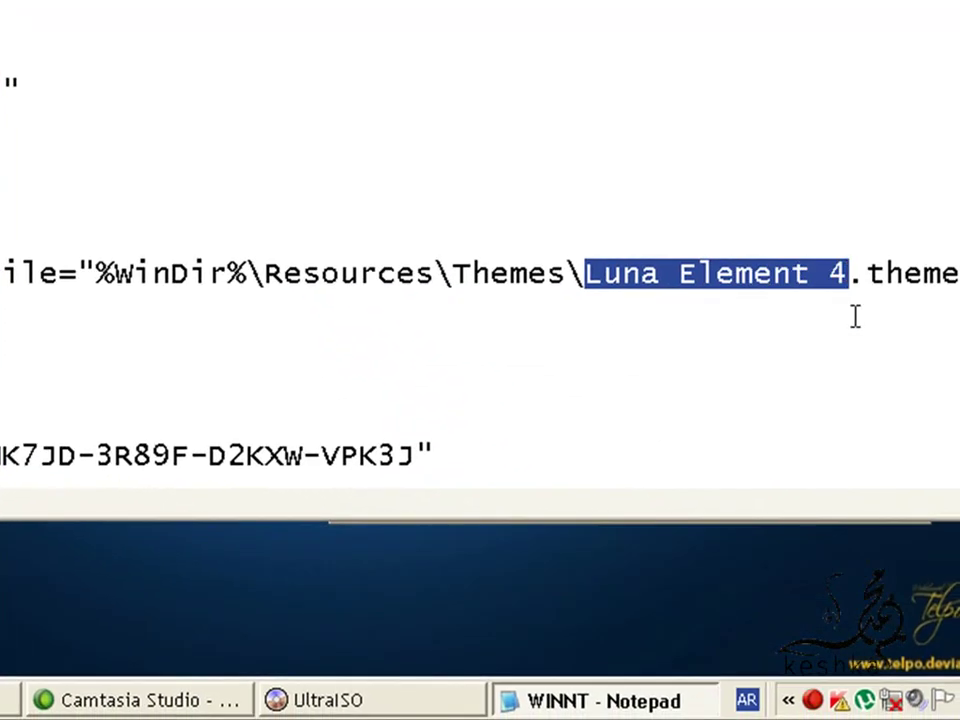
Step: Switch to UltraISO and locate Luna Element 4.theme in the image's $OEM$/$$/Resources/Themes folder
{"action": "left_click", "coordinate": [400, 700]}
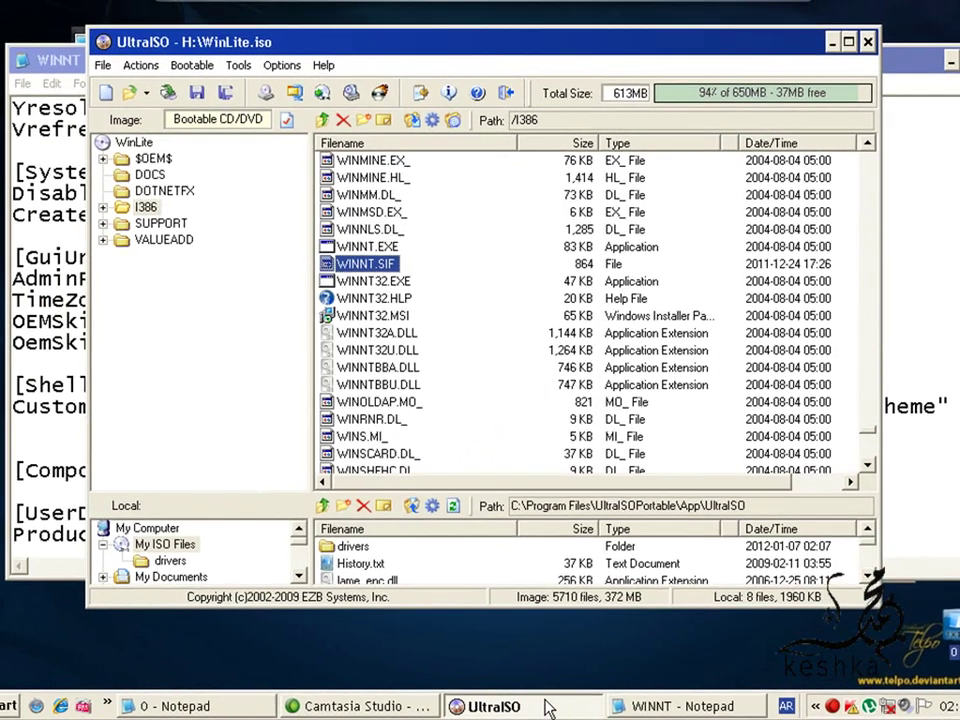
{"action": "left_click", "coordinate": [94, 152]}
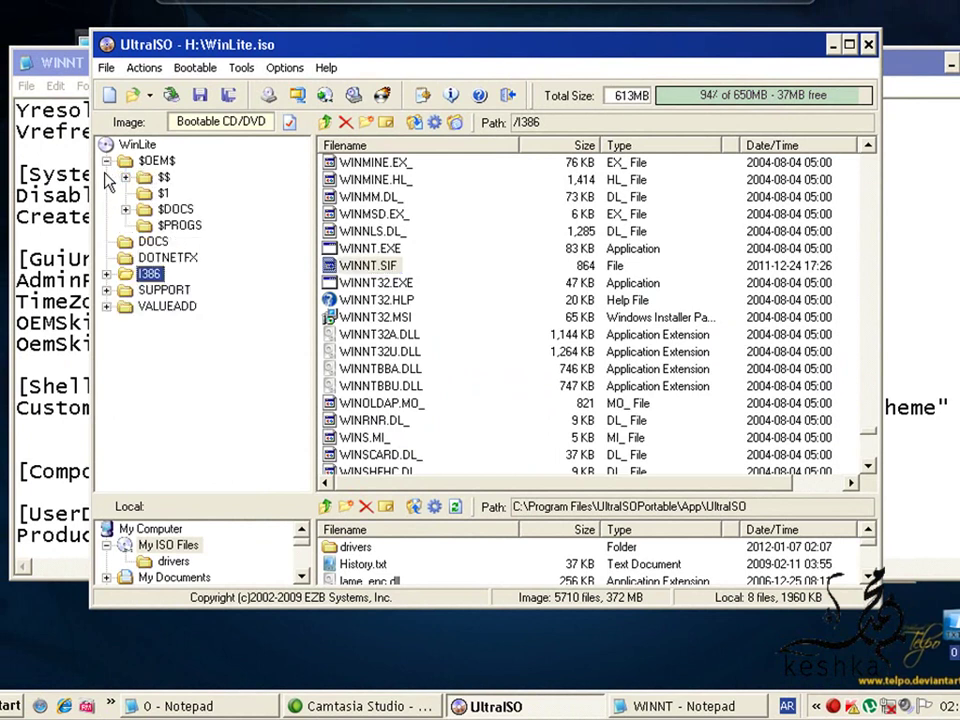
{"action": "left_click", "coordinate": [125, 177]}
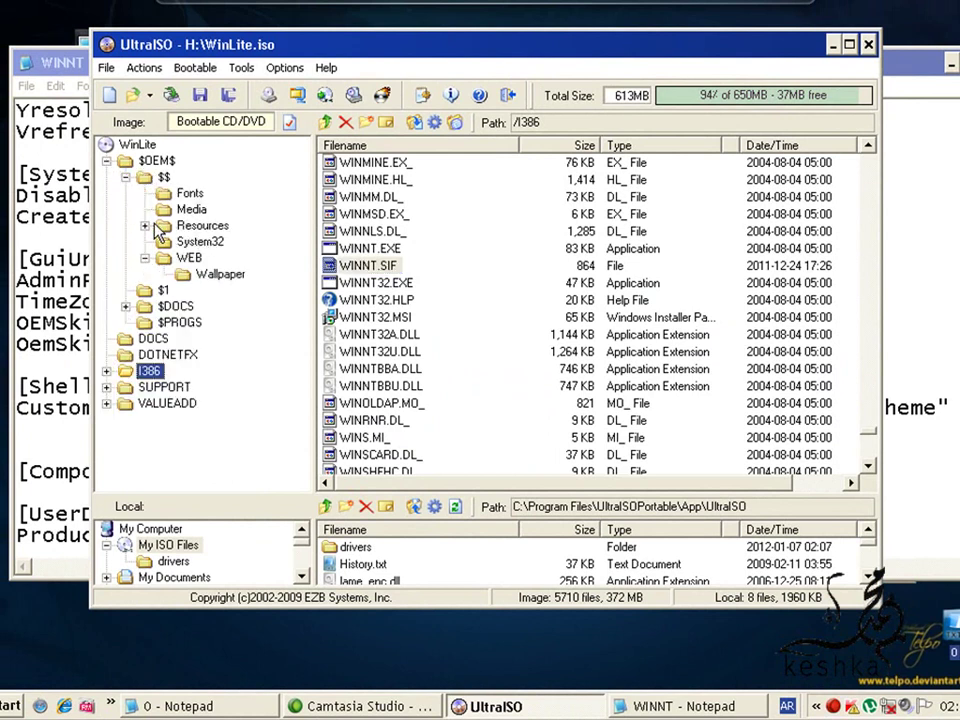
{"action": "double_click", "coordinate": [201, 225]}
{"action": "left_click", "coordinate": [238, 268]}
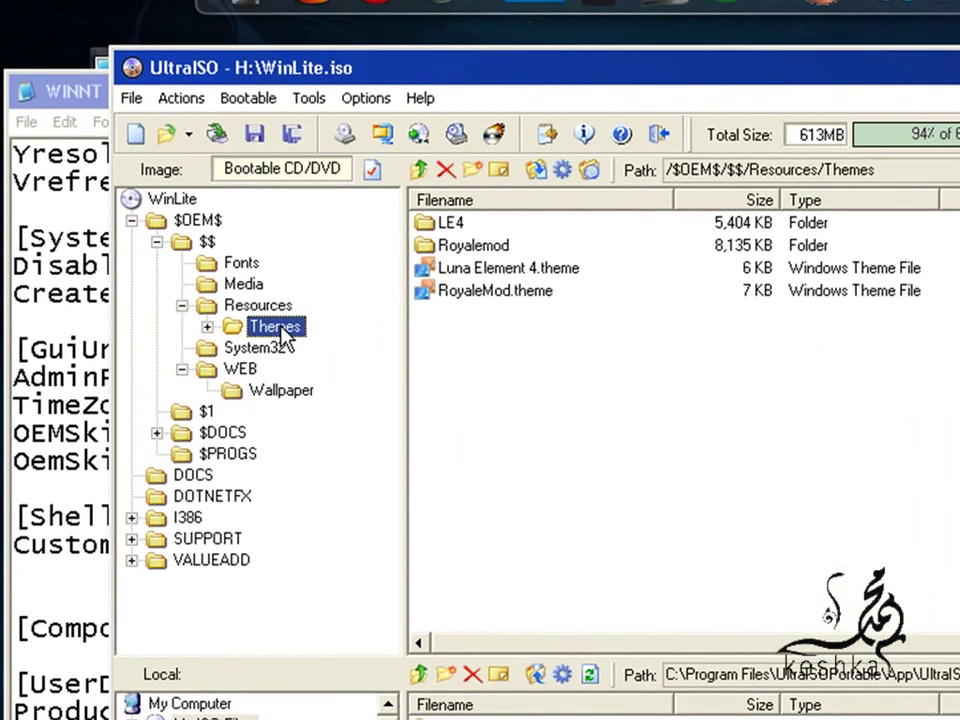
{"action": "left_click", "coordinate": [178, 270]}
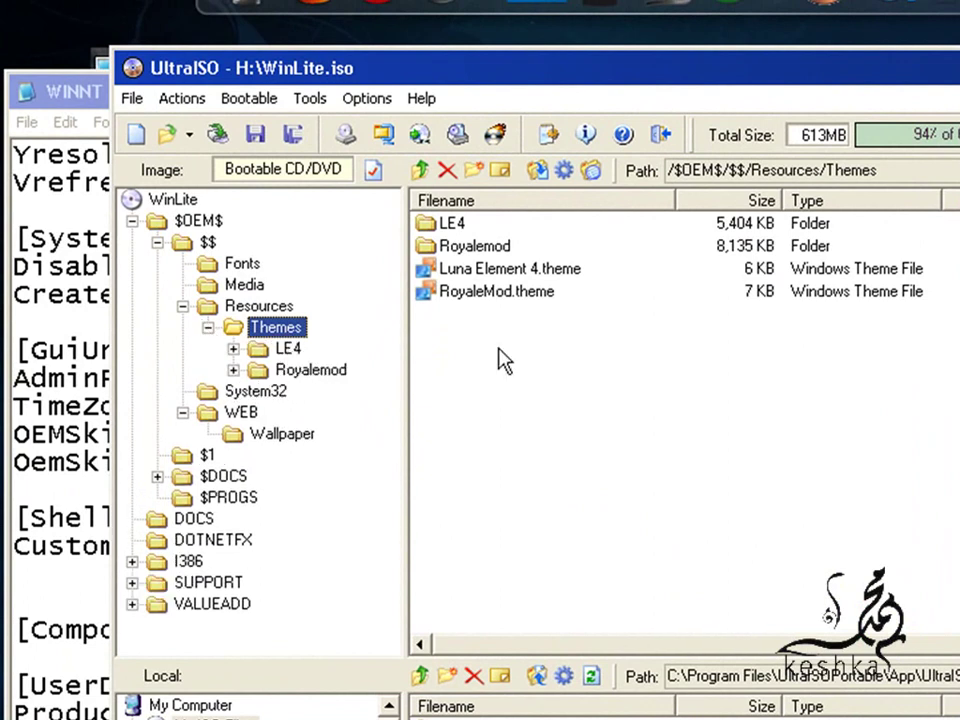
{"action": "left_click", "coordinate": [551, 268]}
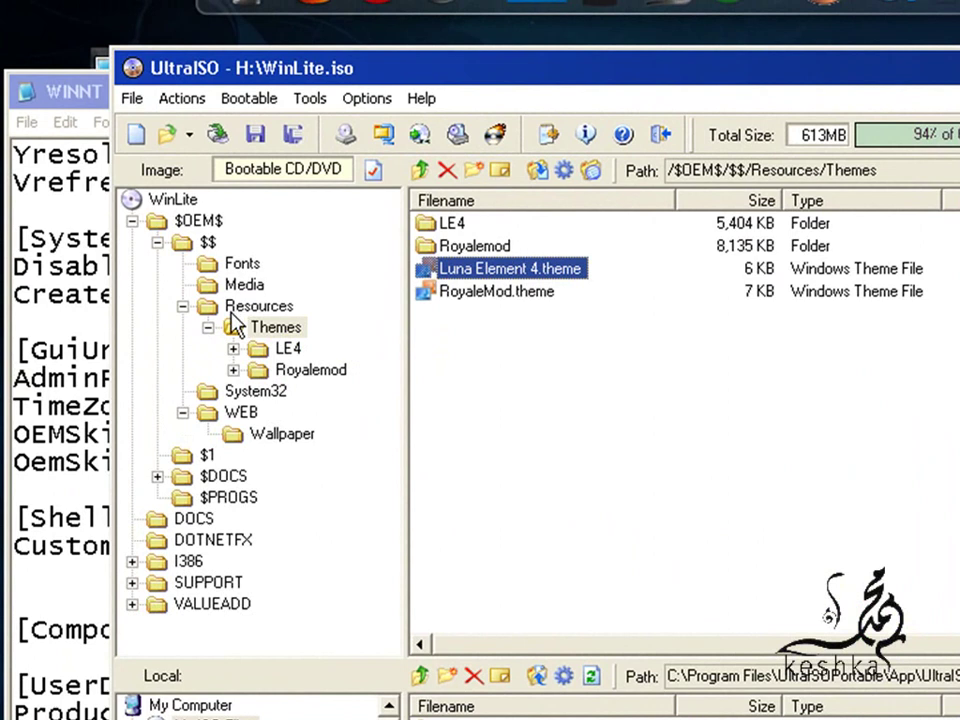
Step: Compare the Resources, Themes and Luna Element 4 parts of WINNT's CustomDefaultThemeFile path with the matching folders and theme file in the image
{"action": "left_click", "coordinate": [272, 309]}
{"action": "left_click", "coordinate": [276, 330]}
{"action": "left_click", "coordinate": [517, 281]}
{"action": "left_click", "coordinate": [68, 90]}
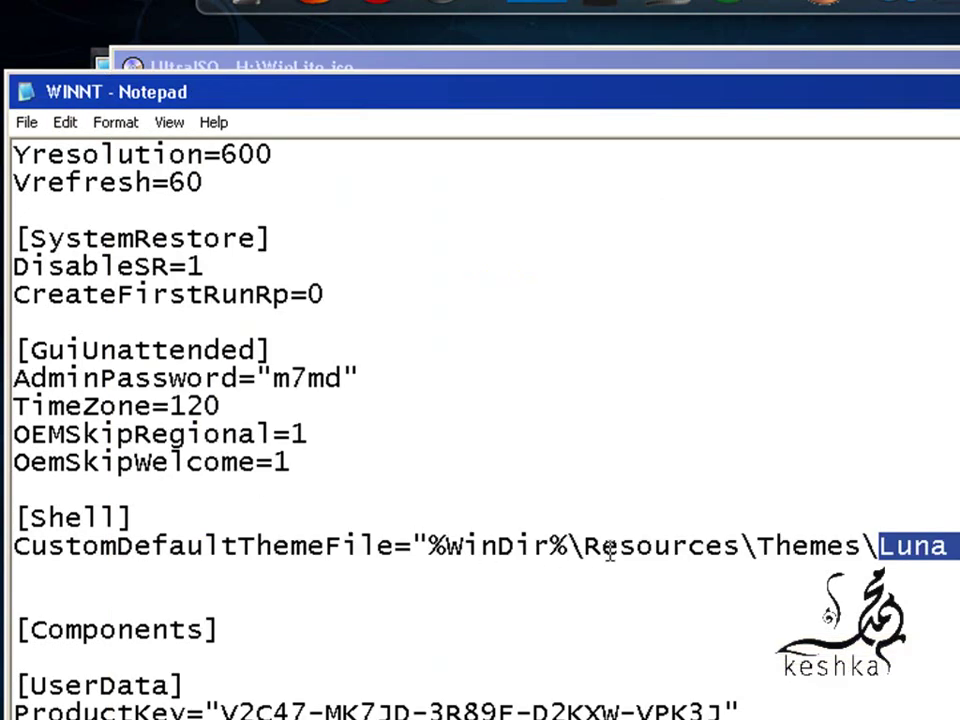
{"action": "left_click_drag", "start_coordinate": [585, 545], "coordinate": [738, 545]}
{"action": "left_click", "coordinate": [747, 545]}
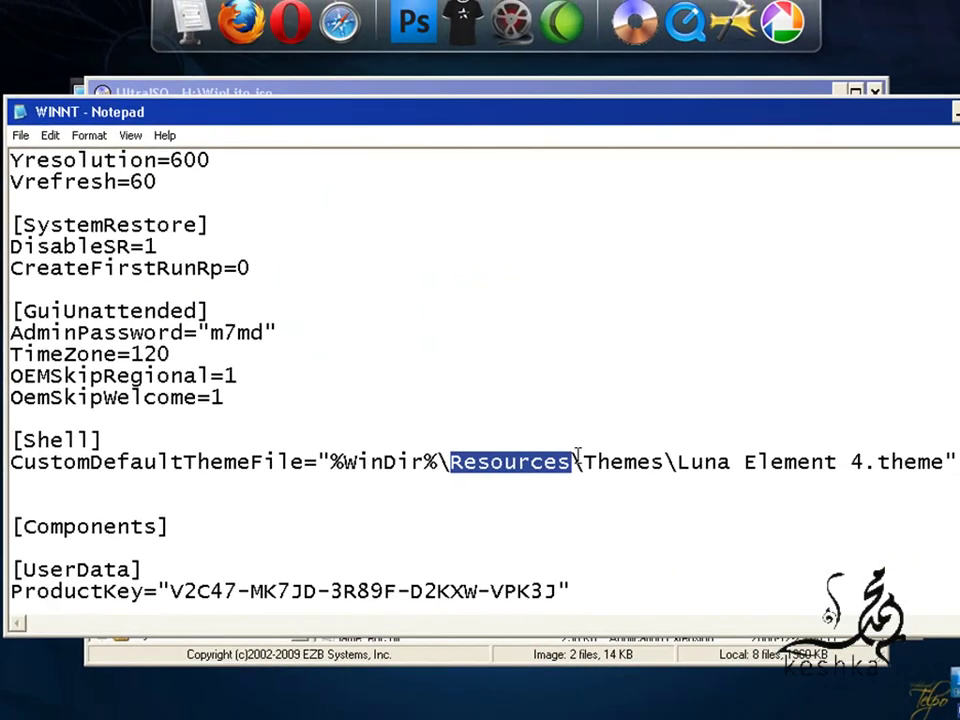
{"action": "left_click_drag", "start_coordinate": [553, 446], "coordinate": [820, 447]}
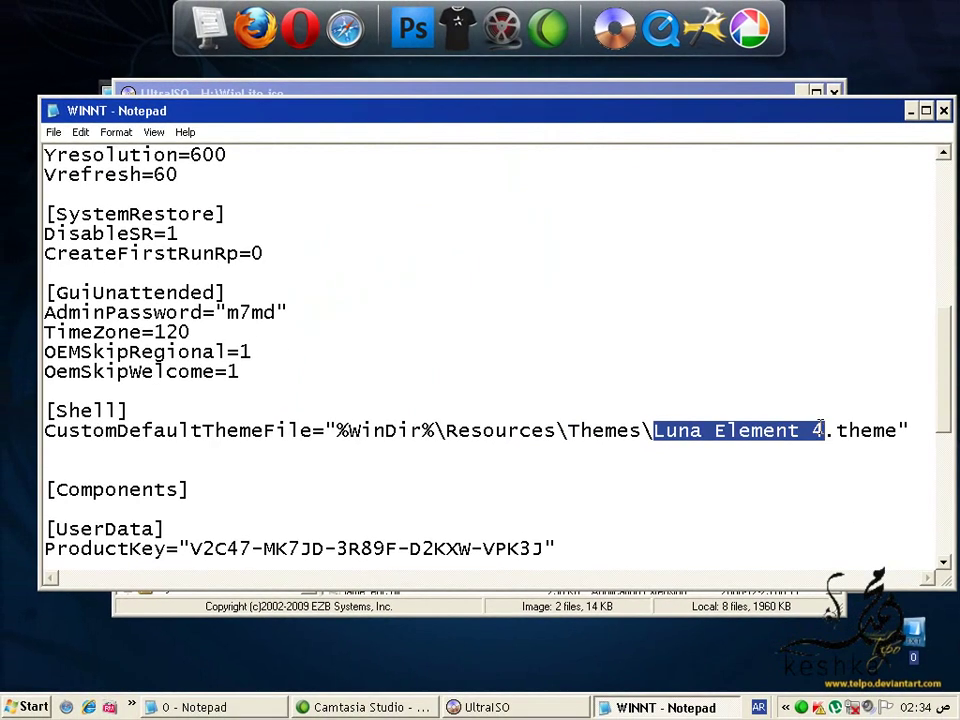
Step: Switch to UltraISO and extract Luna Element 4.theme from the image's Themes folder to the Desktop
{"action": "left_click", "coordinate": [449, 708]}
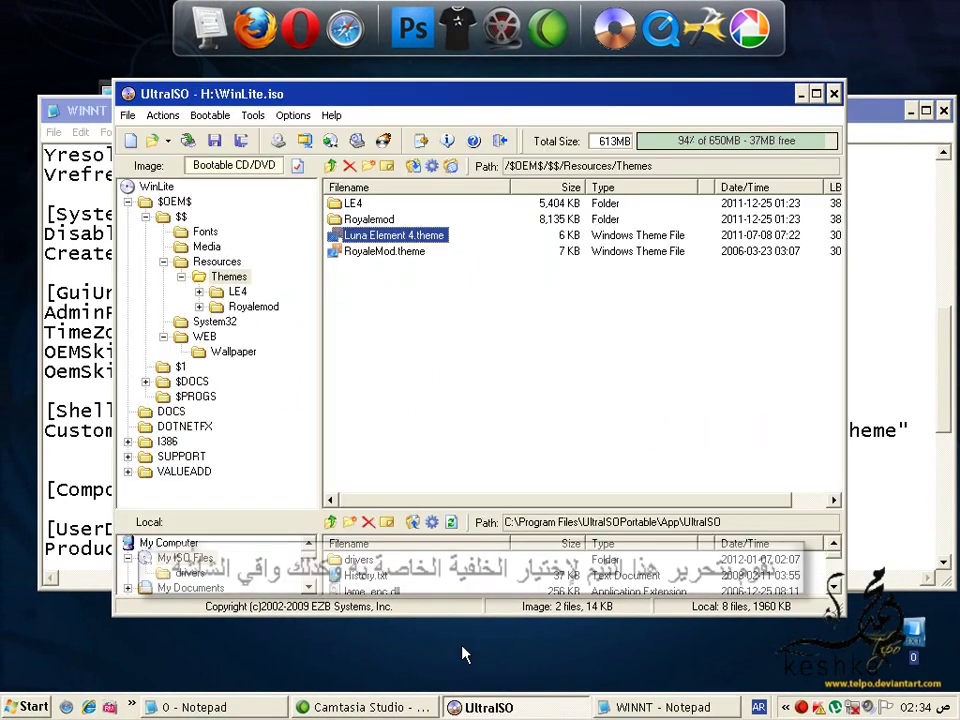
{"action": "right_click", "coordinate": [432, 240]}
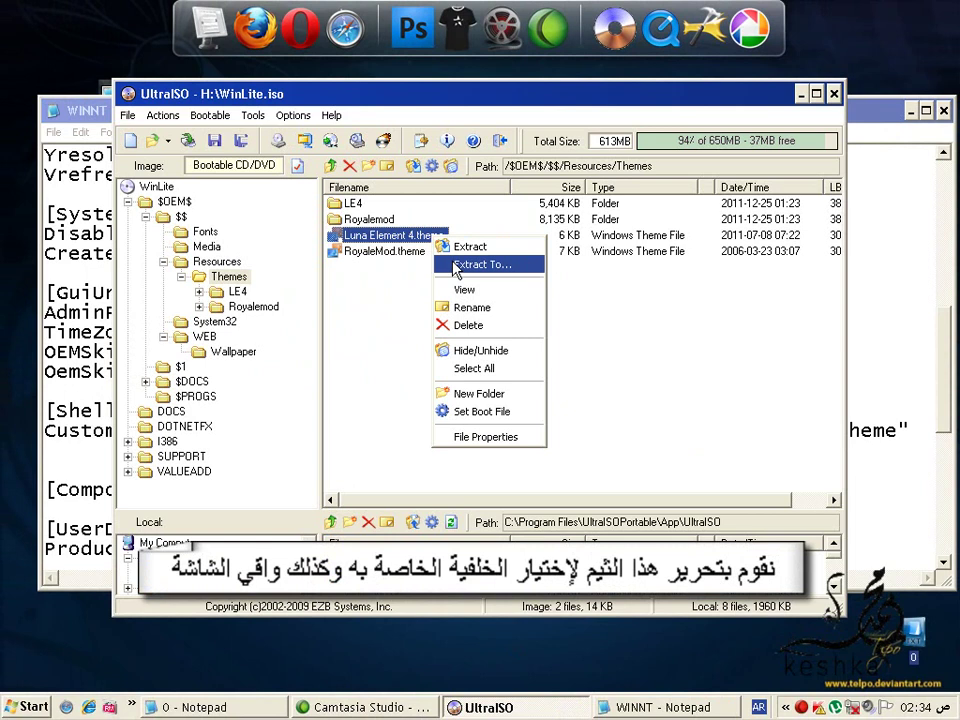
{"action": "left_click", "coordinate": [455, 265]}
{"action": "double_click", "coordinate": [253, 237]}
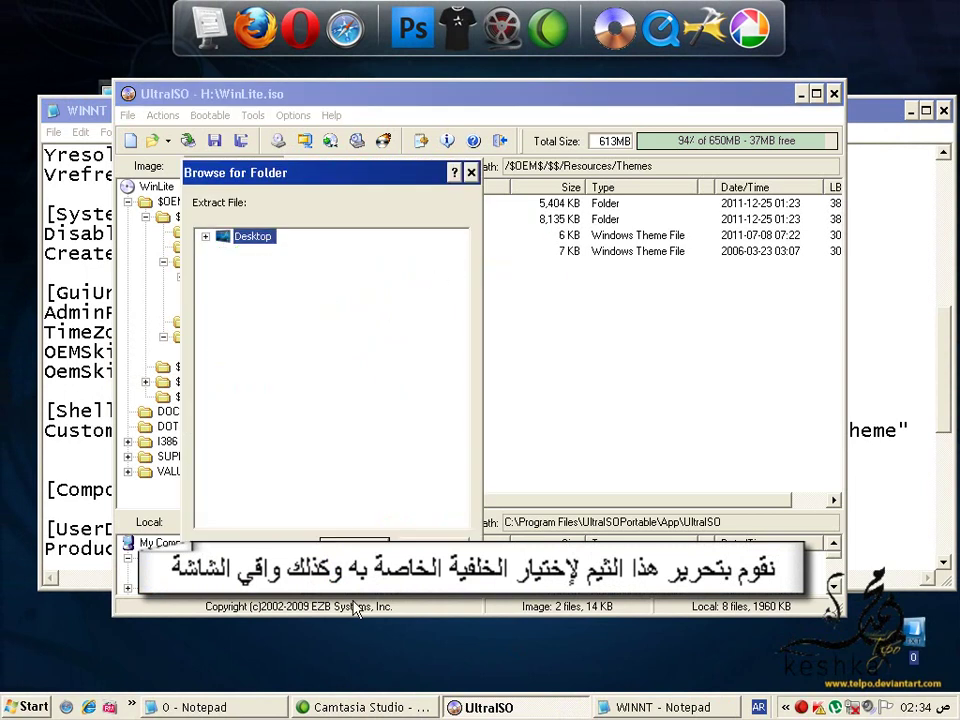
{"action": "left_click", "coordinate": [355, 548]}
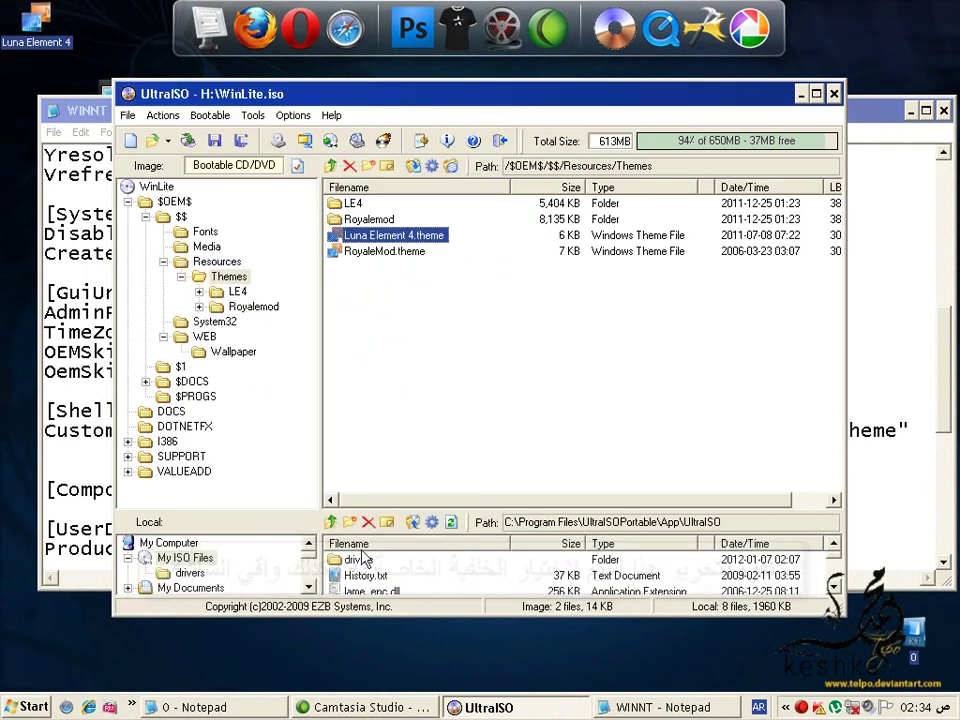
Step: Minimize the UltraISO, WINNT and 0 windows and open the extracted Luna Element 4 theme file in Notepad
{"action": "left_click", "coordinate": [802, 95]}
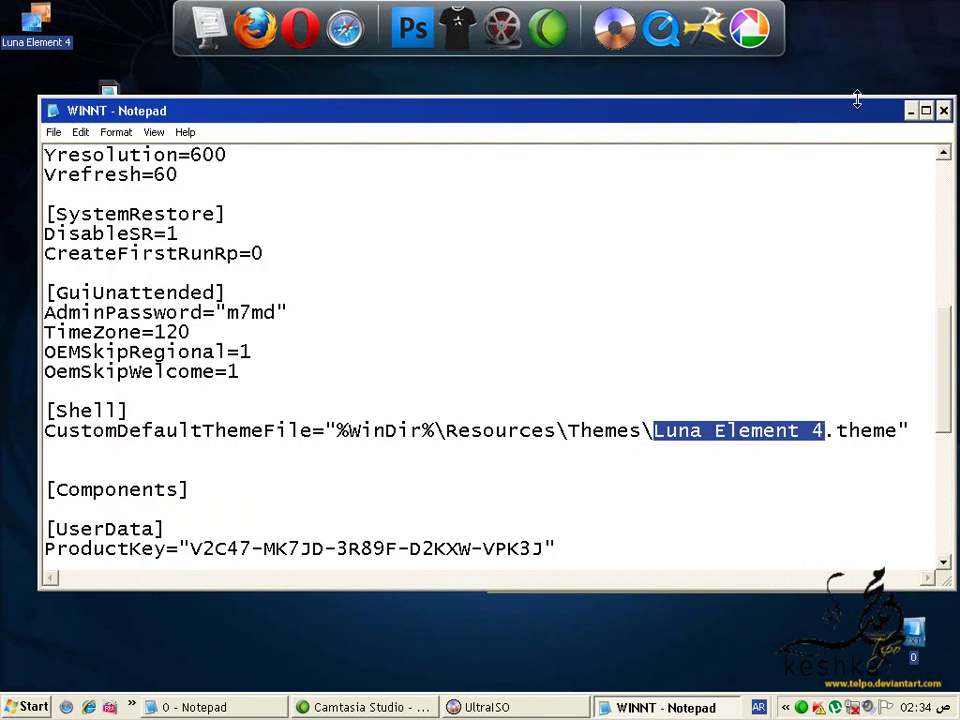
{"action": "left_click", "coordinate": [911, 111]}
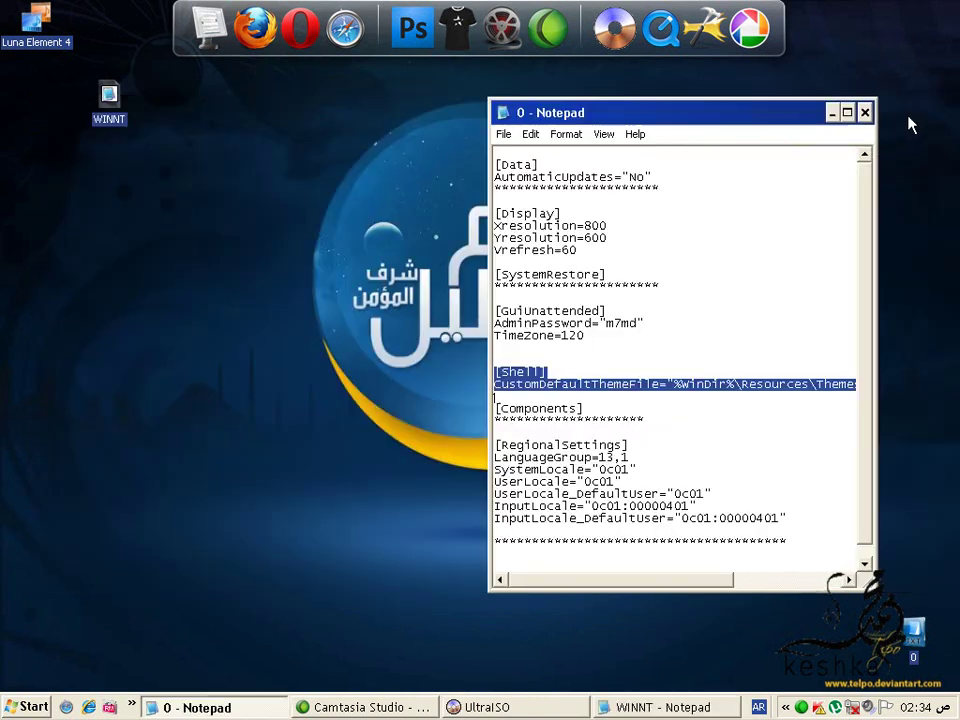
{"action": "left_click", "coordinate": [832, 113]}
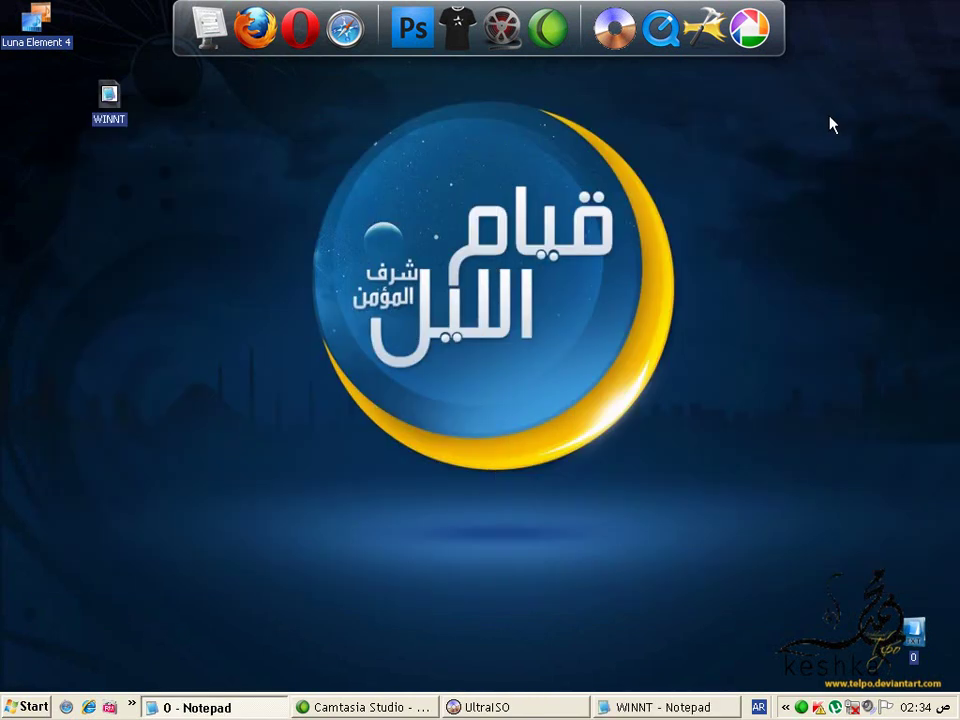
{"action": "right_click", "coordinate": [50, 44]}
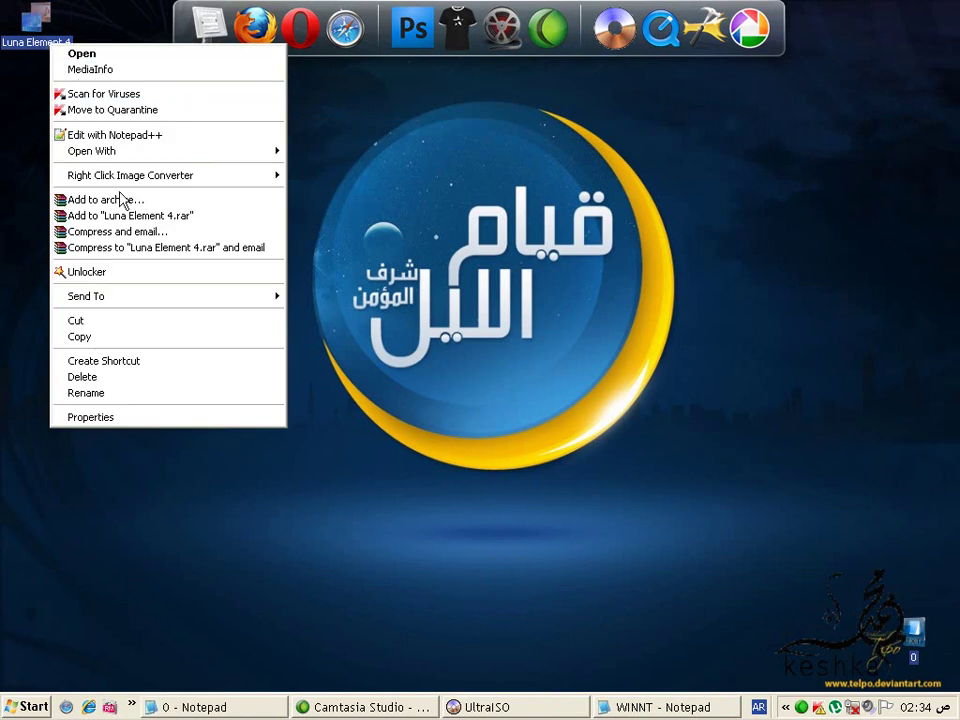
{"action": "mouse_move", "coordinate": [255, 153]}
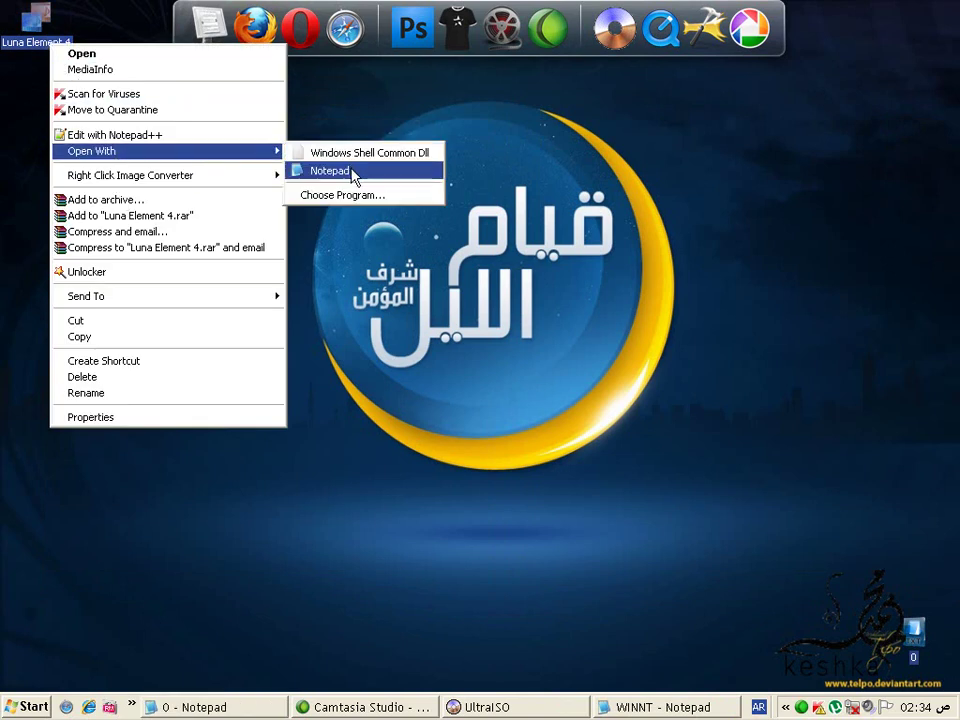
{"action": "left_click", "coordinate": [352, 172]}
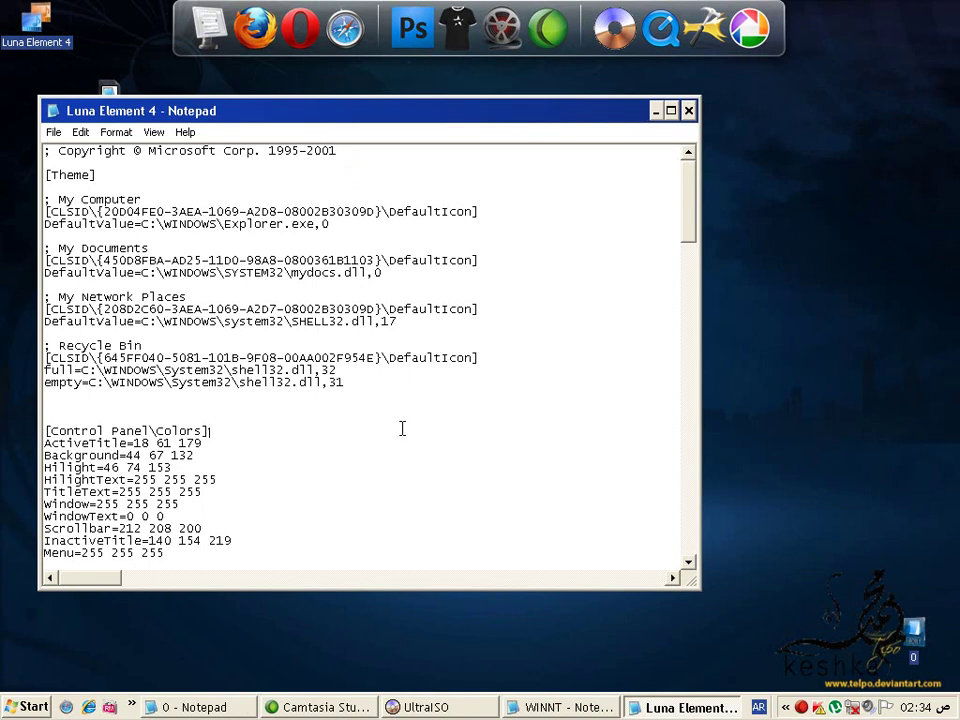
Step: Locate the Wallpaper line under [Control Panel\Desktop] and the SCRNSAVE.EXE line under [boot] in the theme file
{"action": "scroll", "coordinate": [402, 428], "scroll_direction": "down", "scroll_amount": 17}
{"action": "scroll", "coordinate": [410, 437], "scroll_direction": "down", "scroll_amount": 3}
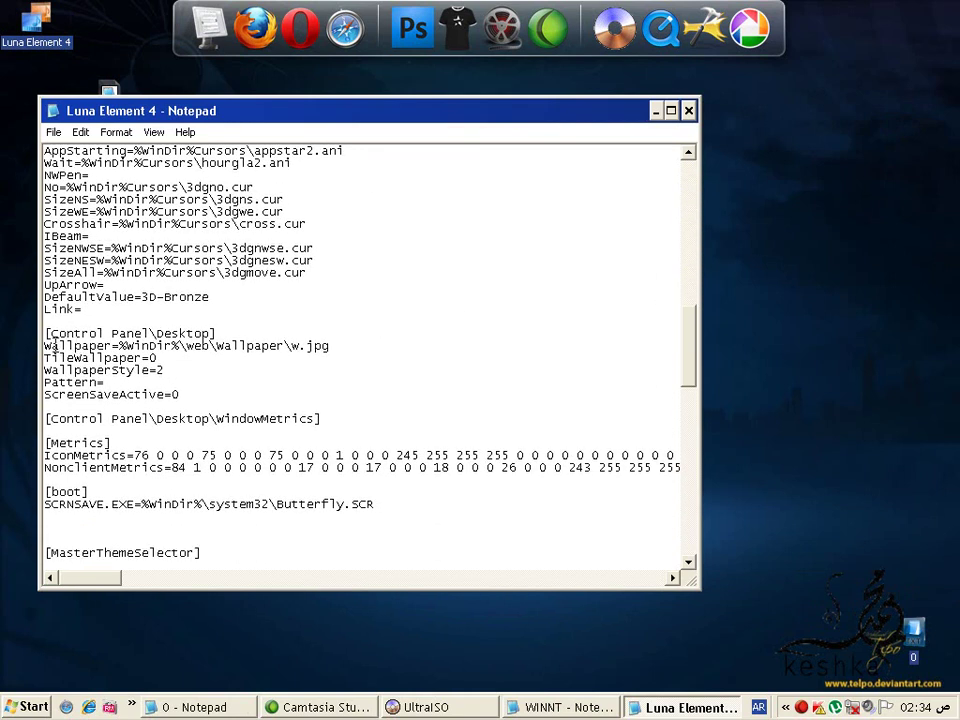
{"action": "left_click_drag", "start_coordinate": [98, 346], "coordinate": [31, 344]}
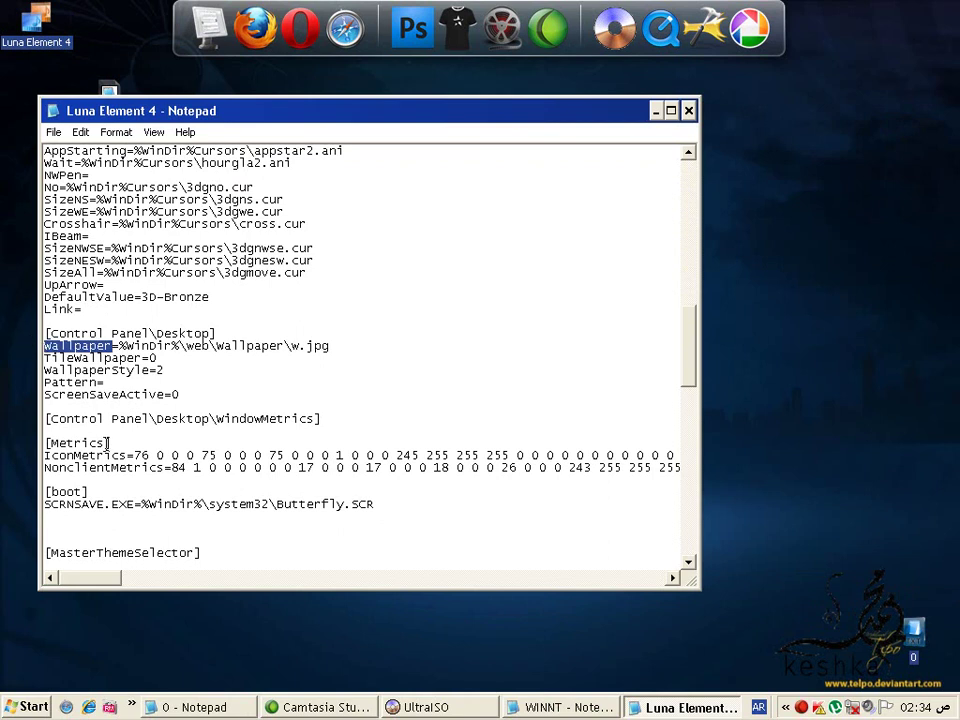
{"action": "left_click_drag", "start_coordinate": [104, 504], "coordinate": [13, 503]}
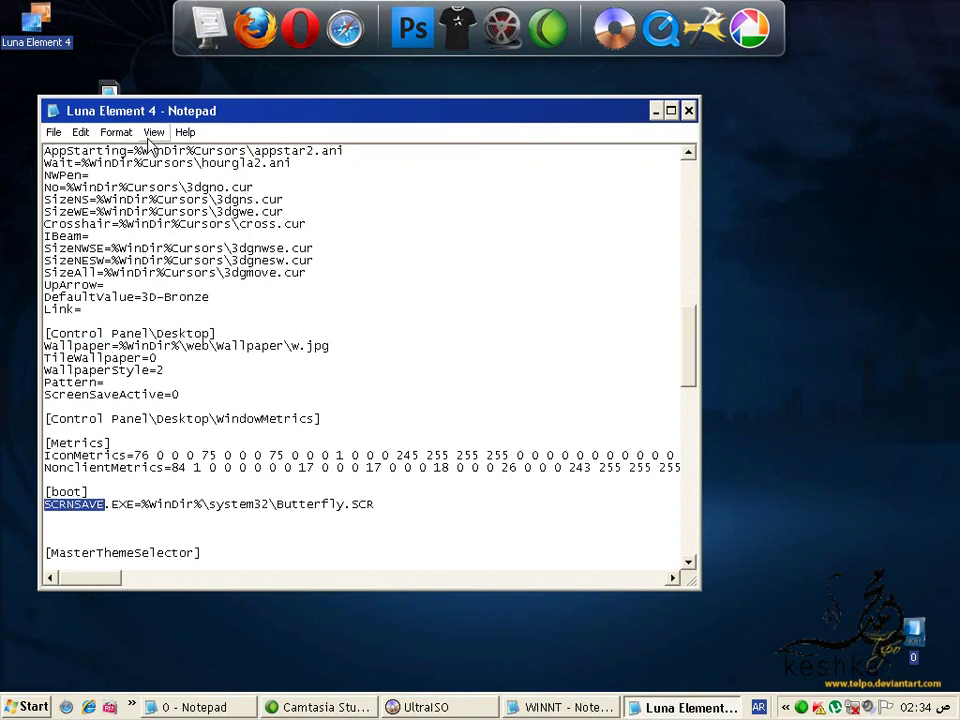
Step: Enlarge Notepad's display font so the theme file's text is easier to read
{"action": "left_click", "coordinate": [116, 132]}
{"action": "left_click", "coordinate": [120, 166]}
{"action": "left_click", "coordinate": [339, 341]}
{"action": "left_click", "coordinate": [425, 287]}
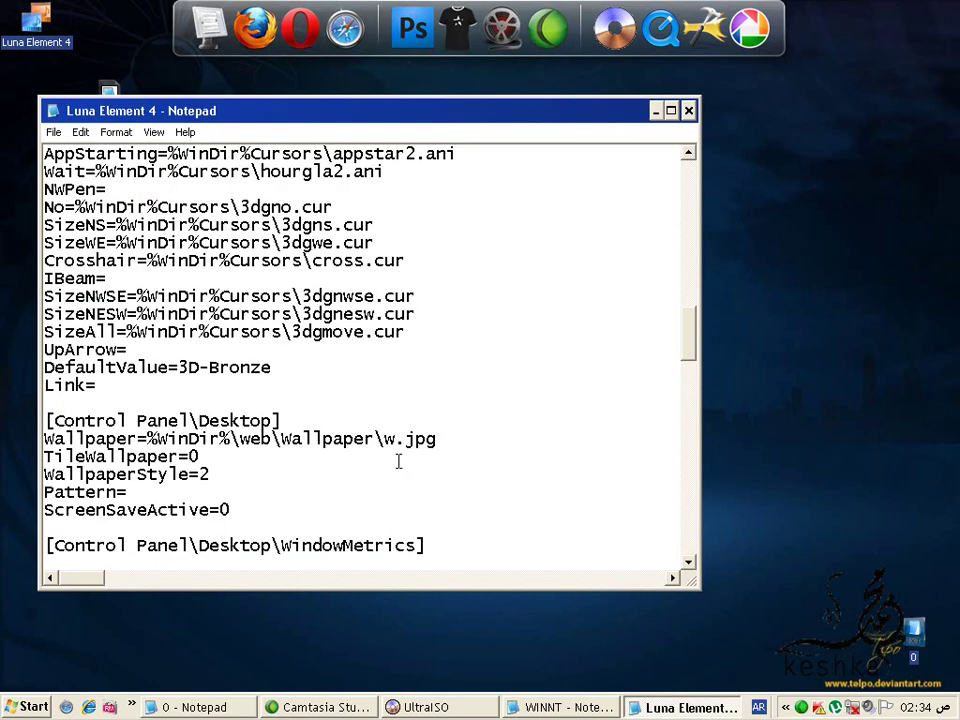
Step: Examine the theme's wallpaper path, then find and preview w.jpg in the image's $OEM$/$$/WEB/Wallpaper folder in UltraISO
{"action": "left_click_drag", "start_coordinate": [266, 438], "coordinate": [377, 438]}
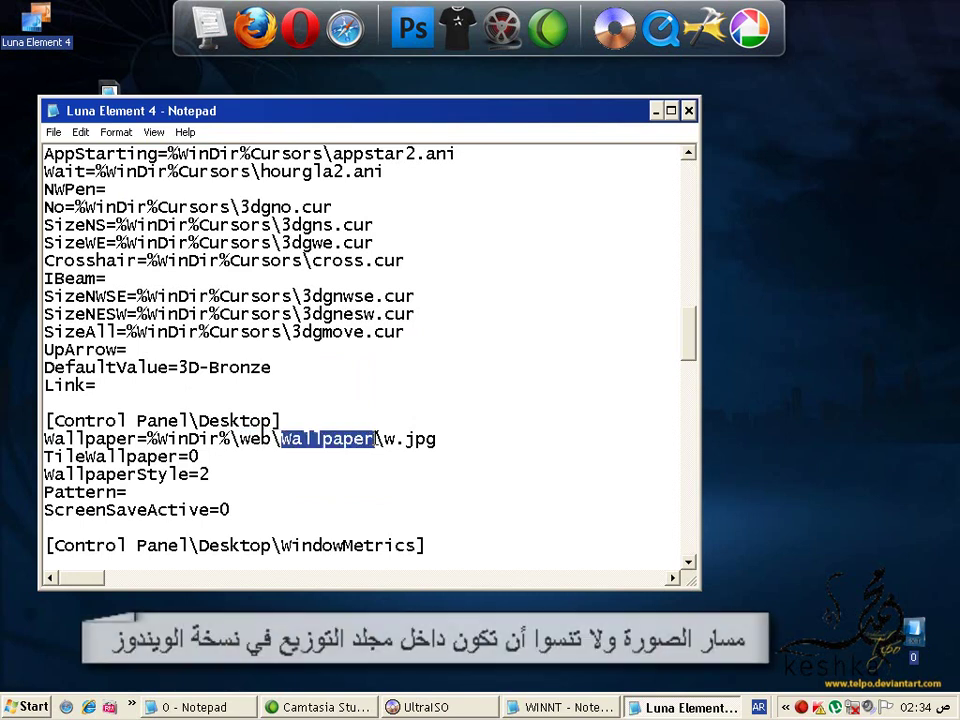
{"action": "left_click", "coordinate": [385, 440]}
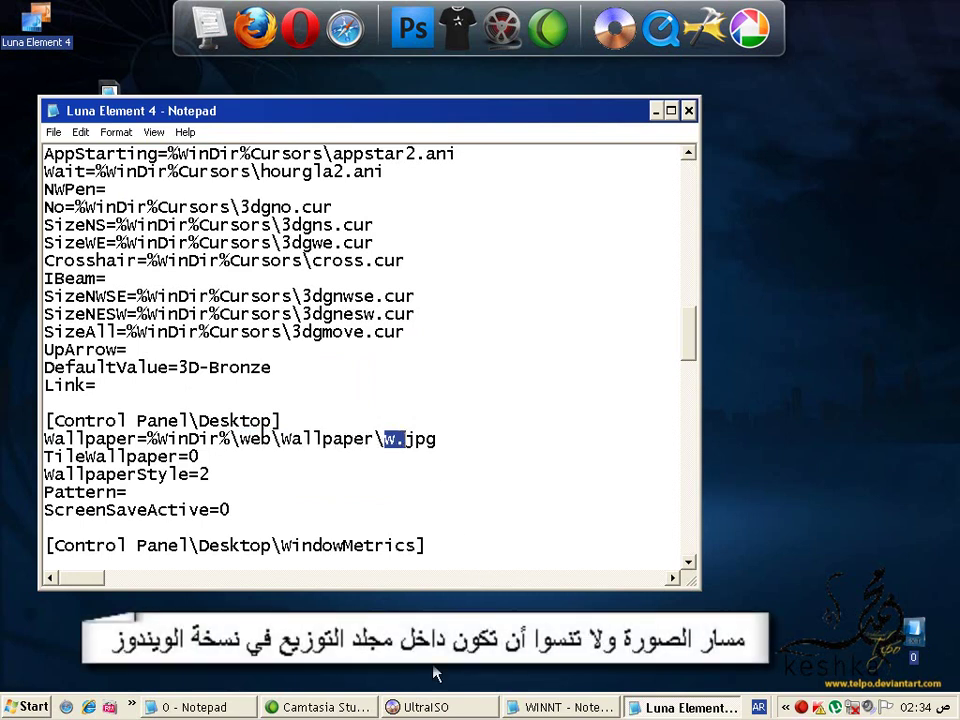
{"action": "left_click", "coordinate": [437, 708]}
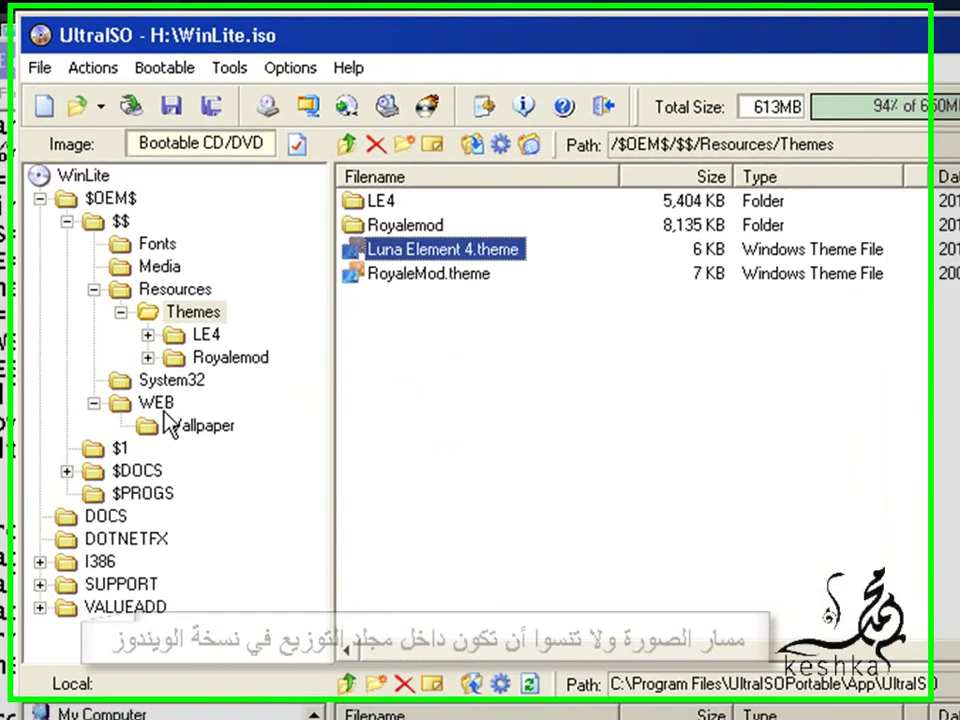
{"action": "left_click", "coordinate": [205, 337]}
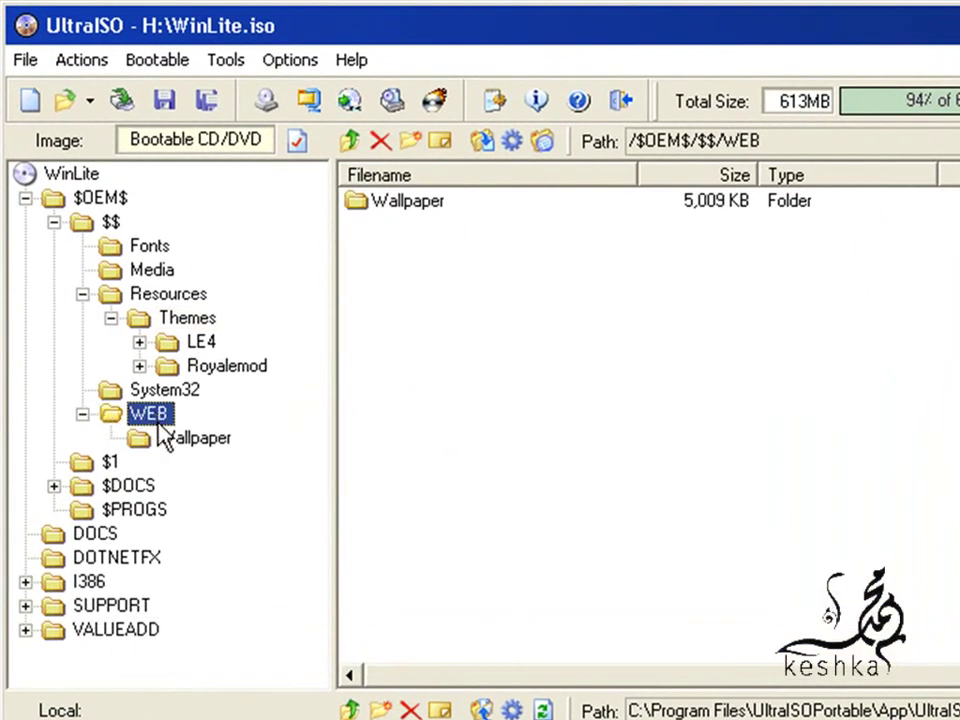
{"action": "left_click", "coordinate": [190, 438]}
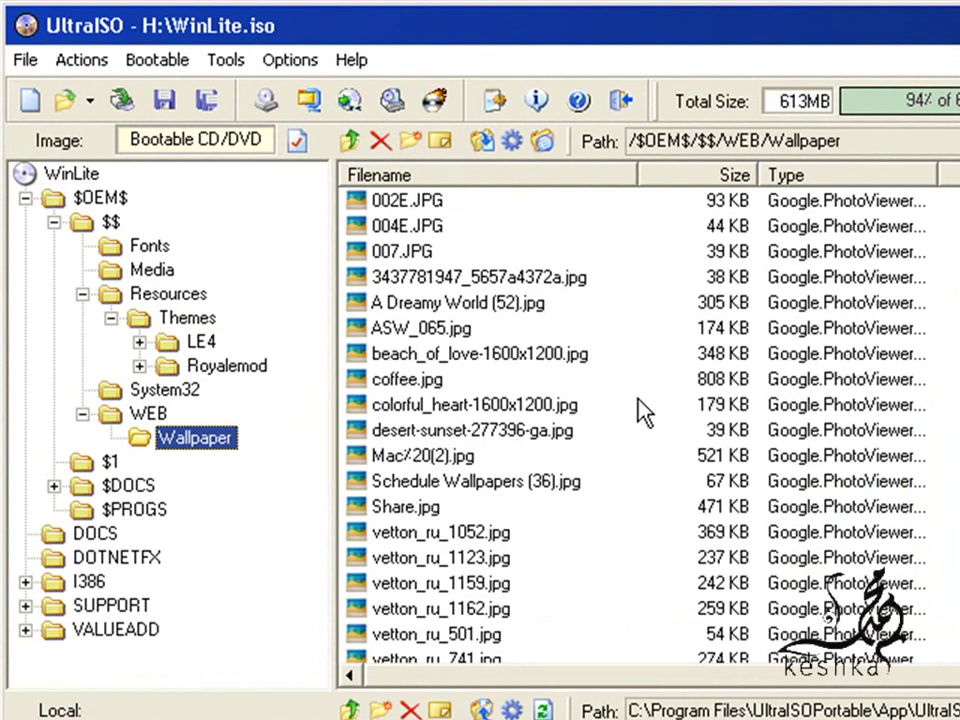
{"action": "scroll", "coordinate": [523, 410], "scroll_direction": "down", "scroll_amount": 2}
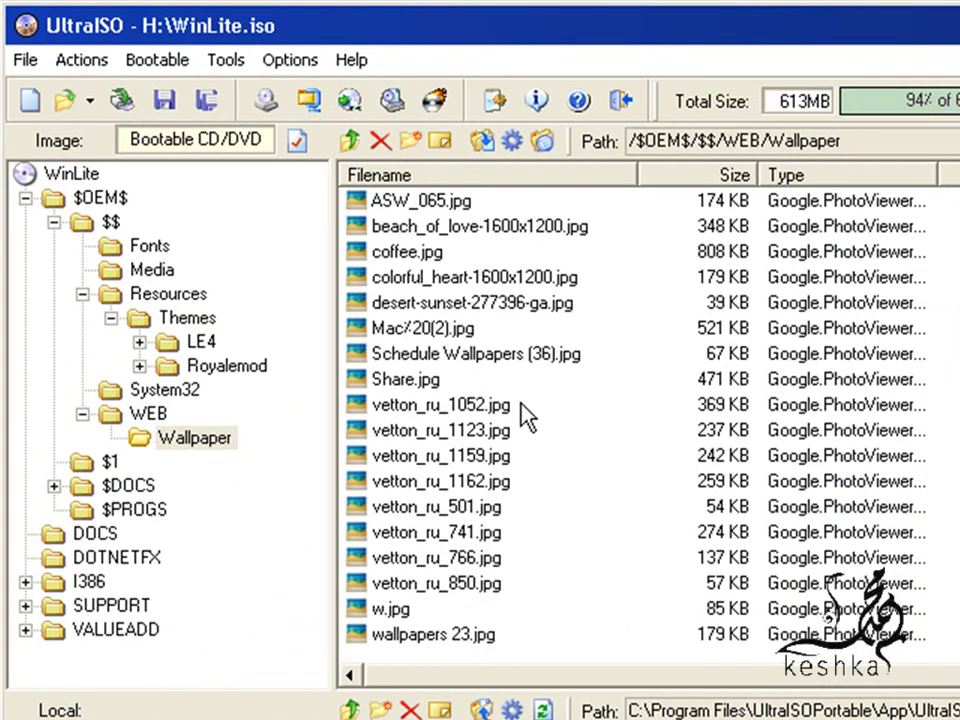
{"action": "left_click", "coordinate": [390, 612]}
{"action": "double_click", "coordinate": [383, 582]}
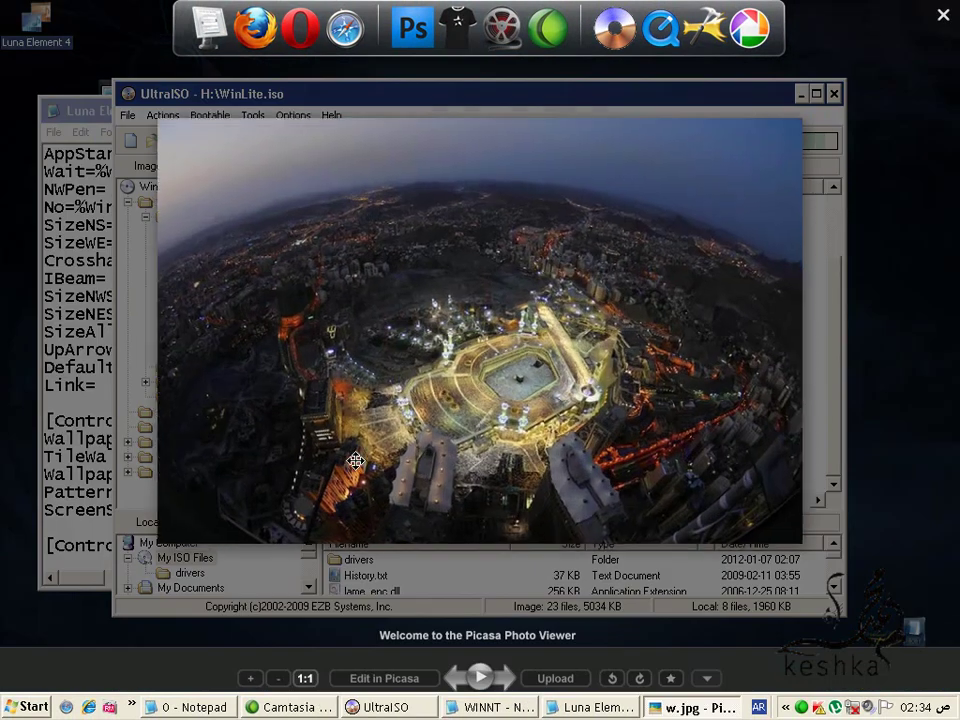
{"action": "left_click", "coordinate": [943, 16]}
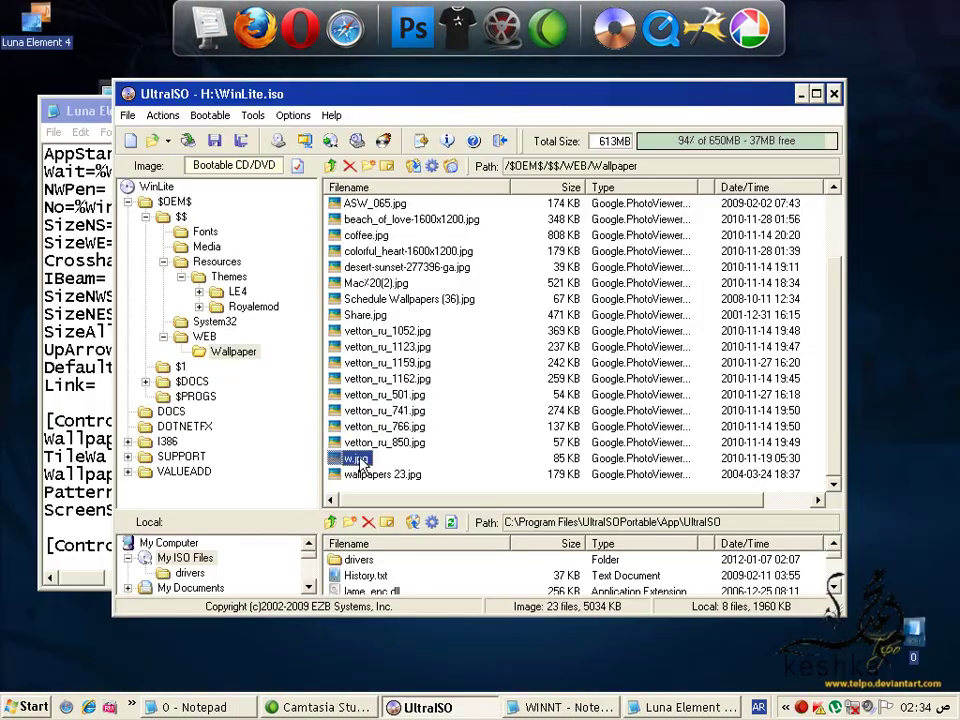
Step: Examine the theme file's SCRNSAVE.EXE path and locate Butterfly.scr in the image's $OEM$/$$/System32 folder in UltraISO
{"action": "left_click", "coordinate": [100, 110]}
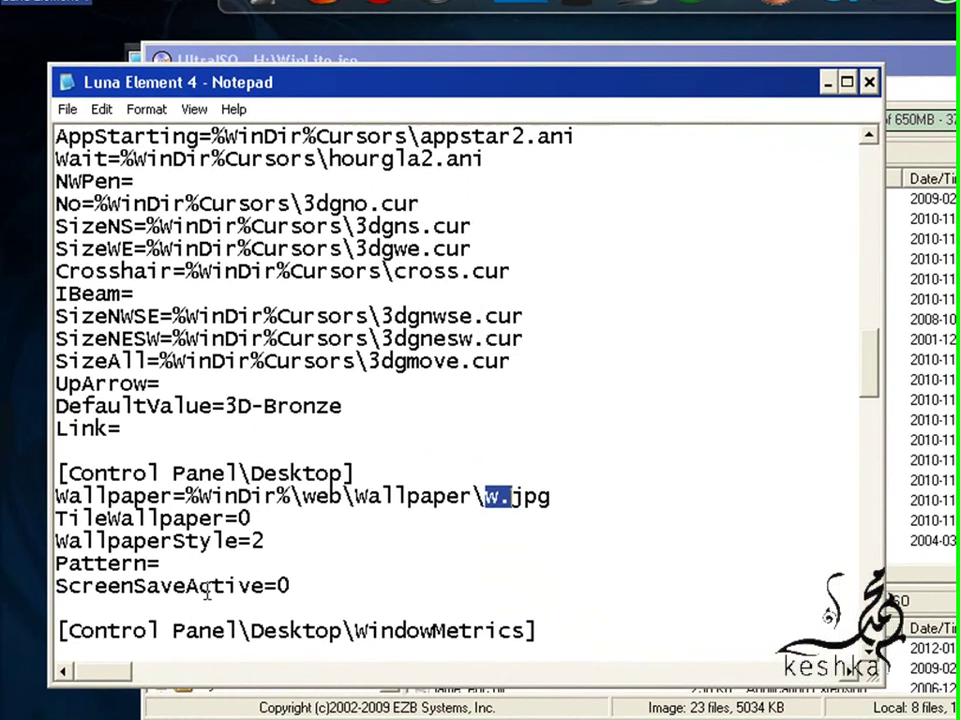
{"action": "scroll", "coordinate": [207, 592], "scroll_direction": "down", "scroll_amount": 3}
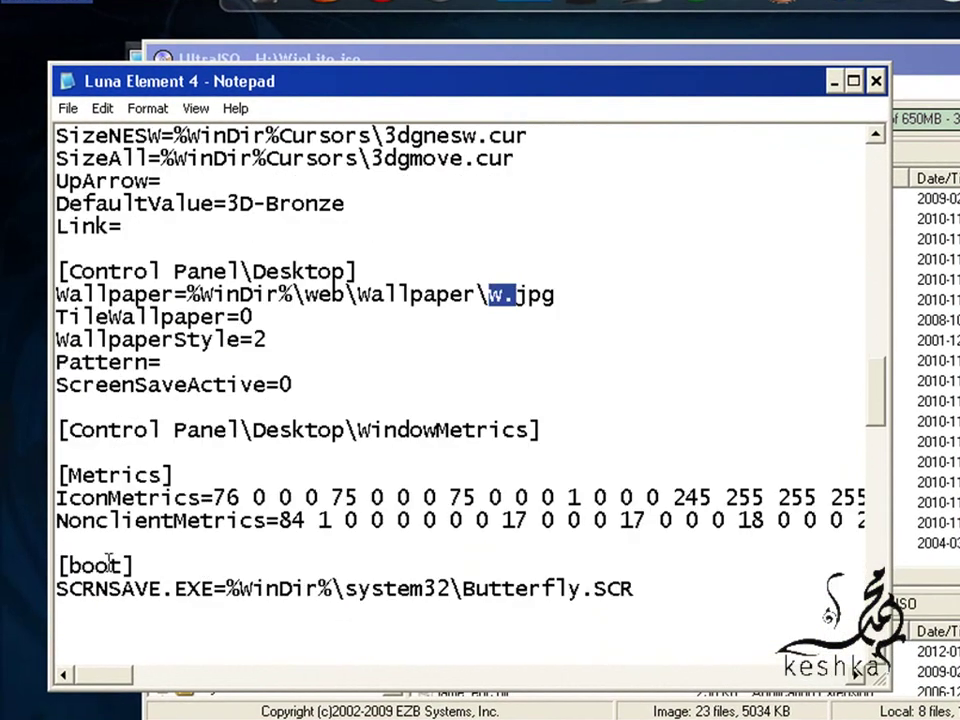
{"action": "left_click_drag", "start_coordinate": [160, 589], "coordinate": [57, 589]}
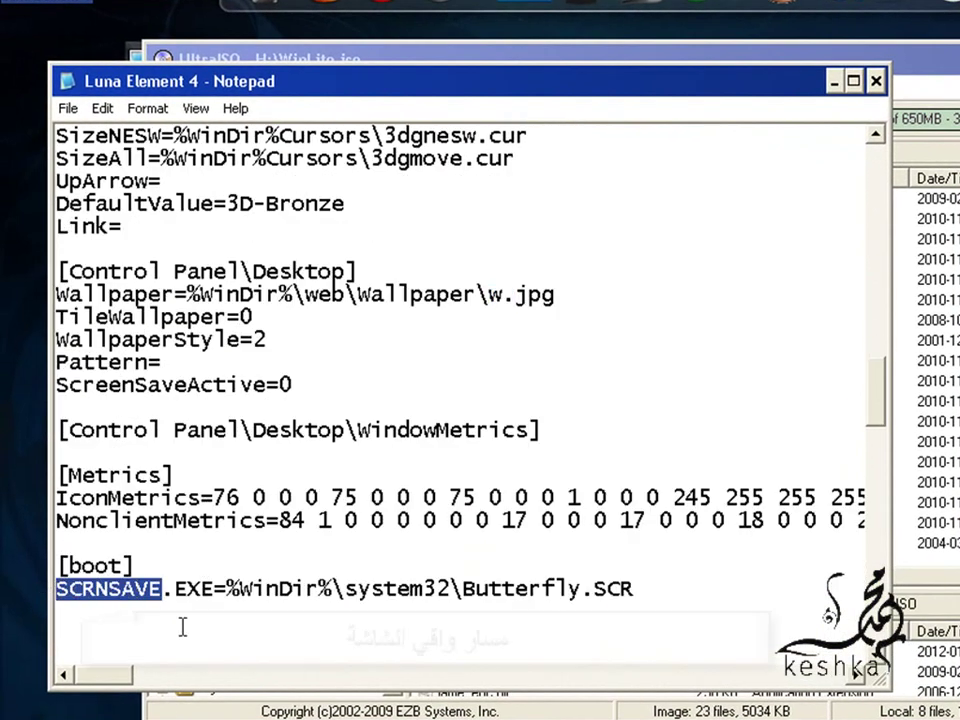
{"action": "left_click_drag", "start_coordinate": [344, 589], "coordinate": [577, 594]}
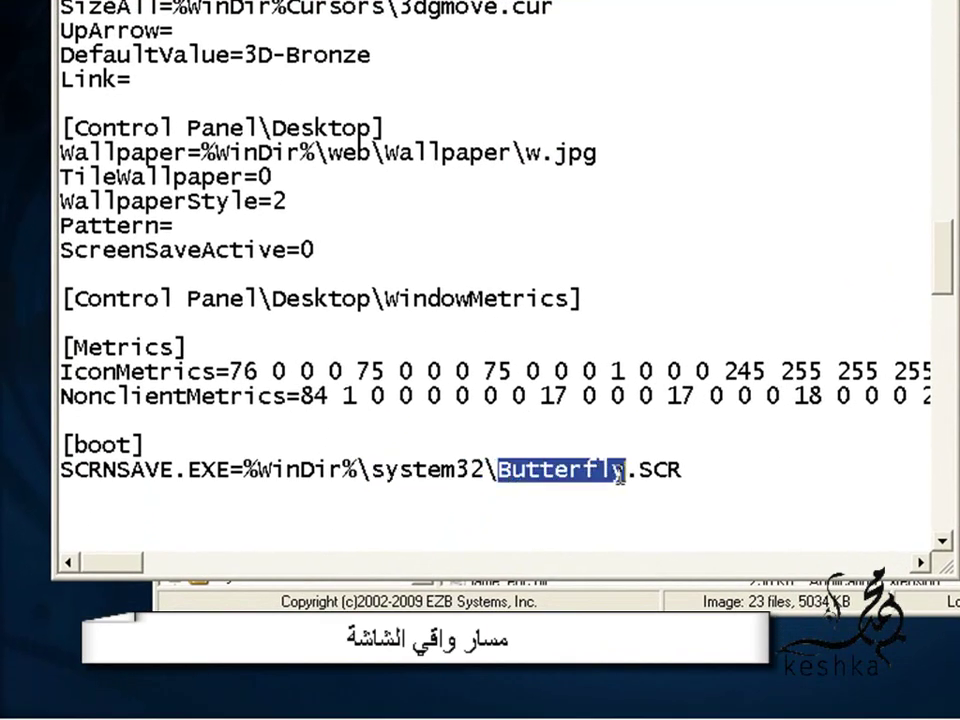
{"action": "left_click", "coordinate": [646, 607]}
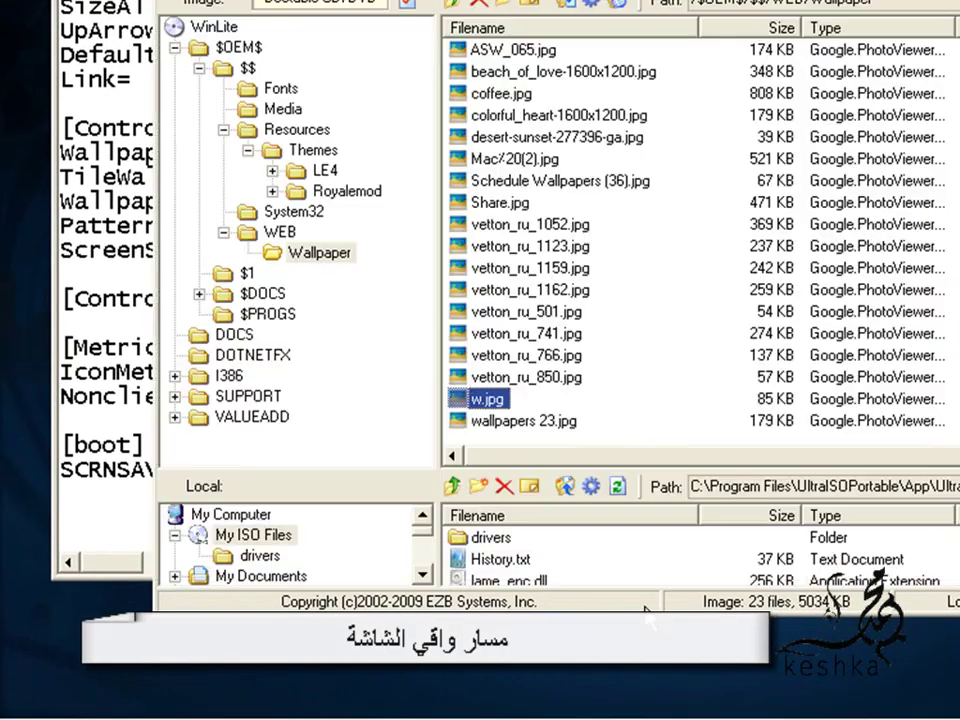
{"action": "left_click", "coordinate": [223, 234]}
{"action": "left_click", "coordinate": [291, 212]}
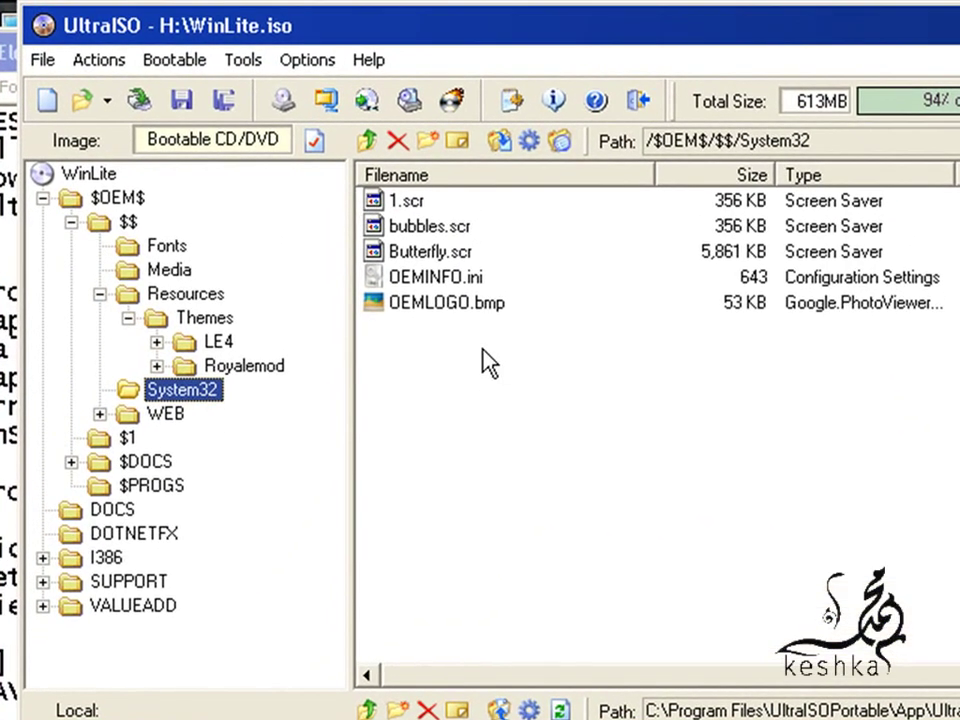
{"action": "left_click", "coordinate": [398, 253]}
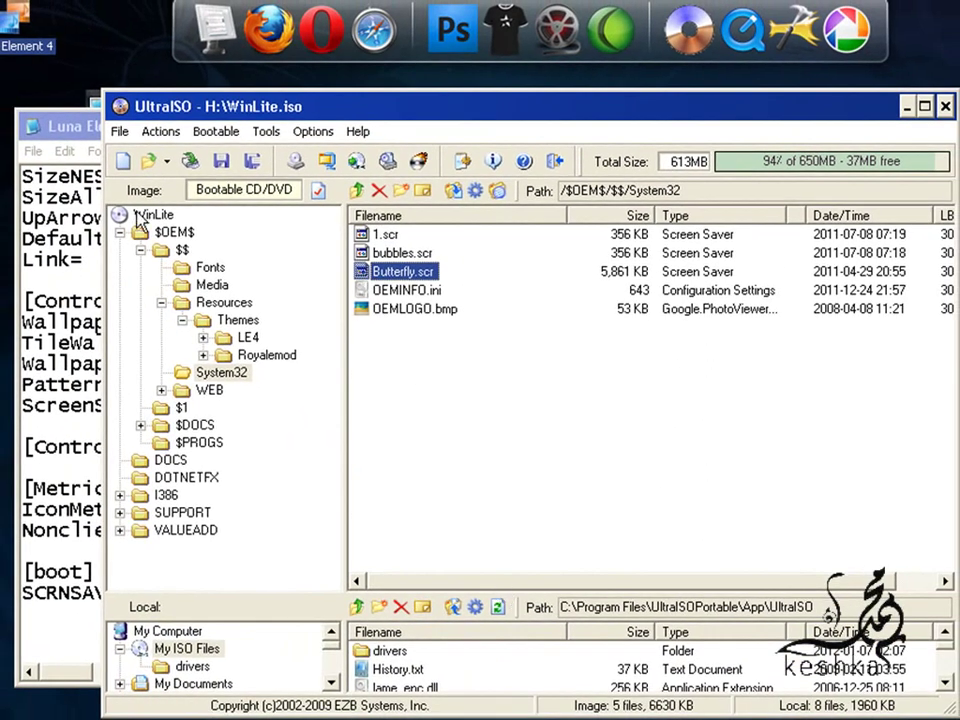
Step: Close the Luna Element 4 theme file in Notepad and open the image's $OEM$/$$/Resources/Themes folder in UltraISO
{"action": "left_click", "coordinate": [63, 122]}
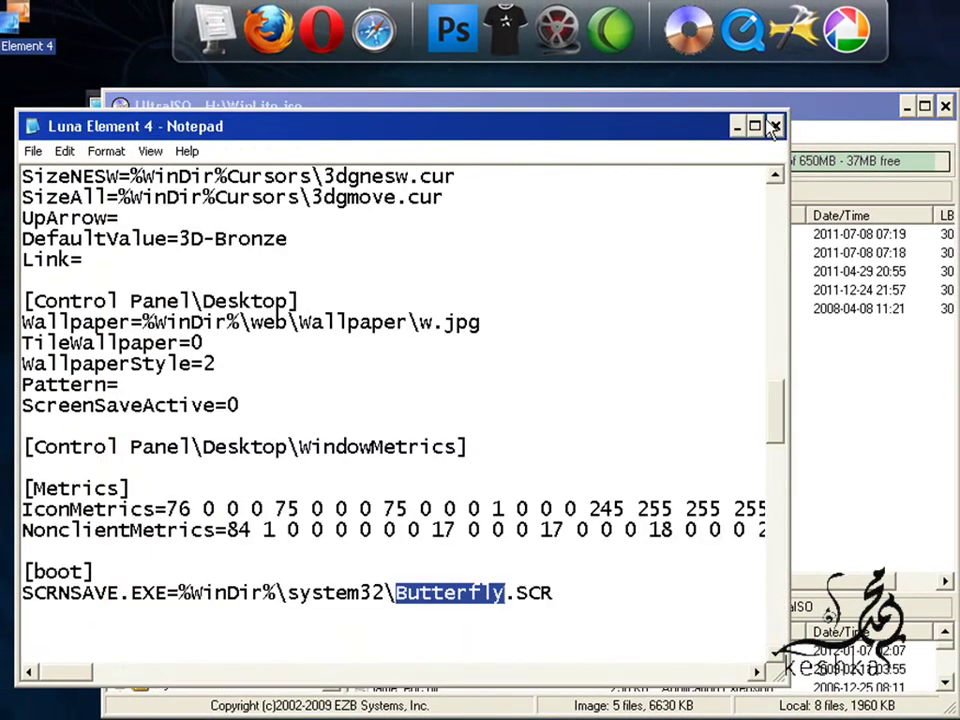
{"action": "left_click", "coordinate": [774, 126]}
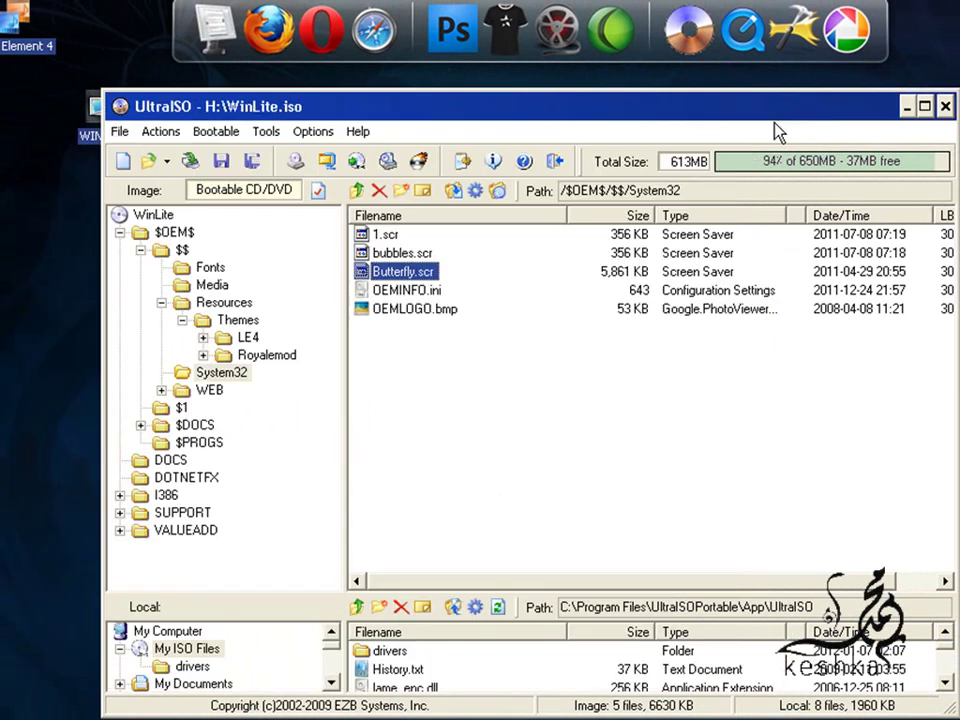
{"action": "left_click", "coordinate": [204, 322]}
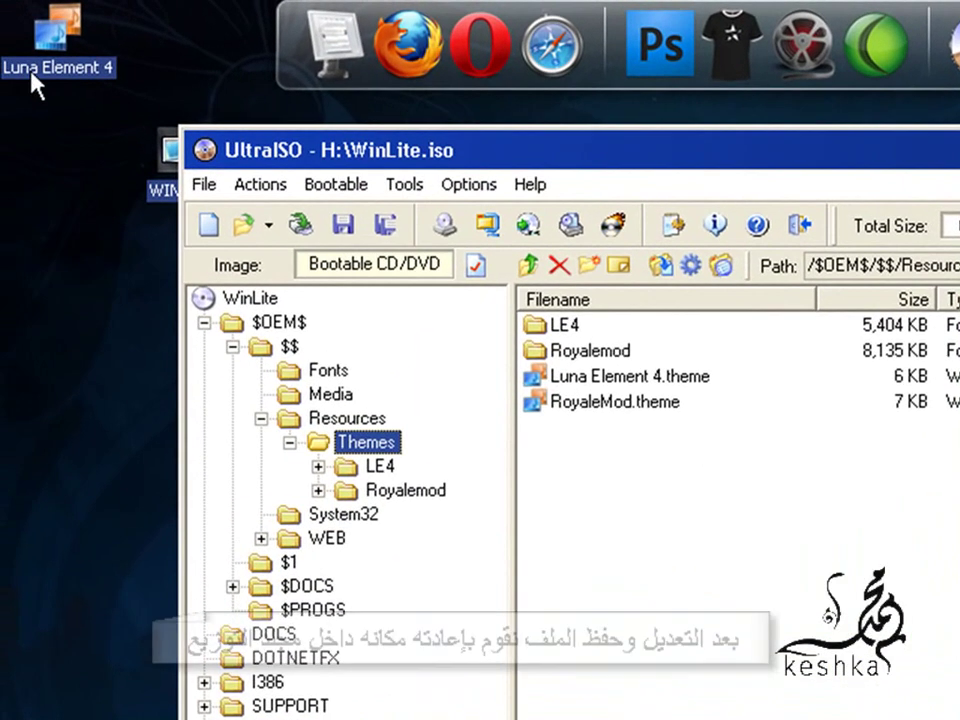
Step: Copy the Luna Element 4 theme file from the desktop into the image's $OEM$/$$/Resources/Themes folder, replacing the existing file
{"action": "left_click_drag", "start_coordinate": [35, 80], "coordinate": [771, 498]}
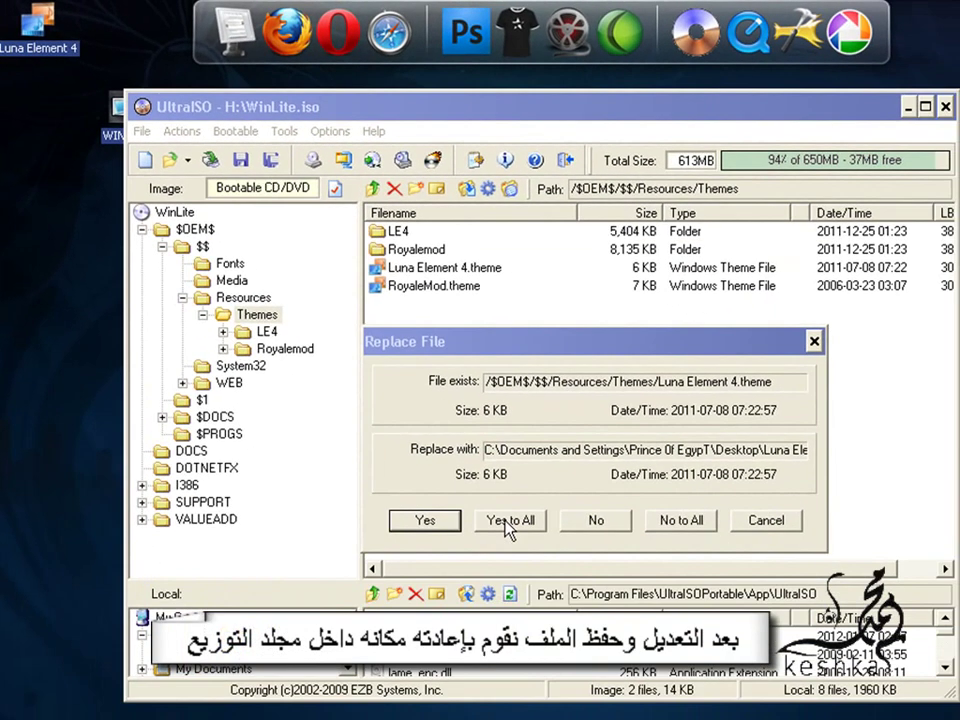
{"action": "left_click", "coordinate": [553, 679]}
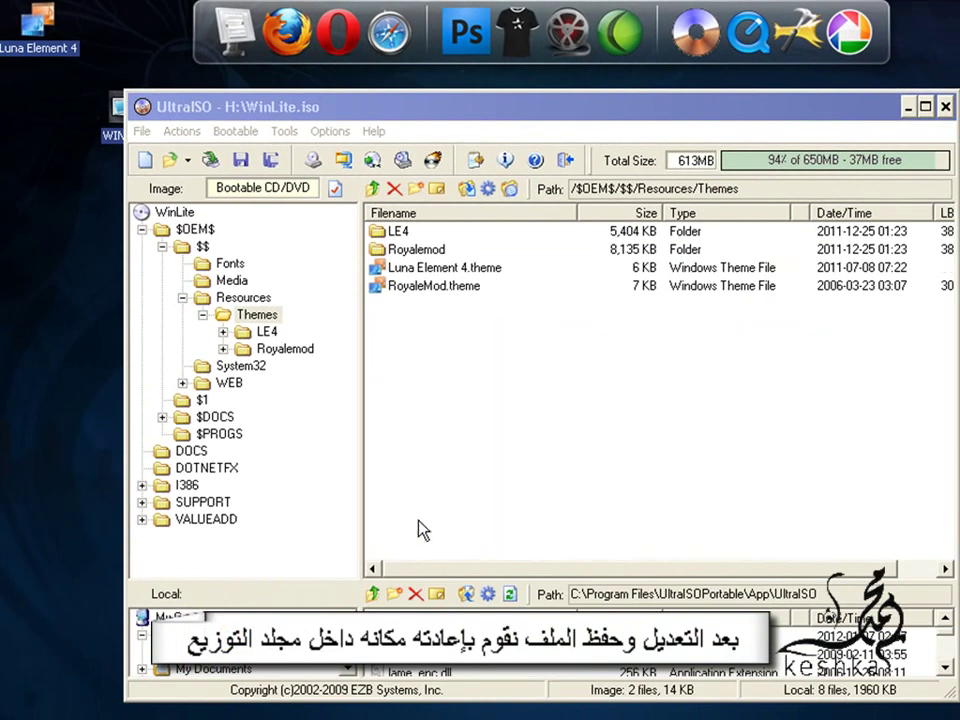
{"action": "left_click", "coordinate": [458, 270]}
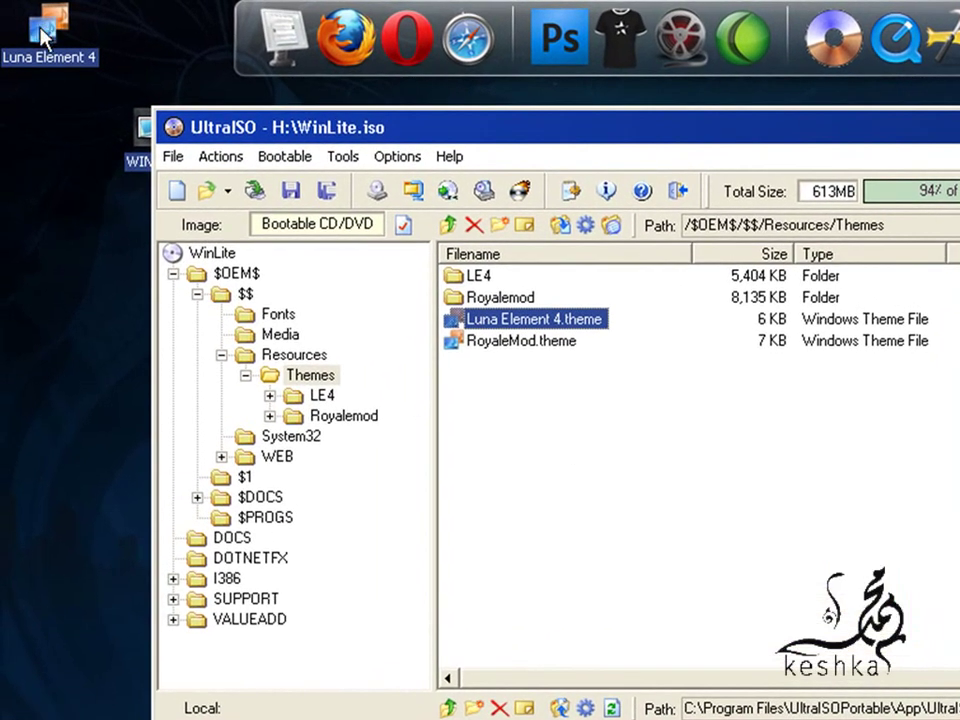
Step: Add Luna Element 4 from the Desktop to the Themes folder again using Add Files, replacing the existing copy
{"action": "left_click", "coordinate": [174, 157]}
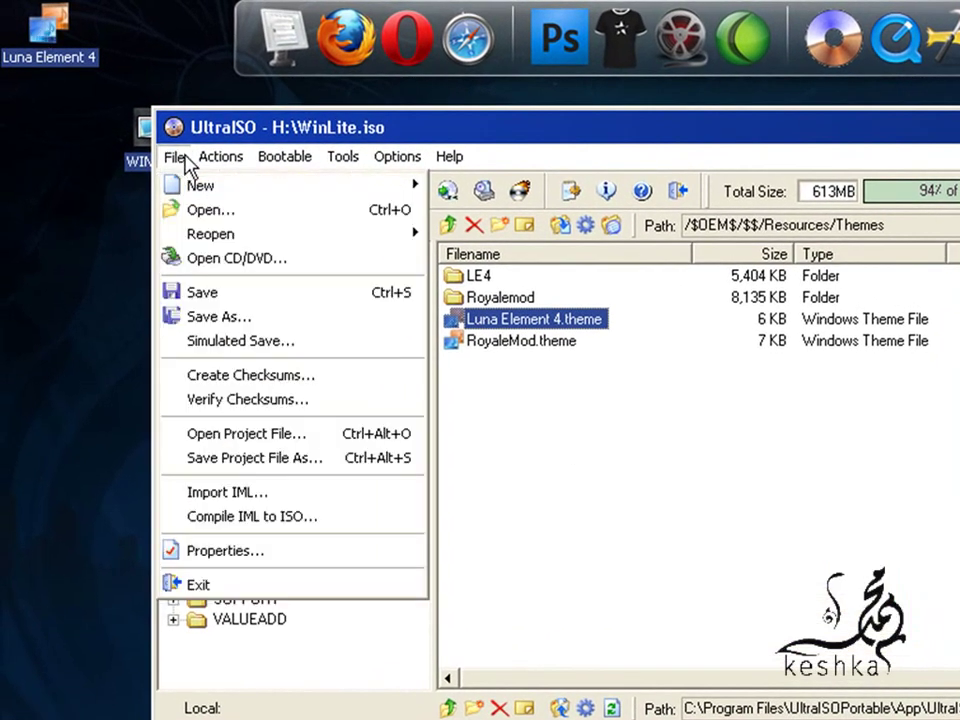
{"action": "left_click", "coordinate": [245, 130]}
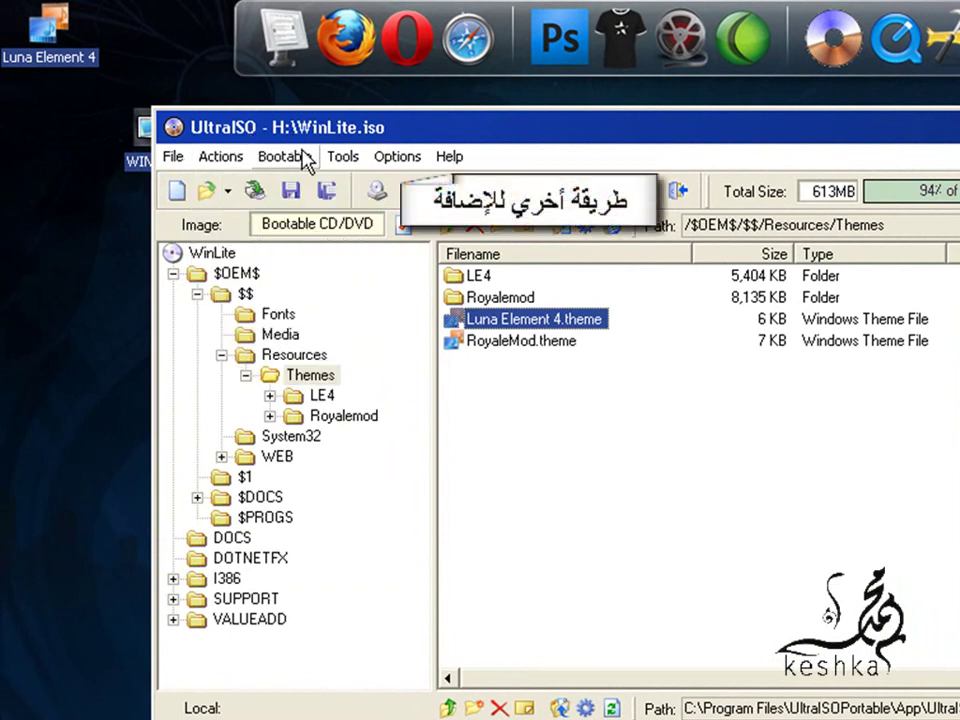
{"action": "left_click", "coordinate": [218, 160]}
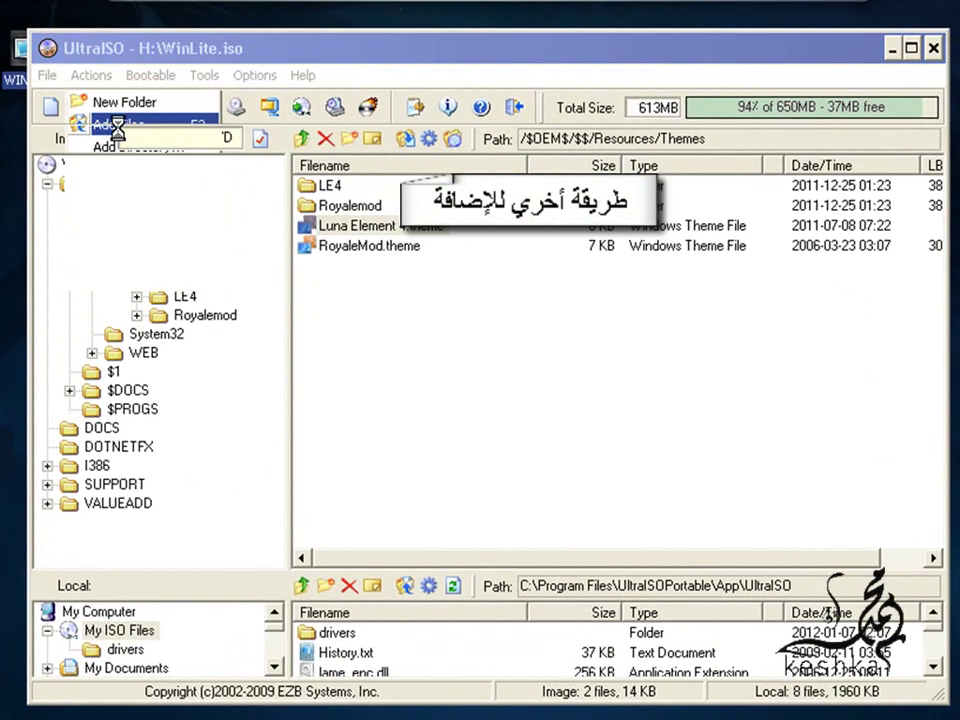
{"action": "left_click", "coordinate": [255, 214]}
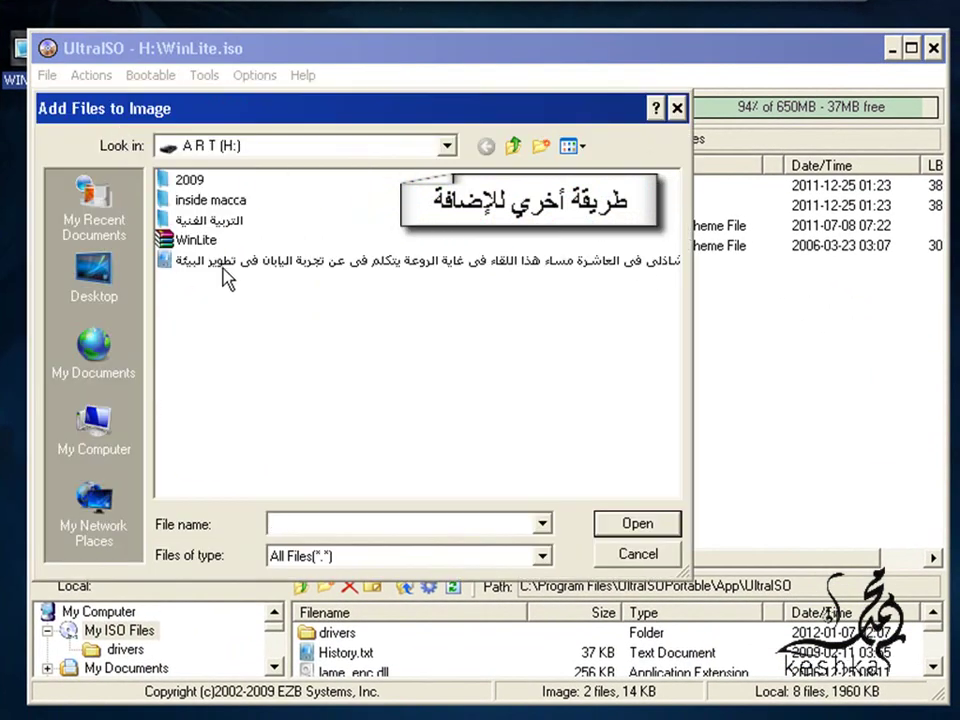
{"action": "left_click", "coordinate": [92, 272]}
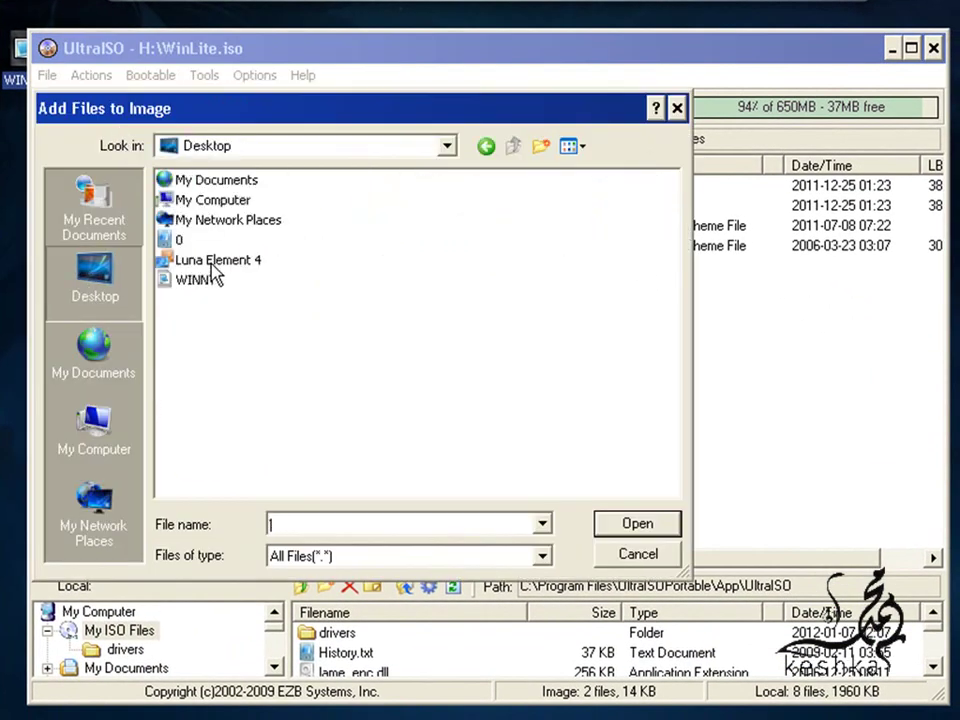
{"action": "left_click", "coordinate": [211, 262]}
{"action": "left_click", "coordinate": [638, 530]}
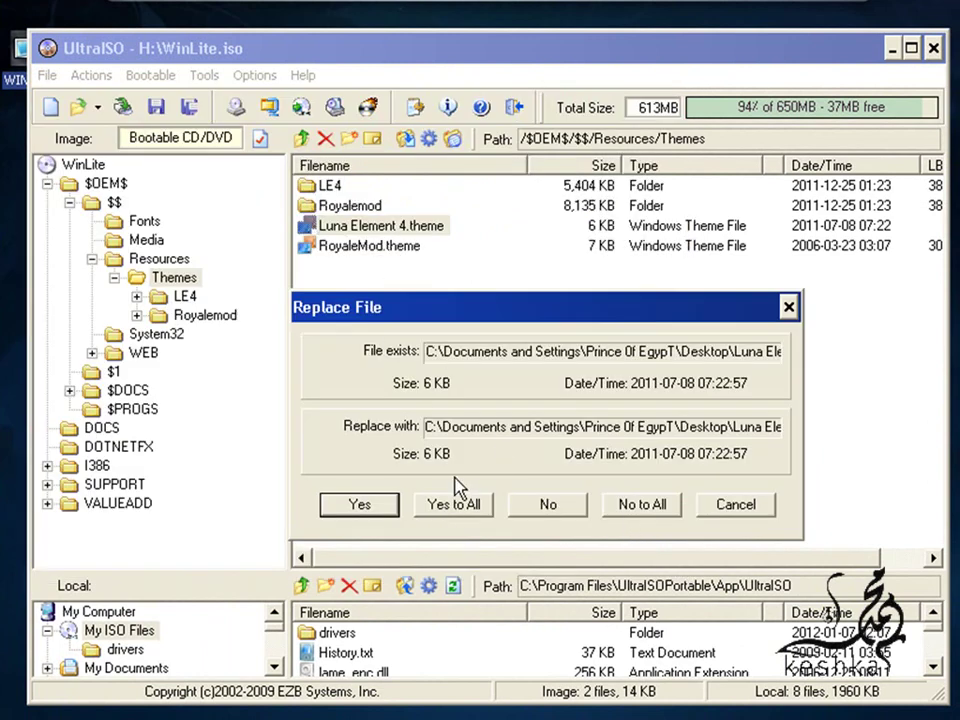
{"action": "left_click", "coordinate": [382, 500]}
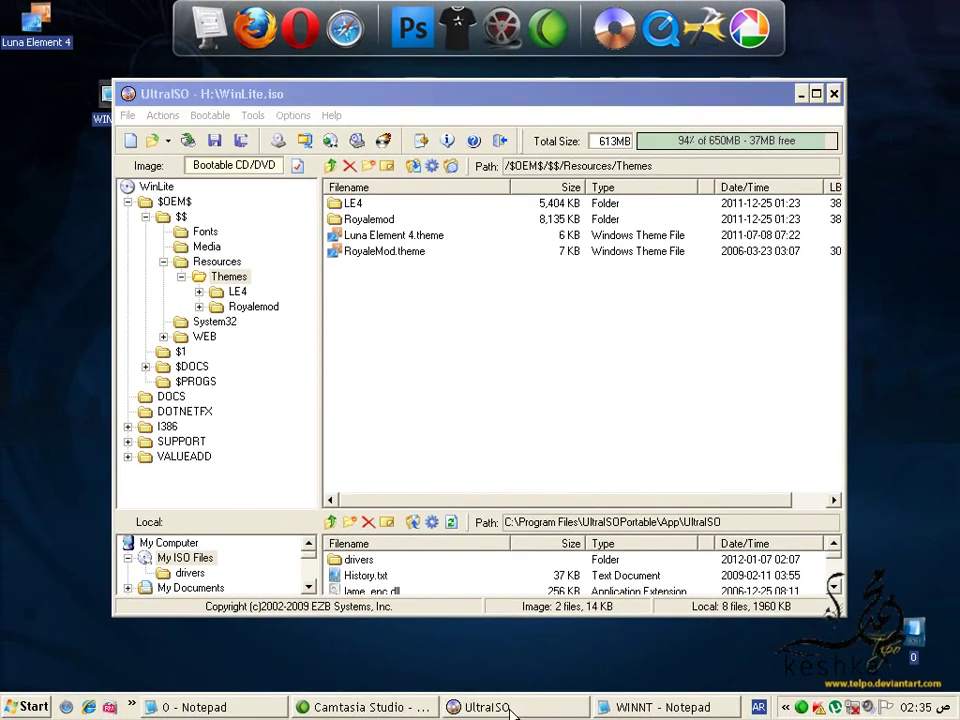
Step: Minimize UltraISO and arrange the WINNT and 0 Notepad windows side by side, narrowing the WINNT window
{"action": "left_click", "coordinate": [507, 708]}
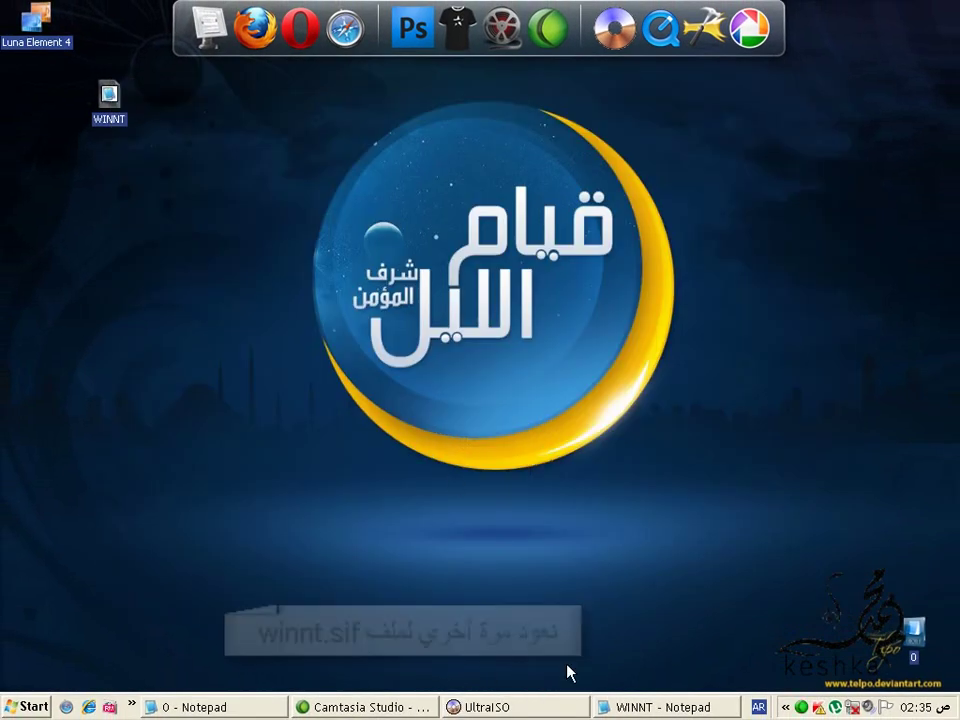
{"action": "left_click", "coordinate": [622, 705]}
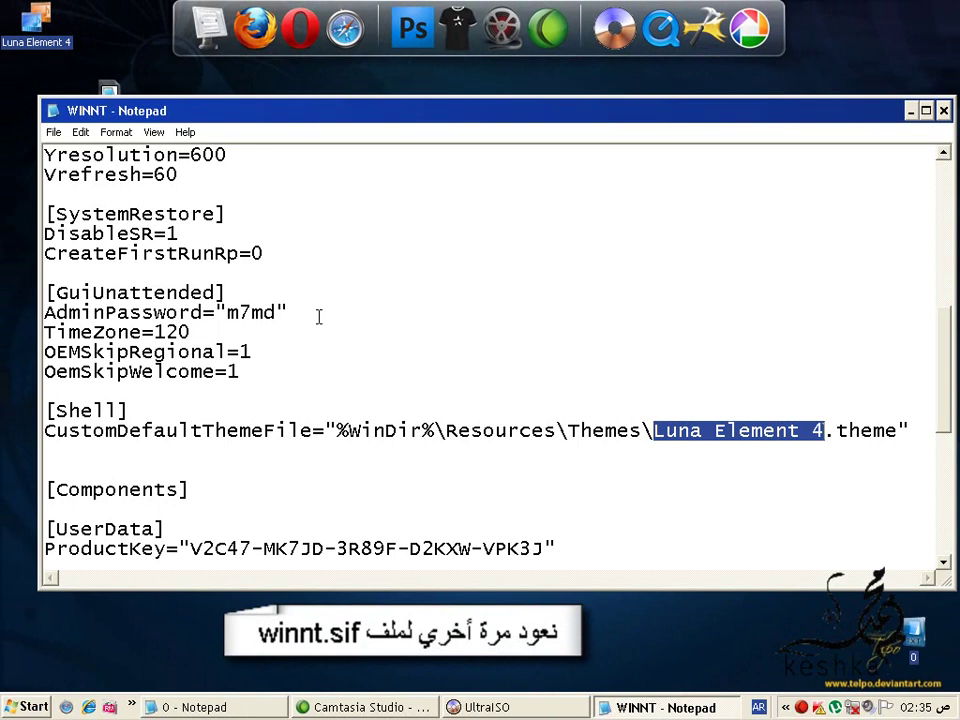
{"action": "scroll", "coordinate": [270, 398], "scroll_direction": "down", "scroll_amount": 1}
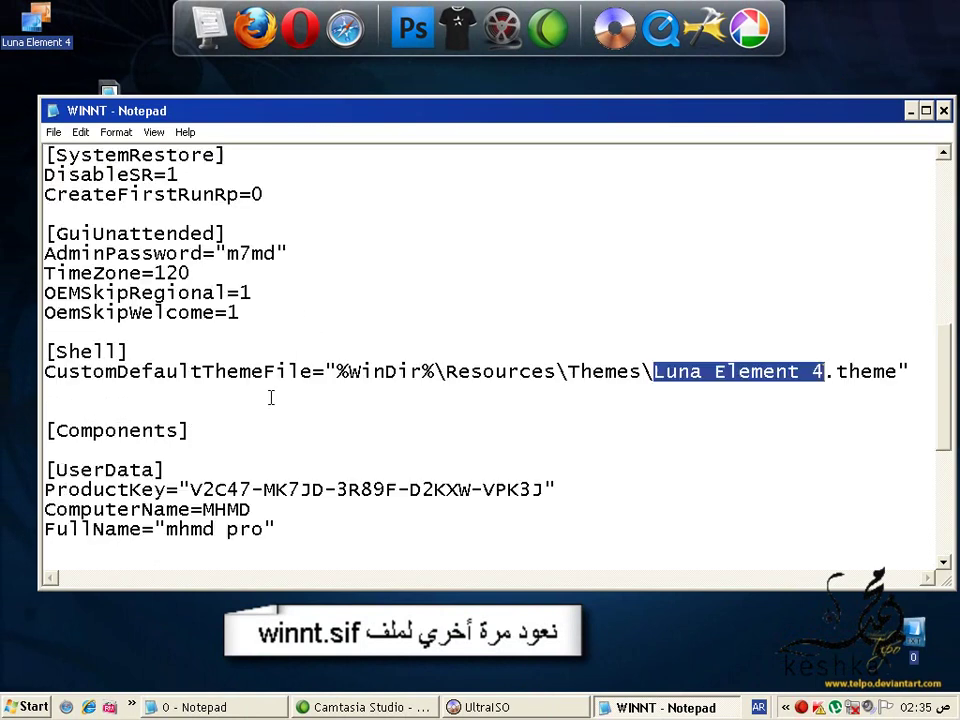
{"action": "left_click_drag", "start_coordinate": [952, 428], "coordinate": [566, 430]}
{"action": "left_click_drag", "start_coordinate": [388, 112], "coordinate": [366, 113]}
{"action": "left_click", "coordinate": [207, 711]}
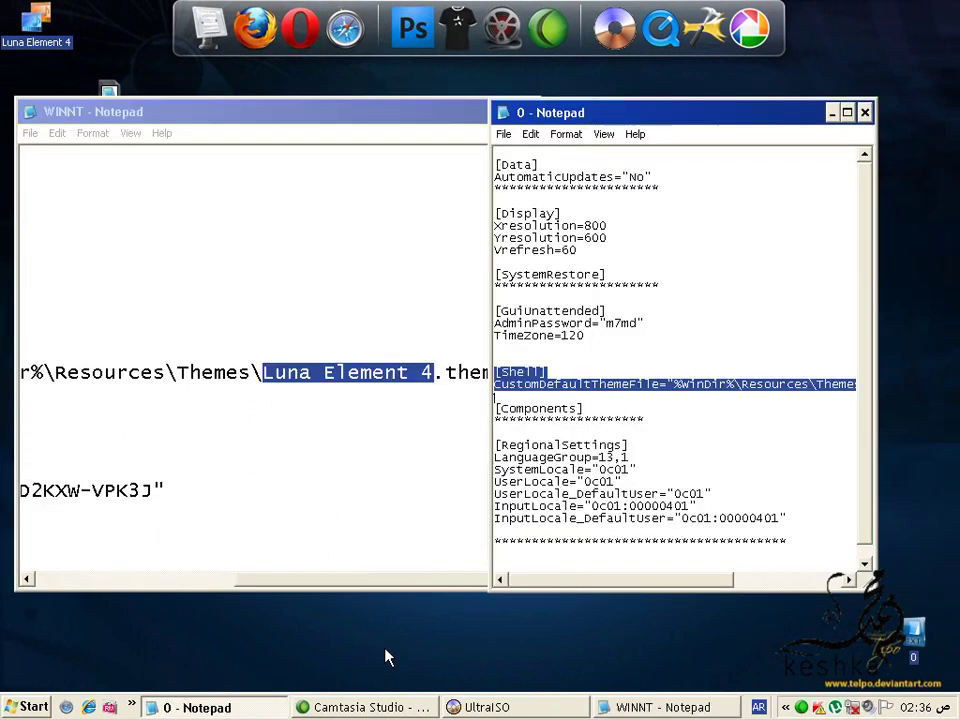
{"action": "left_click_drag", "start_coordinate": [334, 580], "coordinate": [62, 585]}
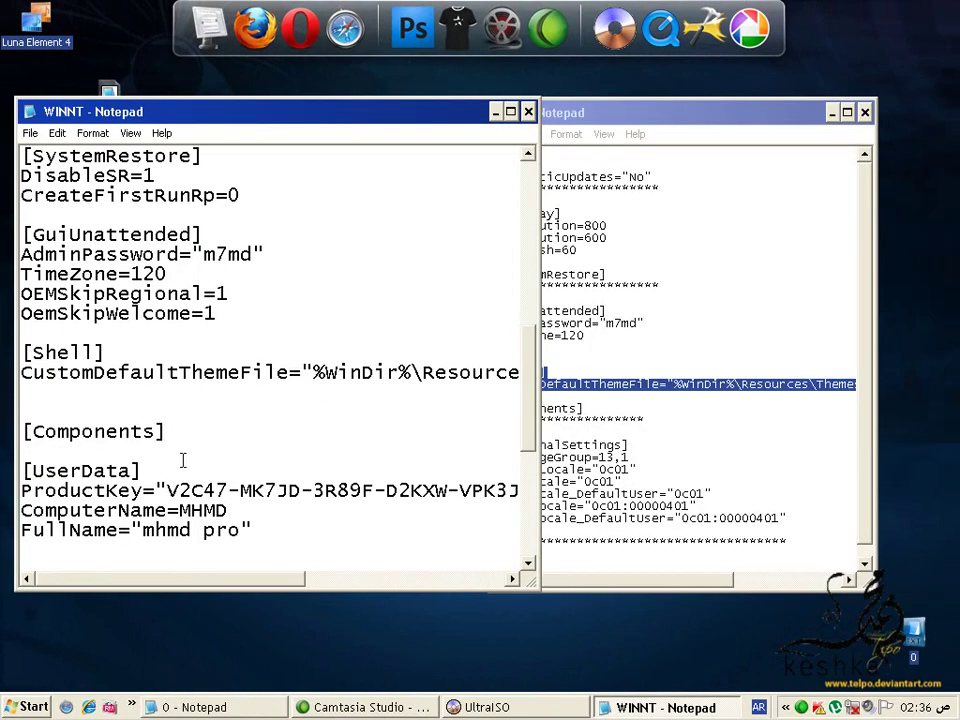
{"action": "left_click_drag", "start_coordinate": [658, 115], "coordinate": [708, 120]}
{"action": "left_click", "coordinate": [340, 483]}
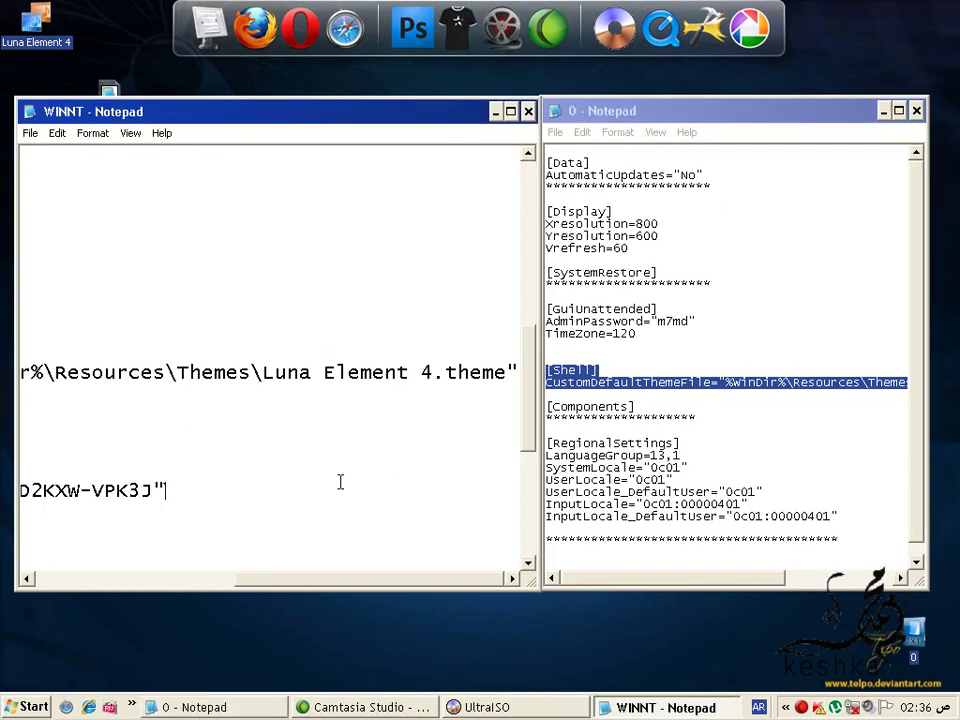
{"action": "left_click_drag", "start_coordinate": [299, 580], "coordinate": [91, 581]}
Step: Replace the LanguageGroup and Language lines under [RegionalSettings] in WINNT with the six LanguageGroup, SystemLocale, UserLocale and InputLocale lines copied from the 0 notes
{"action": "mouse_move", "coordinate": [93, 473]}
{"action": "left_mouse_down"}
{"action": "mouse_move", "coordinate": [105, 492]}
{"action": "mouse_move", "coordinate": [105, 478]}
{"action": "left_mouse_up"}
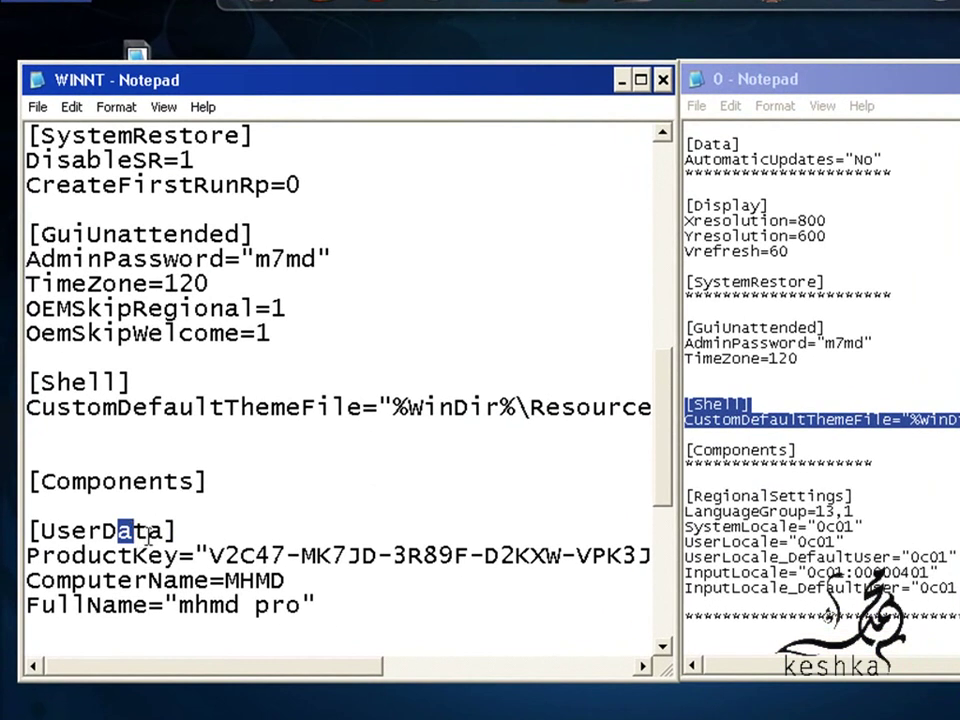
{"action": "scroll", "coordinate": [148, 533], "scroll_direction": "down", "scroll_amount": 2}
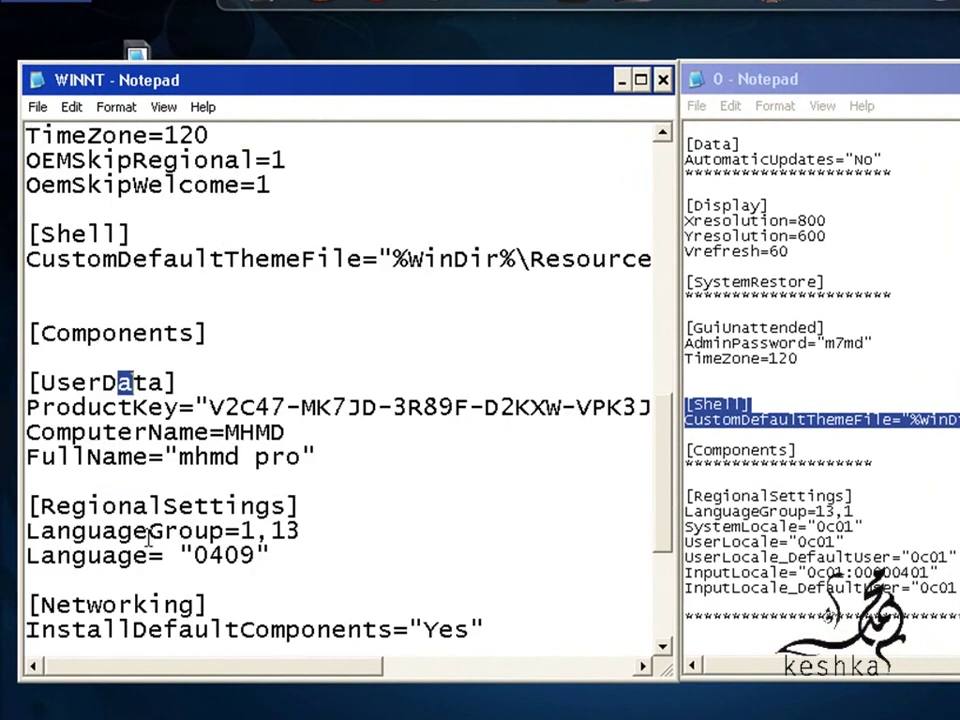
{"action": "scroll", "coordinate": [148, 538], "scroll_direction": "down", "scroll_amount": 1}
{"action": "left_click_drag", "start_coordinate": [270, 481], "coordinate": [26, 456]}
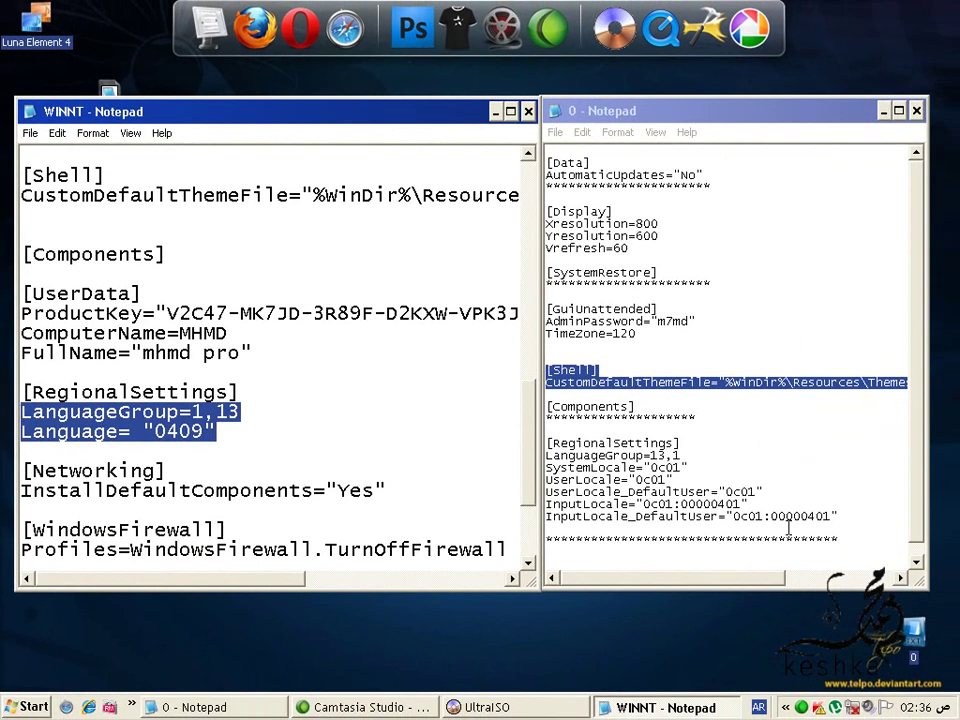
{"action": "left_click_drag", "start_coordinate": [845, 515], "coordinate": [546, 455]}
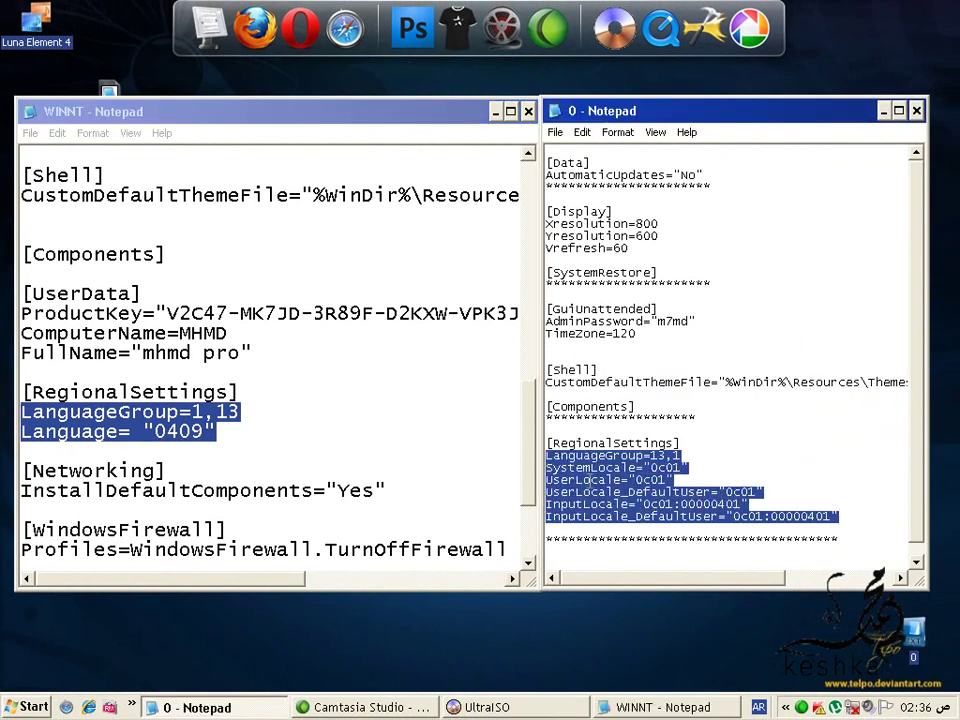
{"action": "right_click", "coordinate": [588, 478]}
{"action": "left_click", "coordinate": [620, 531]}
{"action": "right_click", "coordinate": [90, 417]}
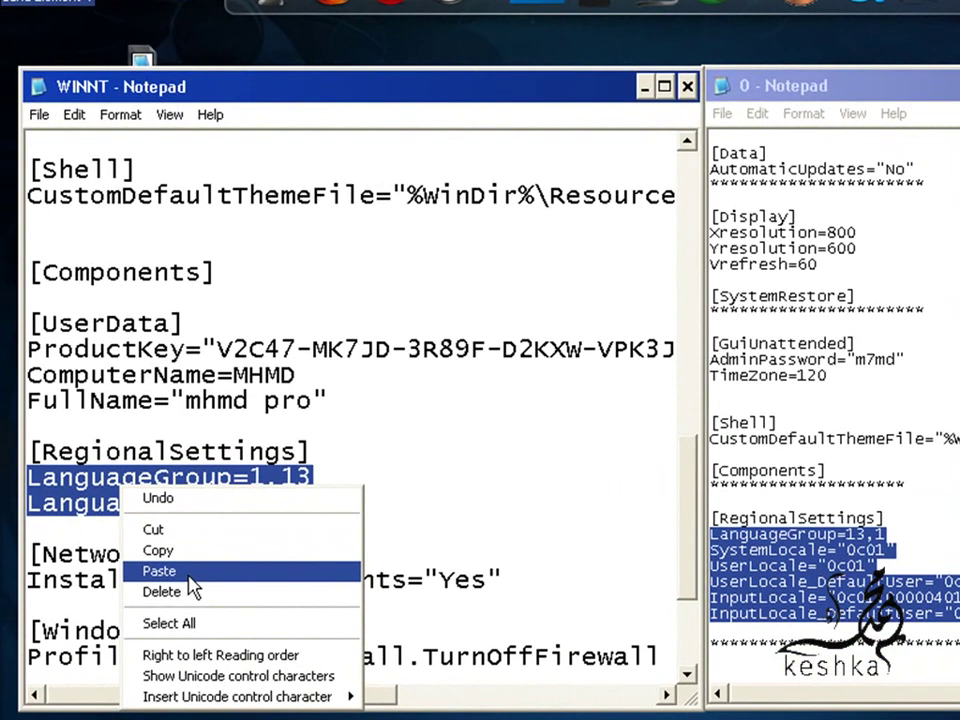
{"action": "left_click", "coordinate": [145, 488]}
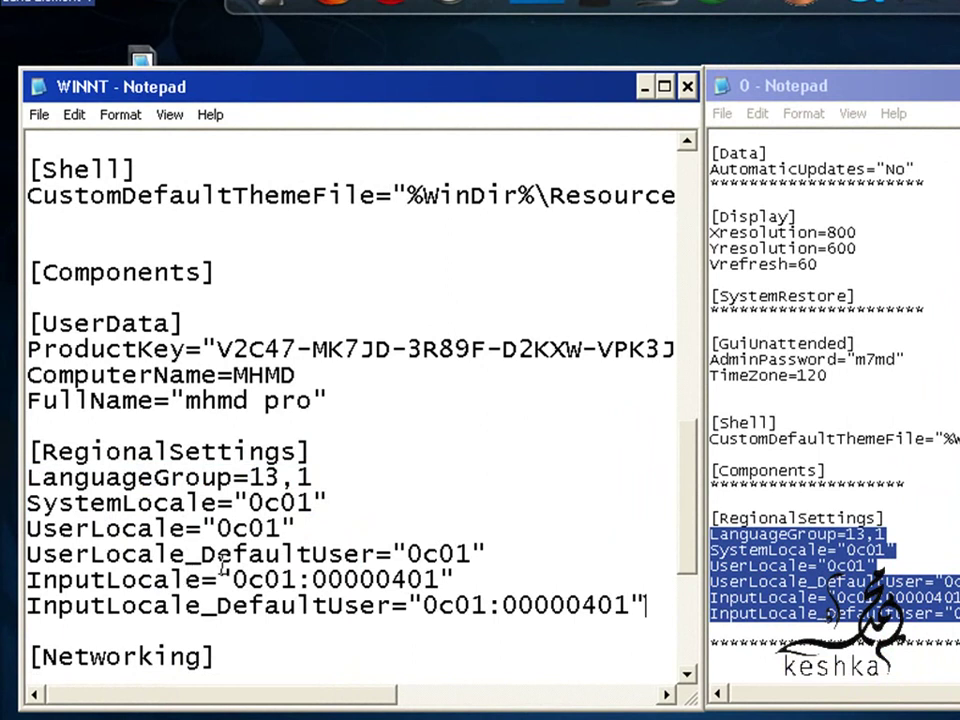
Step: Review the rest of WINNT.SIF, close it with its changes saved, and minimize the 0 notes
{"action": "left_click_drag", "start_coordinate": [218, 478], "coordinate": [23, 479]}
{"action": "left_click_drag", "start_coordinate": [123, 503], "coordinate": [215, 503]}
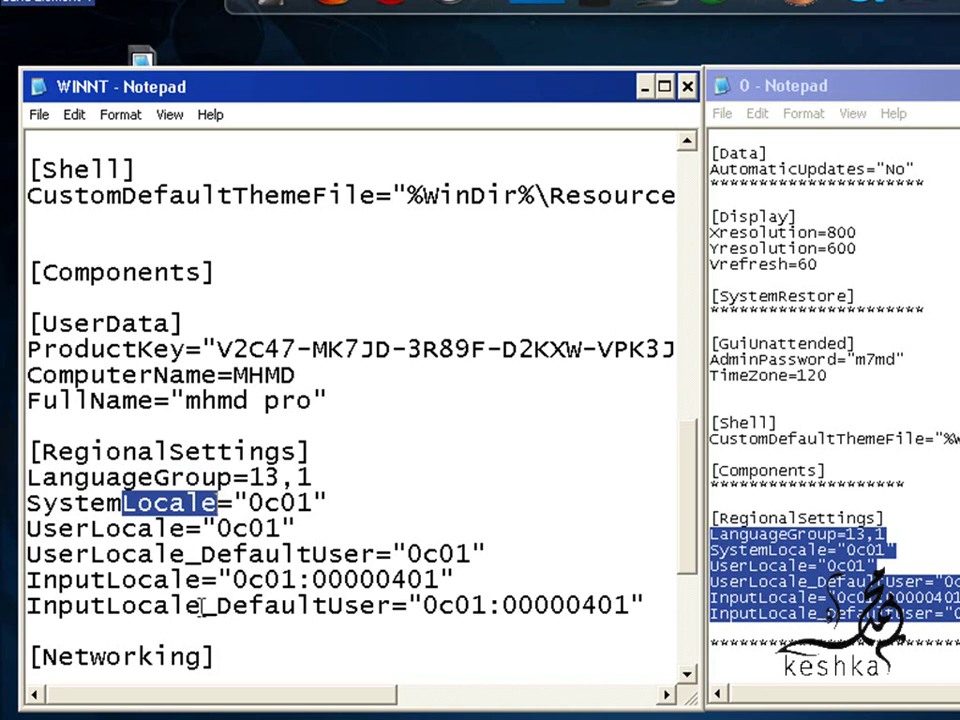
{"action": "scroll", "coordinate": [205, 615], "scroll_direction": "down", "scroll_amount": 3}
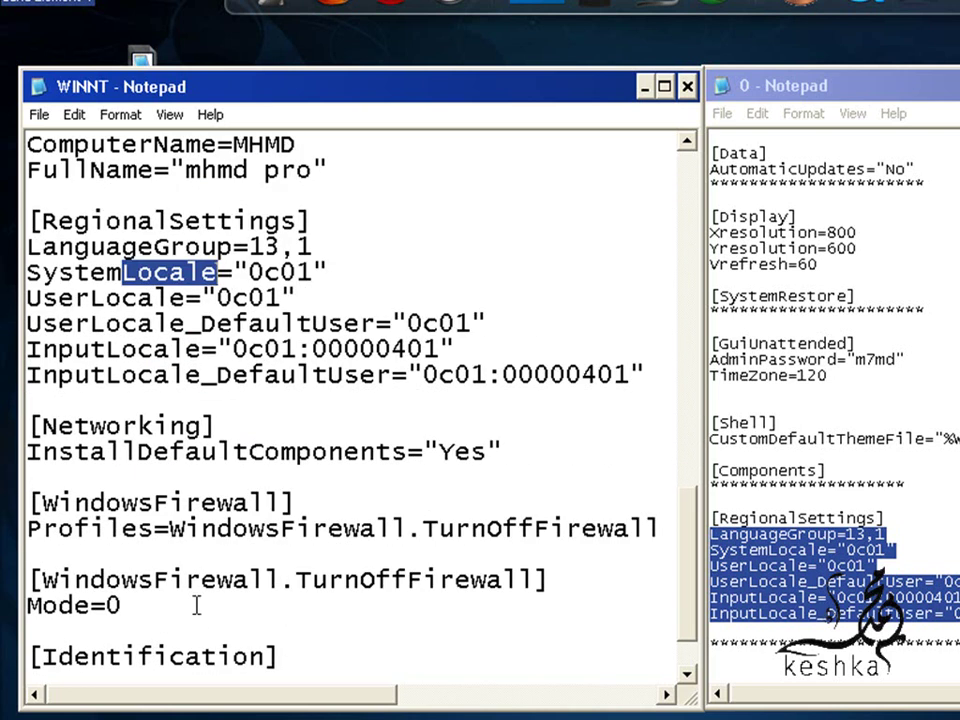
{"action": "scroll", "coordinate": [195, 605], "scroll_direction": "down", "scroll_amount": 1}
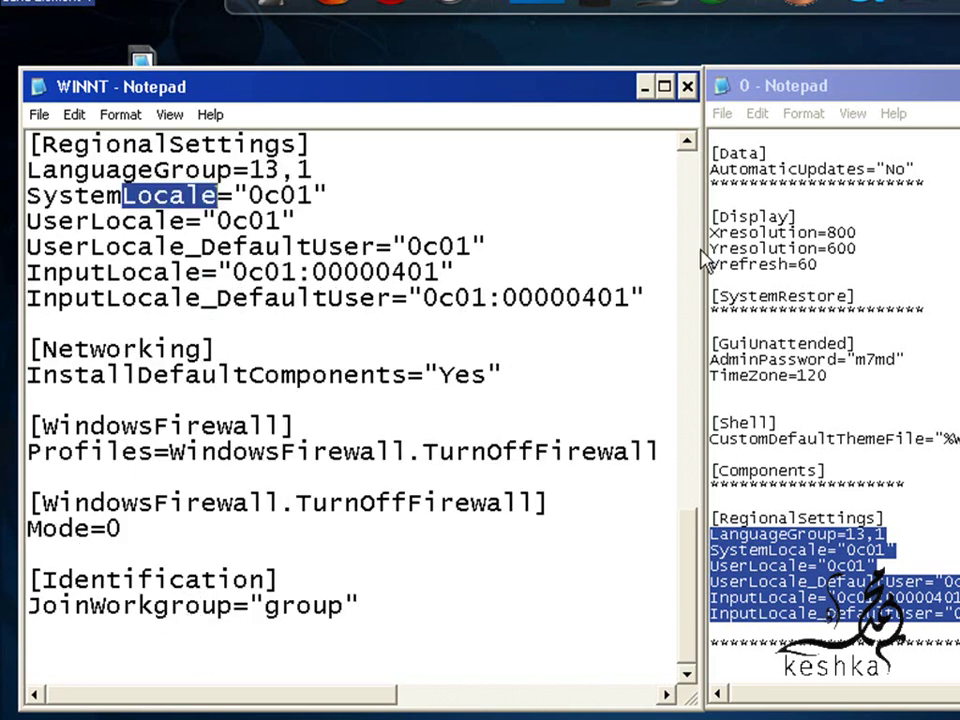
{"action": "left_click", "coordinate": [688, 88]}
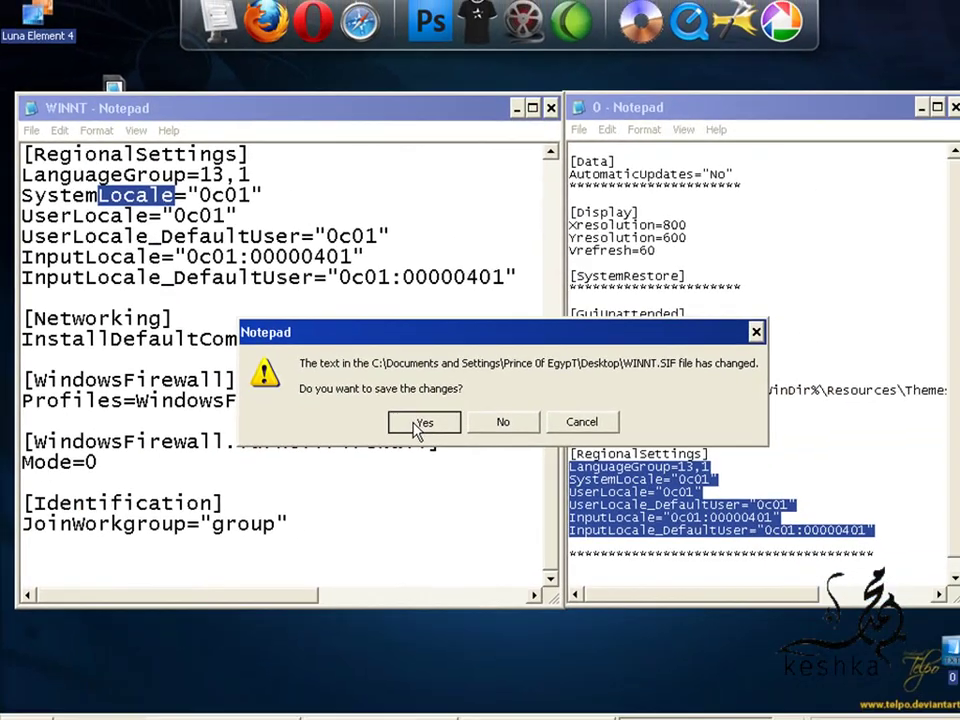
{"action": "left_click", "coordinate": [530, 479]}
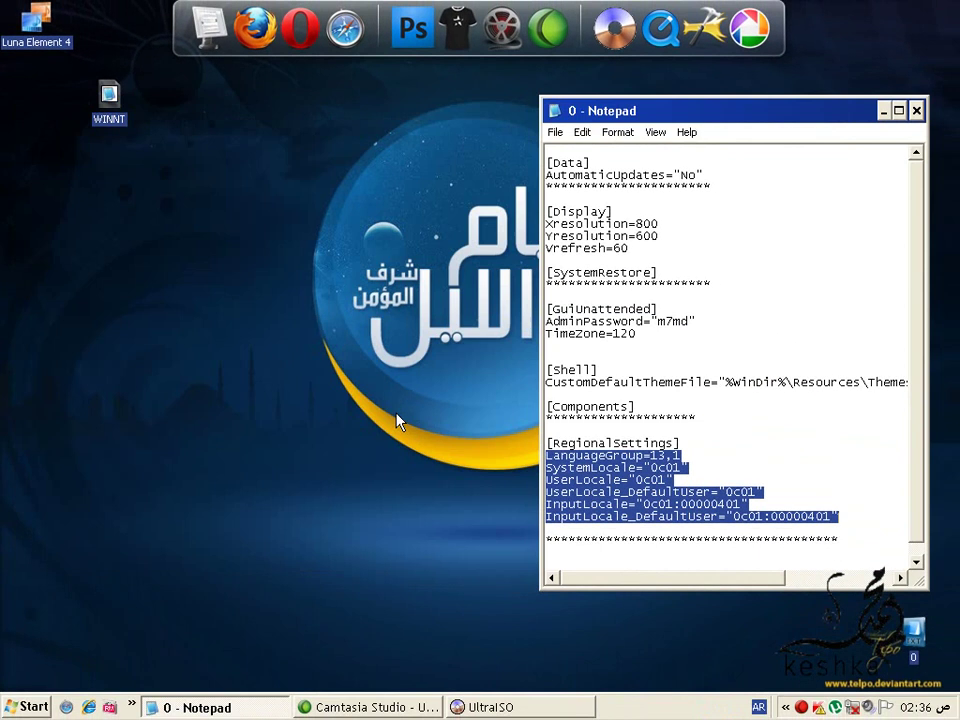
{"action": "left_click", "coordinate": [882, 111]}
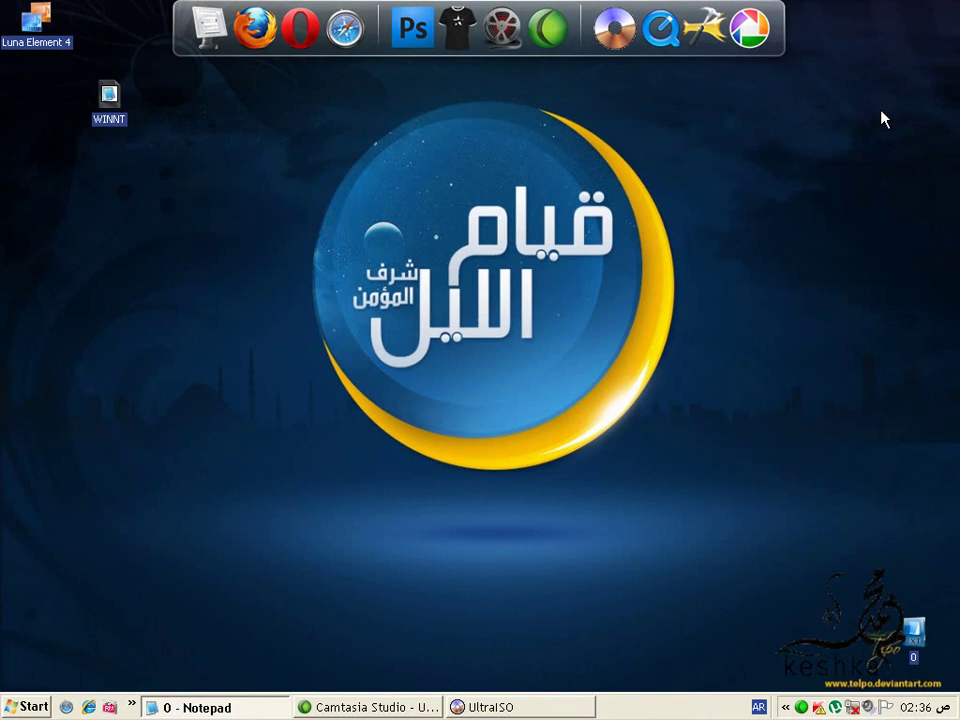
{"action": "right_click", "coordinate": [105, 237]}
{"action": "left_click", "coordinate": [135, 259]}
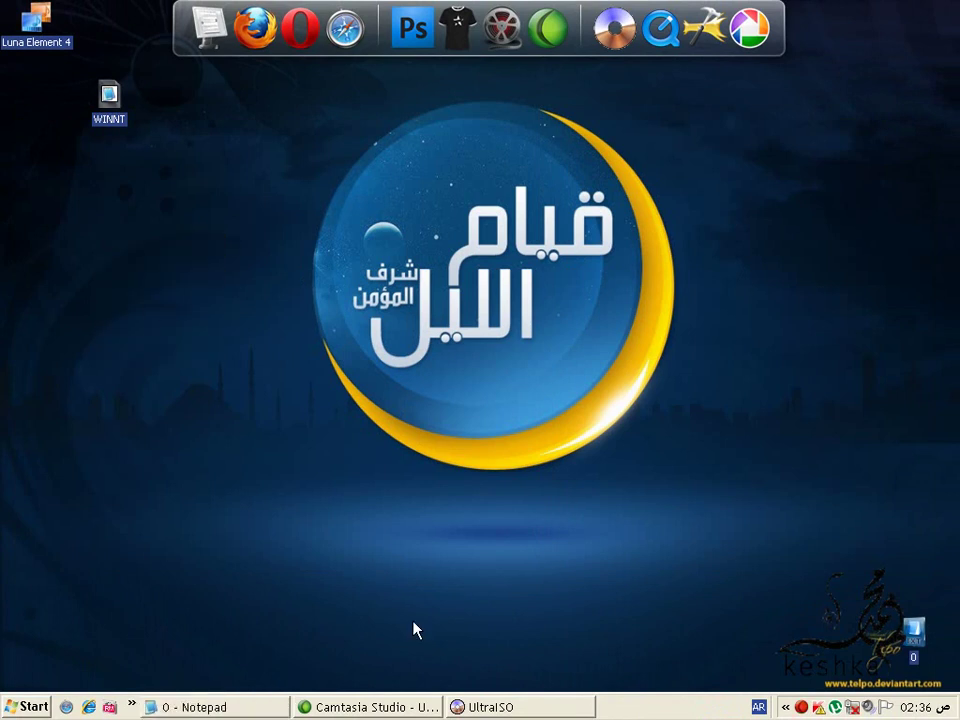
Step: Switch to UltraISO, collapse the $OEM$ folder tree and open the image's I386 folder
{"action": "left_click", "coordinate": [462, 703]}
{"action": "left_click", "coordinate": [163, 116]}
{"action": "left_click", "coordinate": [375, 381]}
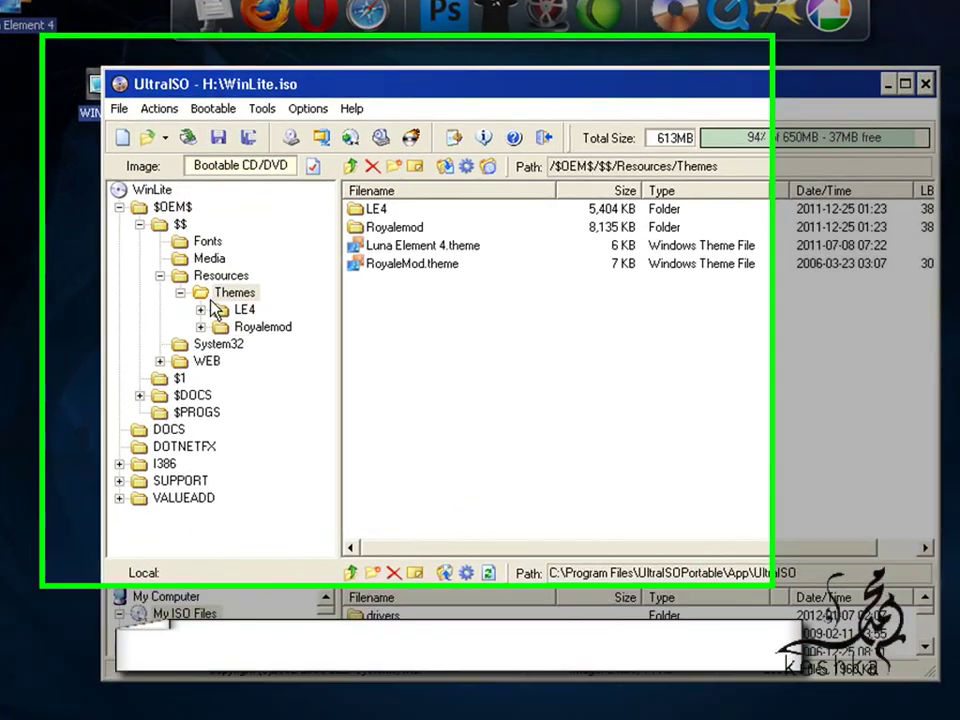
{"action": "left_click", "coordinate": [164, 261]}
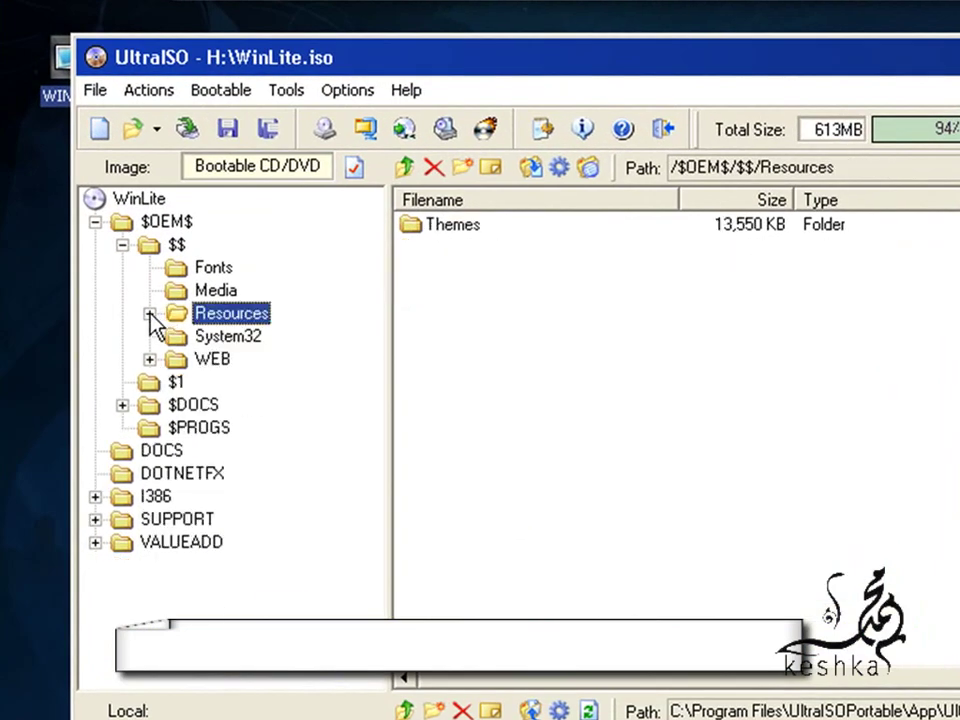
{"action": "left_click", "coordinate": [121, 246]}
{"action": "left_click", "coordinate": [95, 222]}
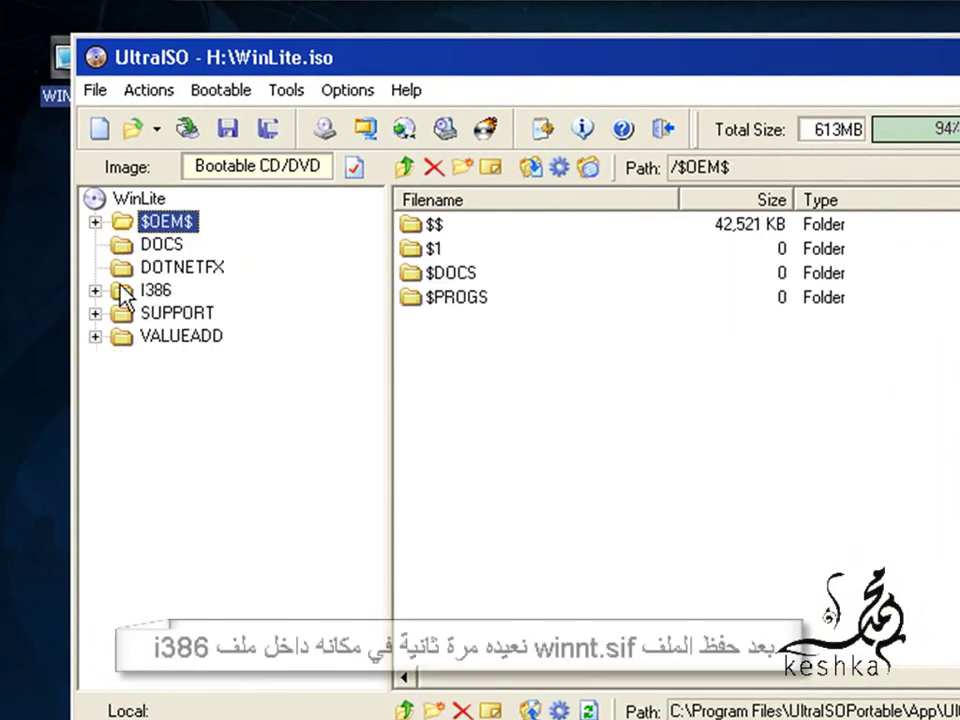
{"action": "left_click", "coordinate": [152, 291]}
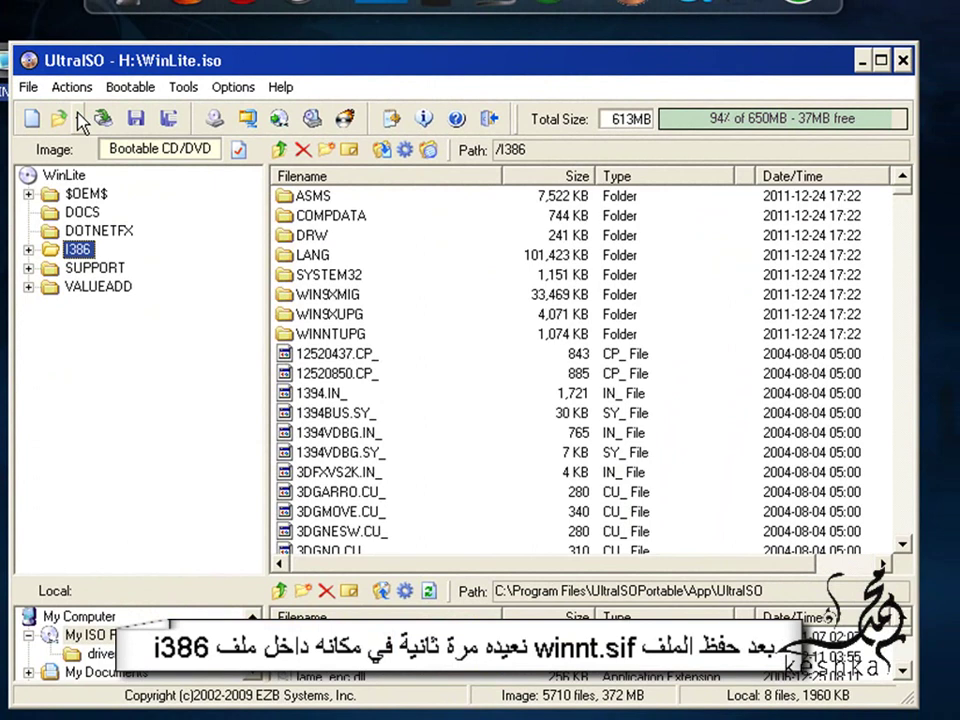
Step: Add the edited WINNT file from the desktop to the image's I386 folder, replacing the existing WINNT.SIF
{"action": "left_click", "coordinate": [74, 87]}
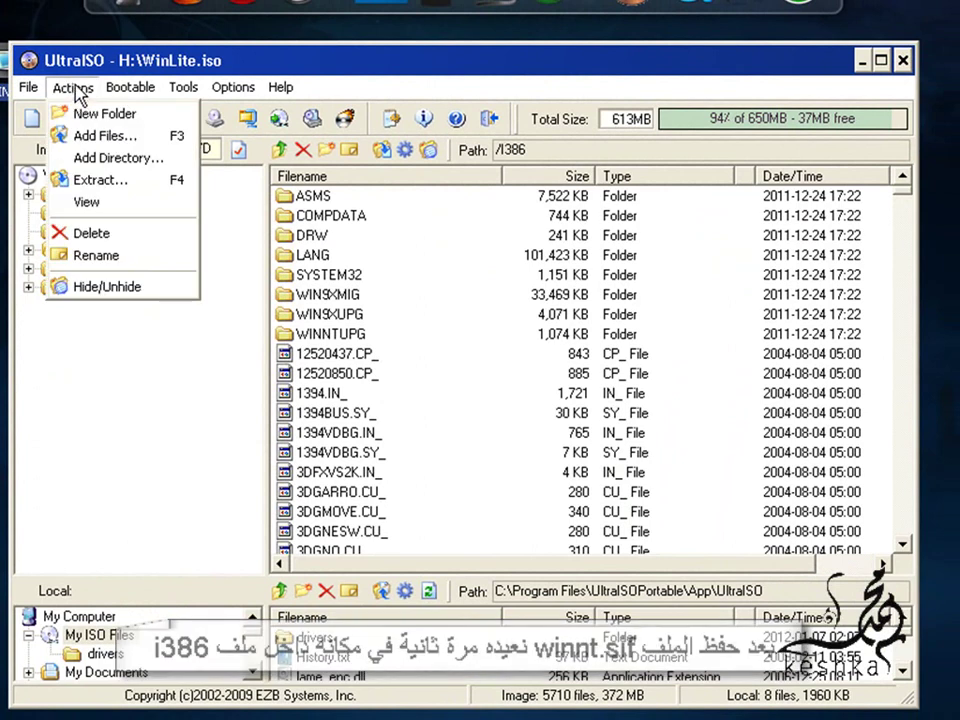
{"action": "left_click", "coordinate": [94, 138]}
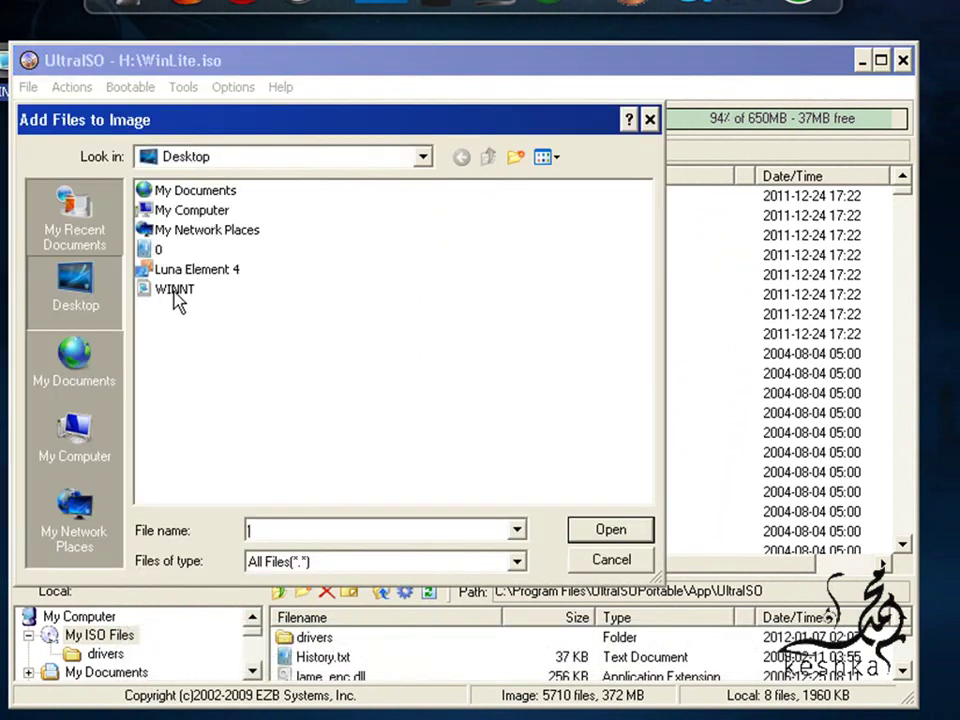
{"action": "left_click", "coordinate": [174, 292]}
{"action": "left_click", "coordinate": [607, 532]}
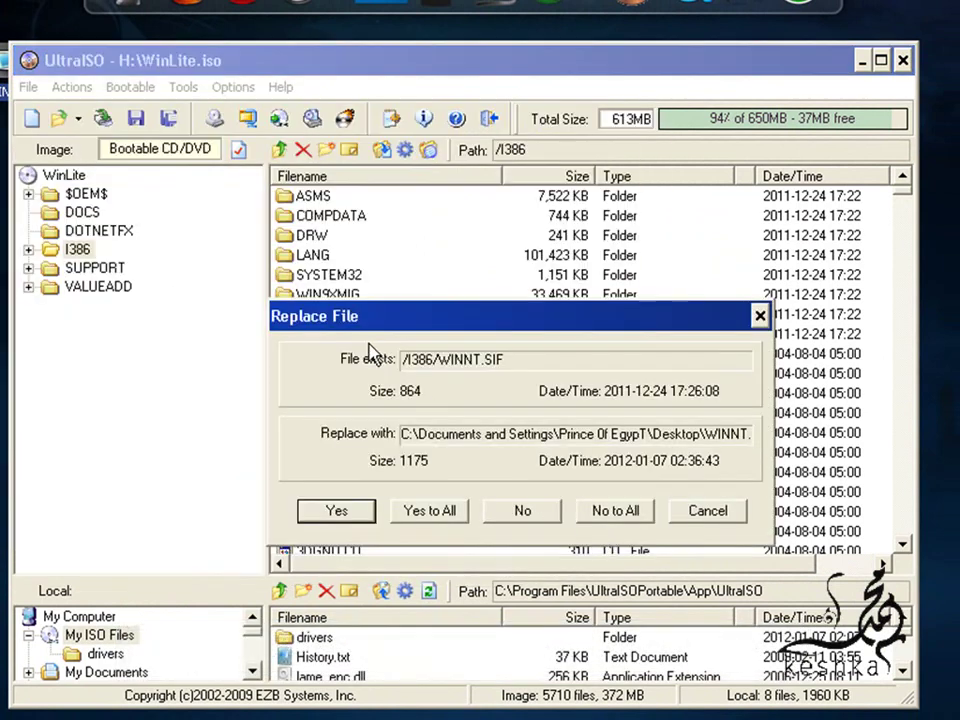
{"action": "left_click", "coordinate": [342, 512]}
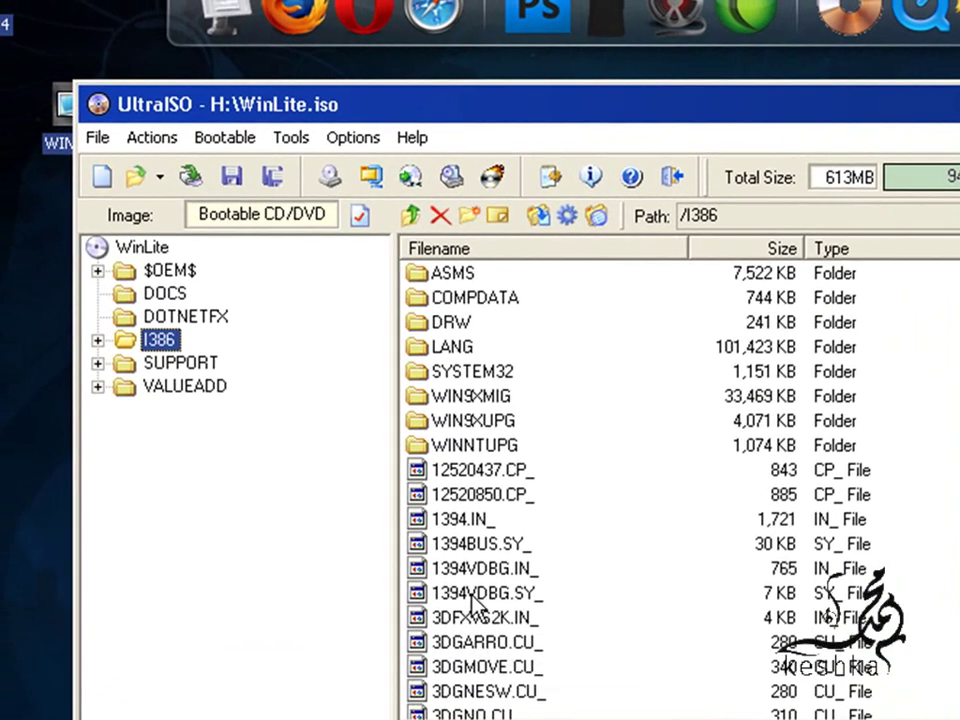
Step: Move the UltraISO window clear of the WINNT desktop icon and add that file directly from the desktop to I386, replacing the existing copy
{"action": "left_click_drag", "start_coordinate": [228, 105], "coordinate": [278, 106]}
{"action": "left_click_drag", "start_coordinate": [68, 103], "coordinate": [725, 579]}
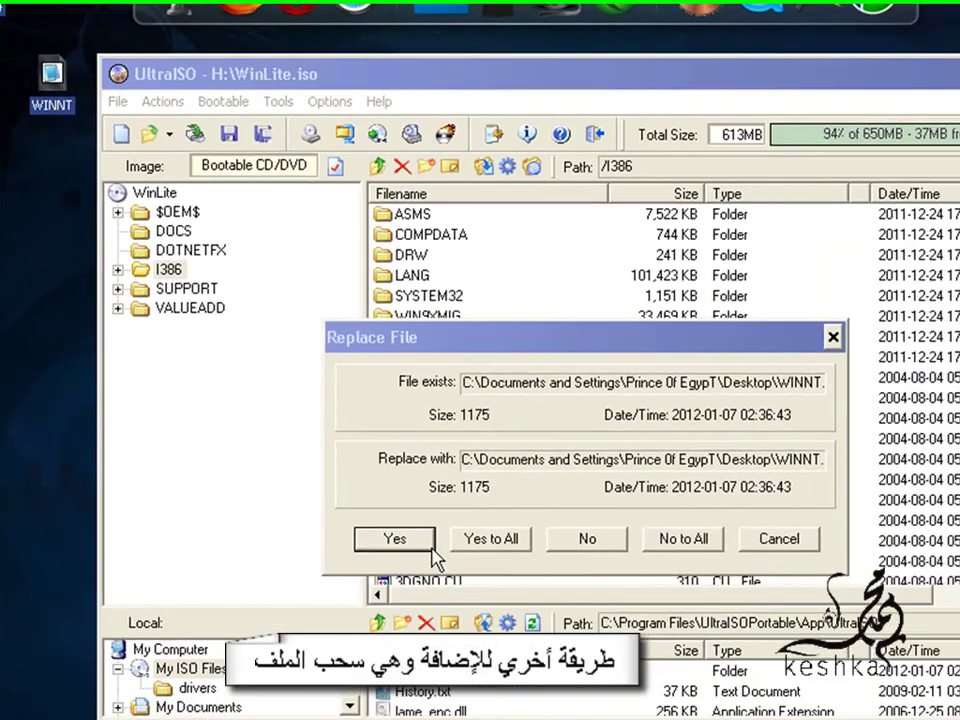
{"action": "left_click", "coordinate": [518, 672]}
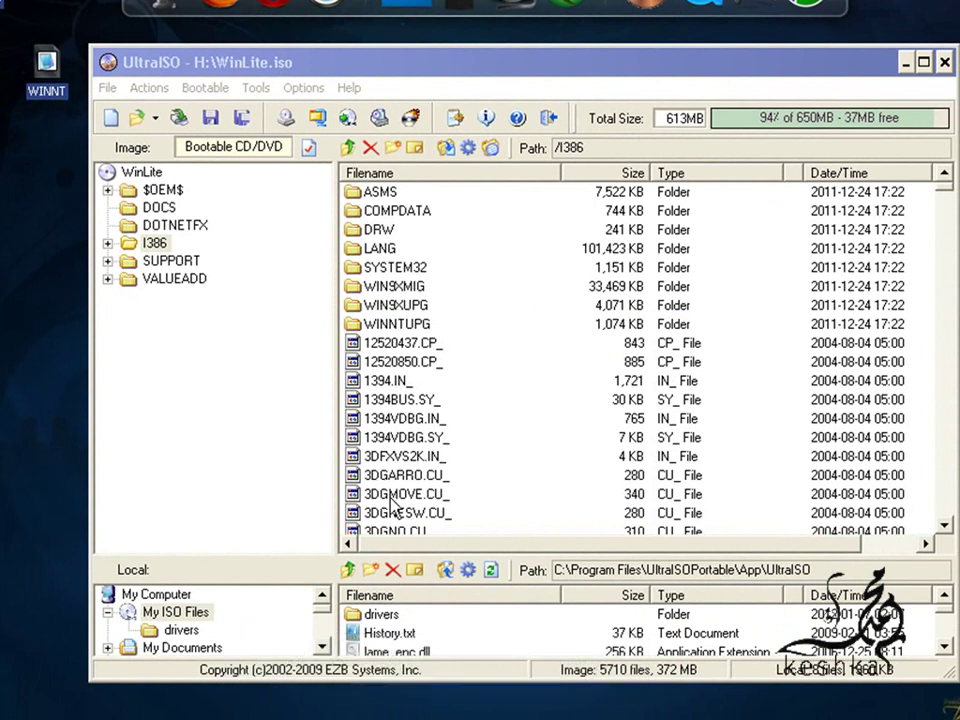
Step: Save the modified image to drive H: as a standard ISO file named 02 WinLite
{"action": "left_click", "coordinate": [241, 118]}
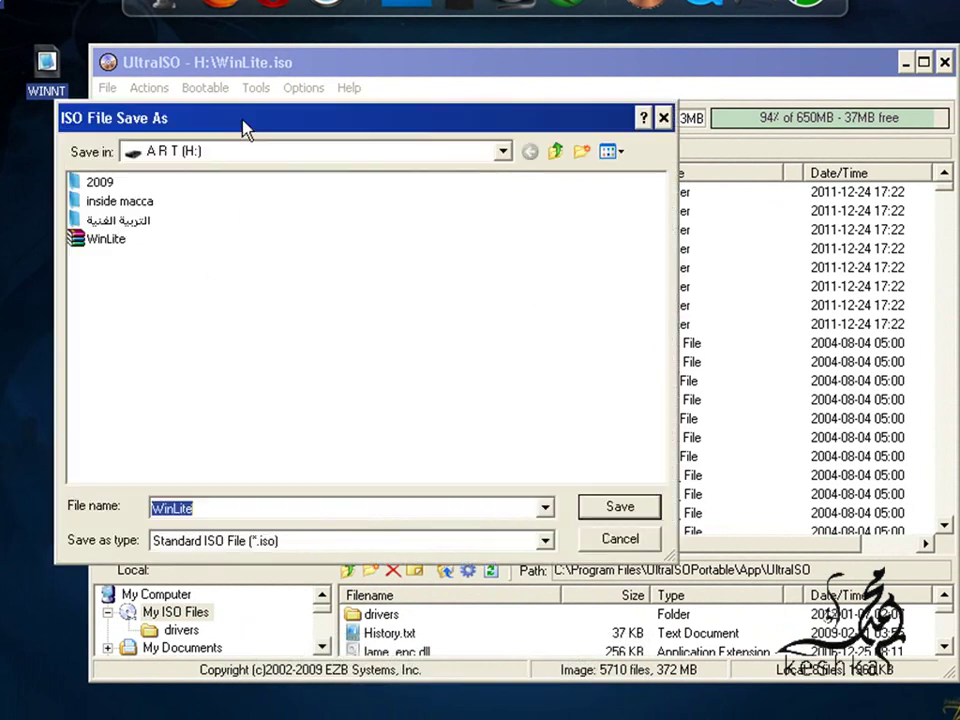
{"action": "key", "text": "Home"}
{"action": "type", "text": "01"}
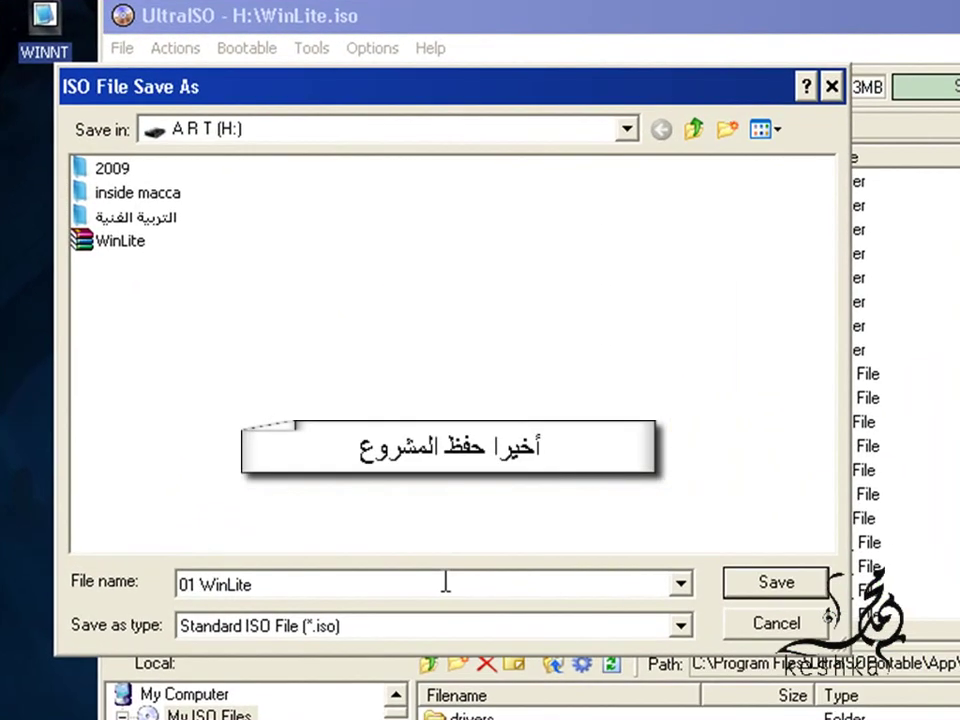
{"action": "key", "text": "BackSpace"}
{"action": "key", "text": "BackSpace"}
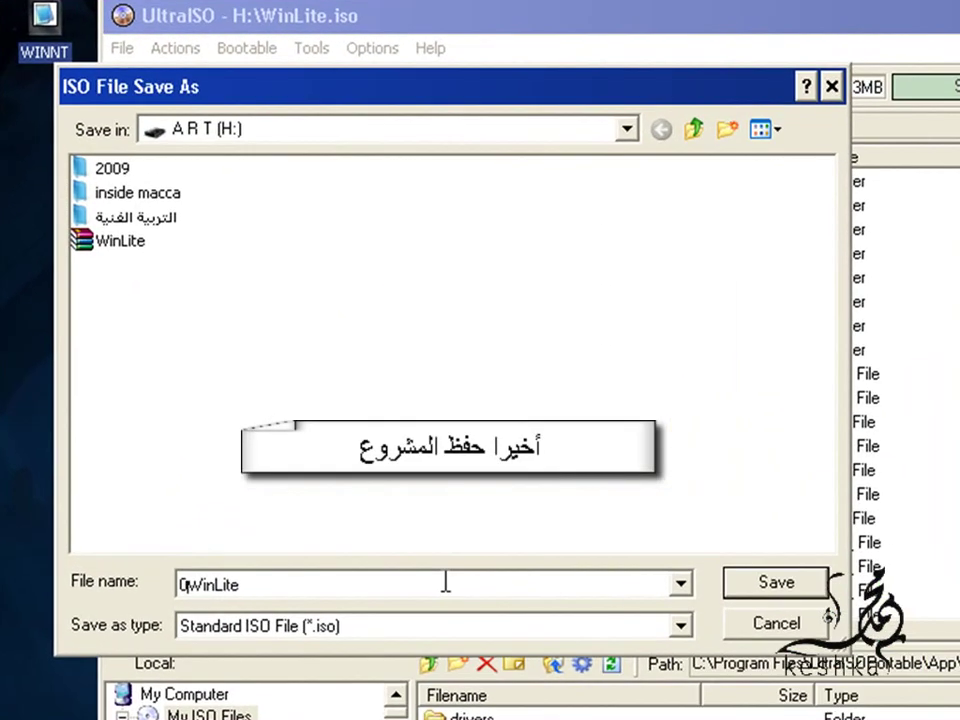
{"action": "type", "text": "2"}
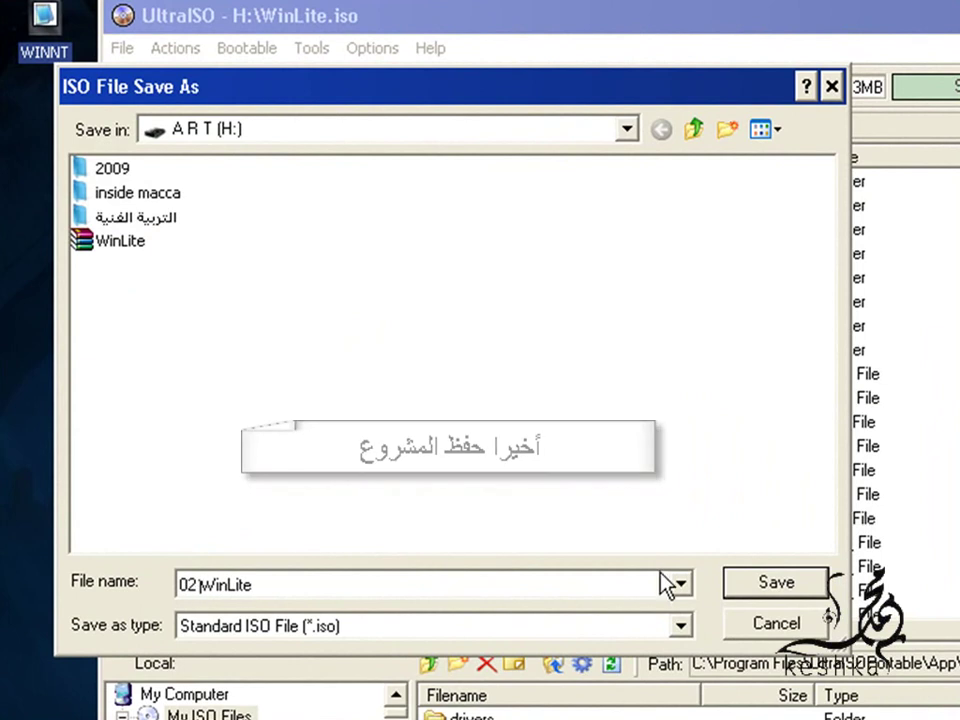
{"action": "left_click", "coordinate": [770, 584]}
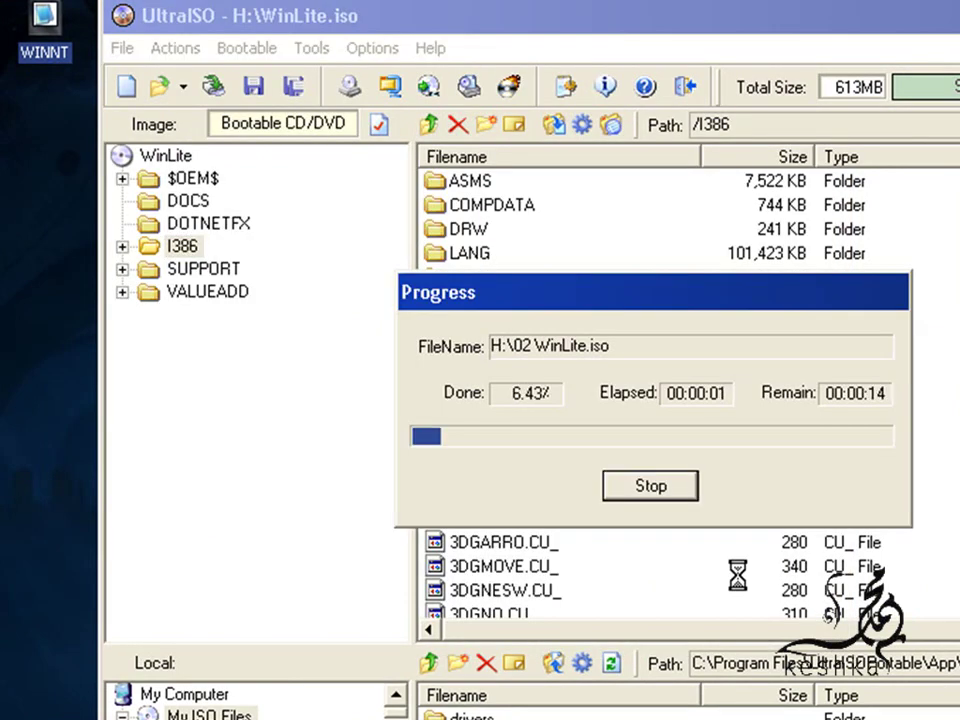